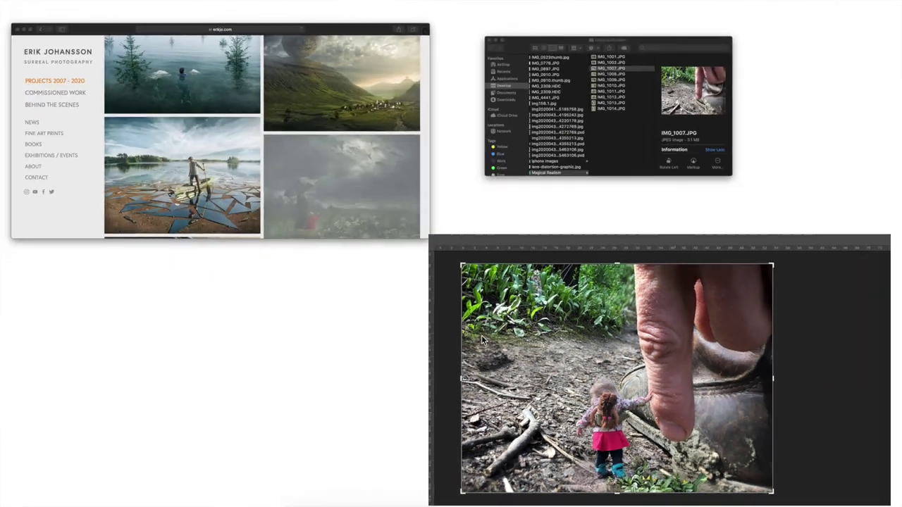
- Switch to the browser window with erikjo.com and look through the surreal photo composites in Projects 2007 - 2020
{"action": "left_click", "coordinate": [273, 151]}
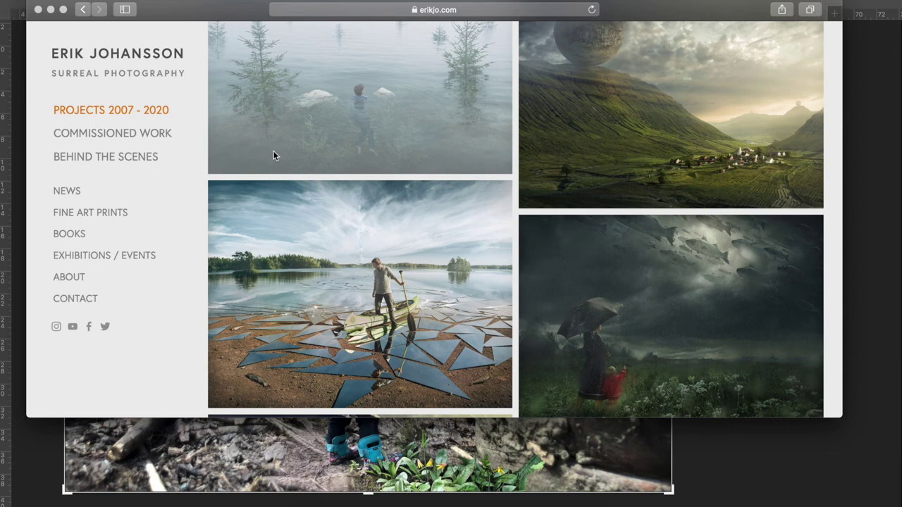
{"action": "scroll", "coordinate": [424, 125], "scroll_direction": "down", "scroll_amount": 3}
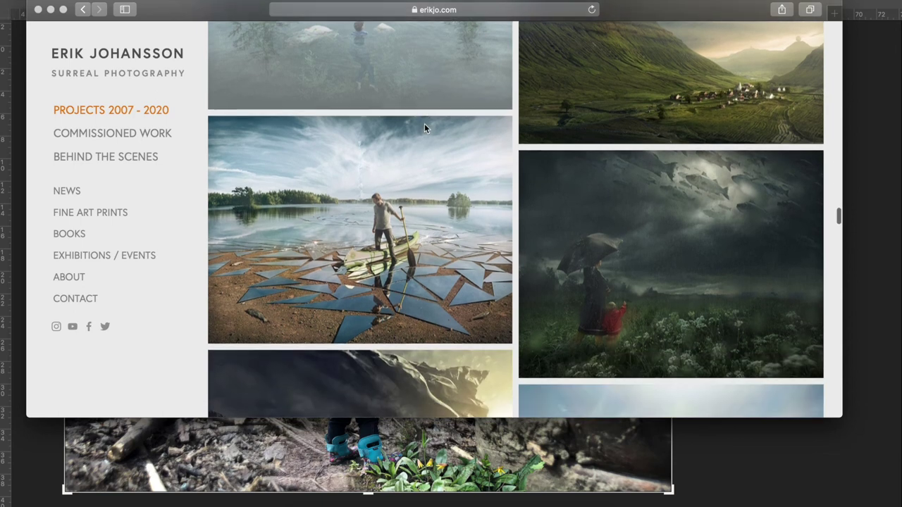
{"action": "scroll", "coordinate": [424, 127], "scroll_direction": "down", "scroll_amount": 5}
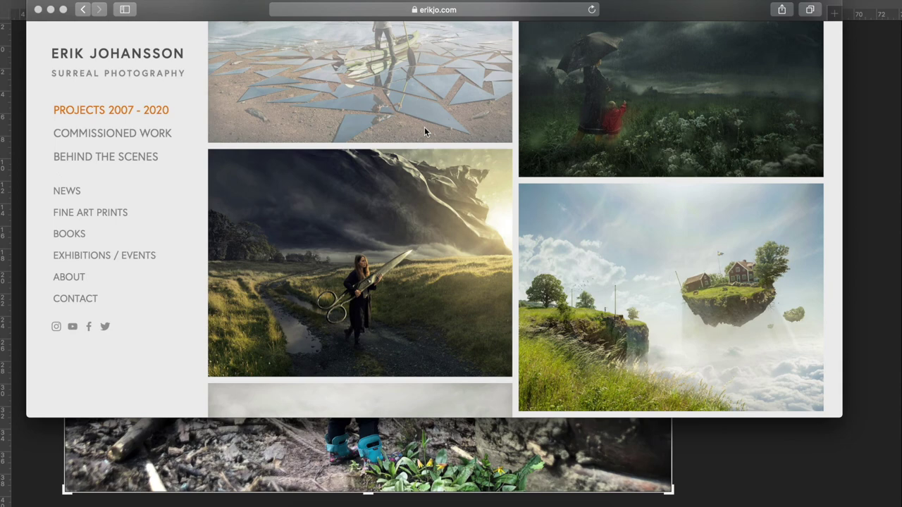
{"action": "scroll", "coordinate": [424, 127], "scroll_direction": "down", "scroll_amount": 4}
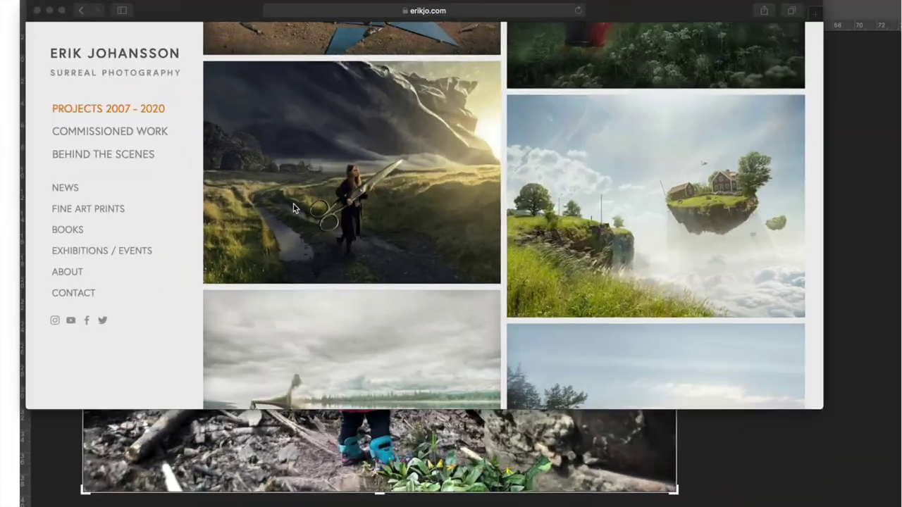
{"action": "scroll", "coordinate": [81, 159], "scroll_direction": "down", "scroll_amount": 10}
{"action": "scroll", "coordinate": [165, 264], "scroll_direction": "down", "scroll_amount": 3}
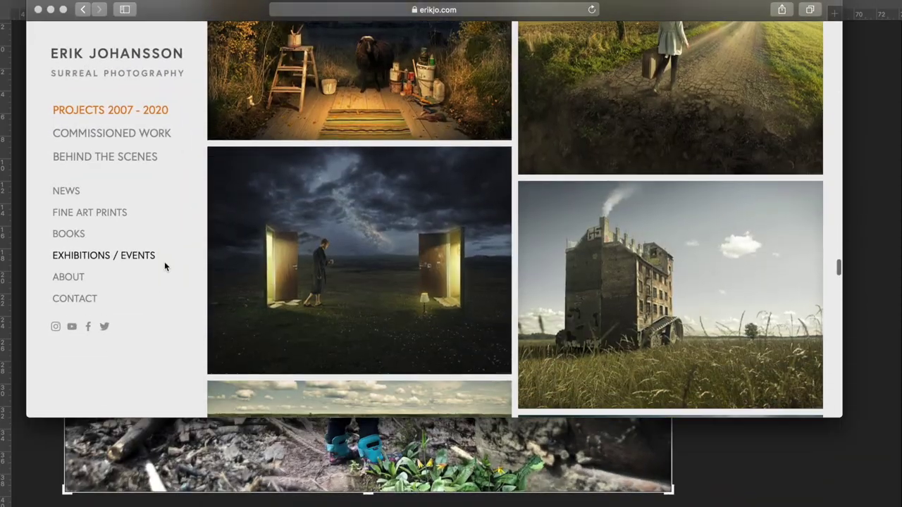
{"action": "scroll", "coordinate": [165, 265], "scroll_direction": "down", "scroll_amount": 6}
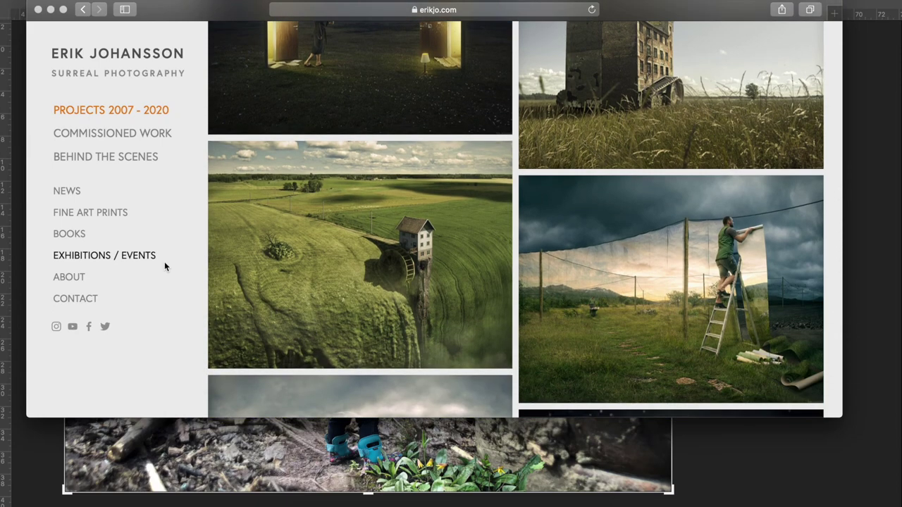
- Switch to the Magical Realism folder in Finder and preview IMG_1001.JPG at large size
{"action": "key", "text": "ctrl+Up"}
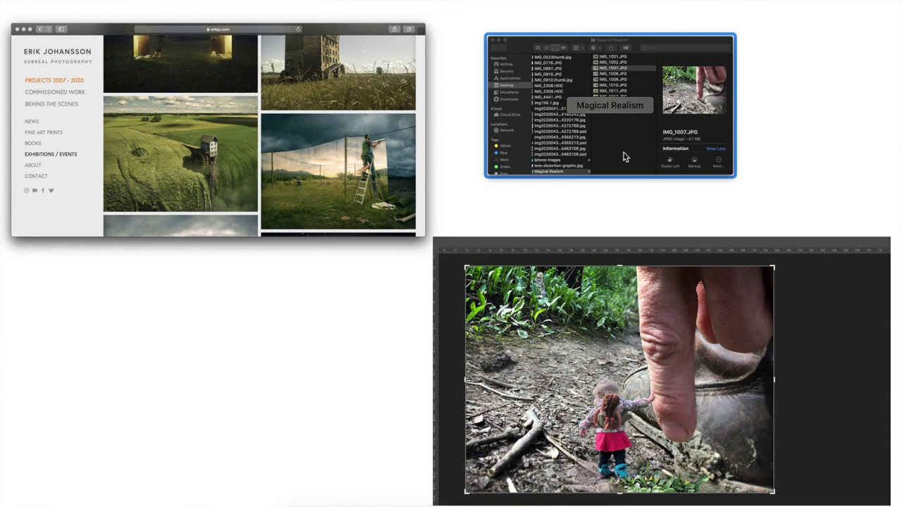
{"action": "left_click", "coordinate": [627, 159]}
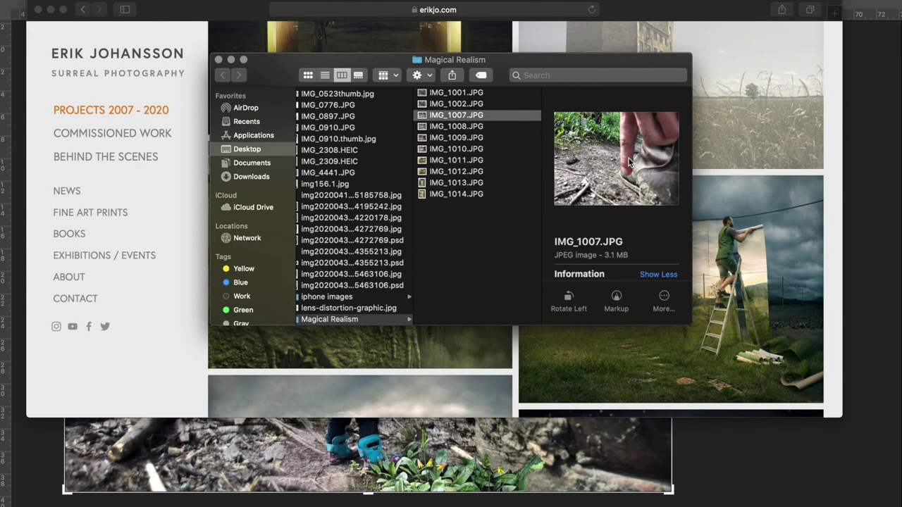
{"action": "key", "text": "Up"}
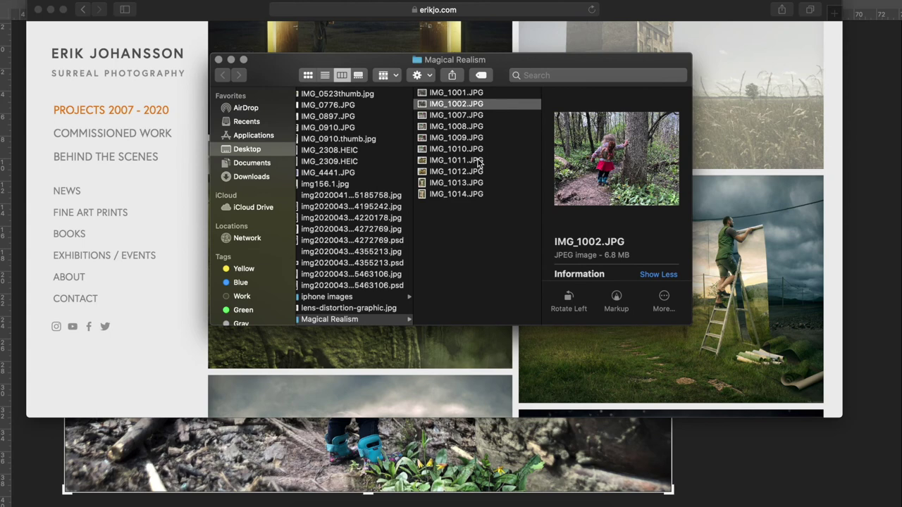
{"action": "key", "text": "Up"}
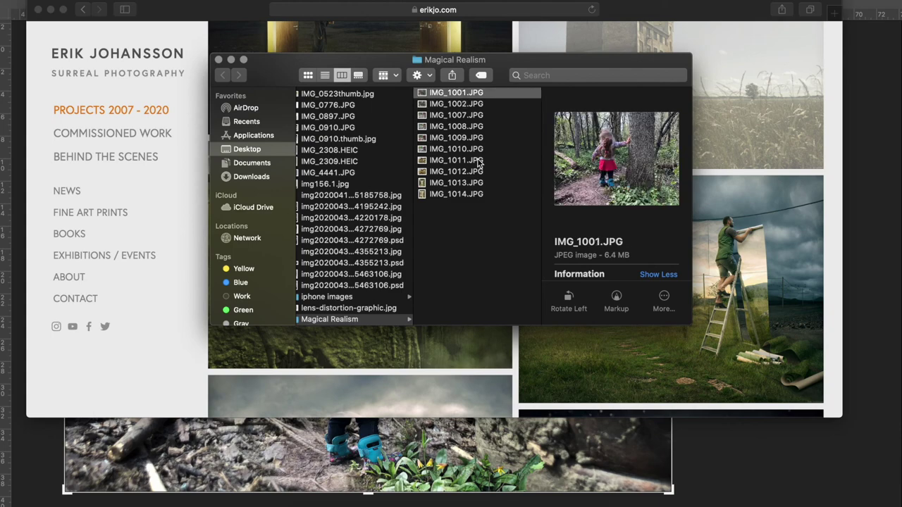
{"action": "key", "text": "space"}
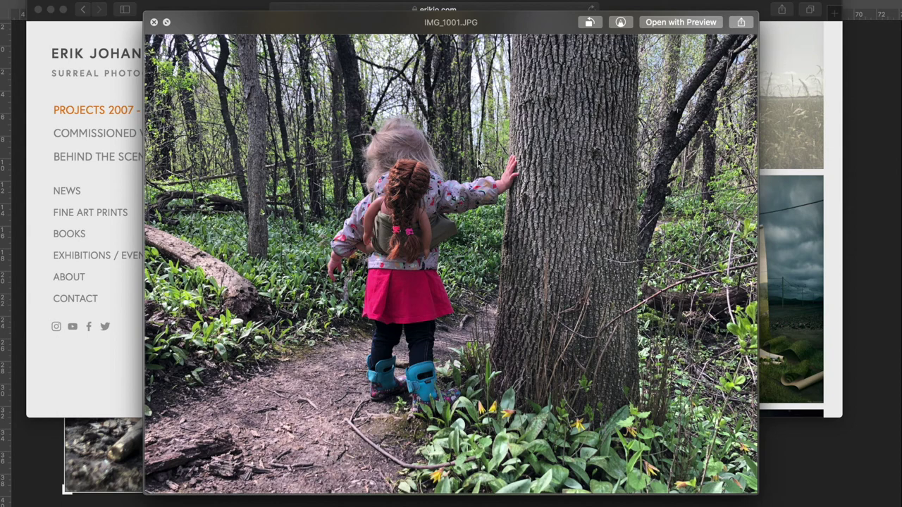
- Preview the hand-and-boot photos IMG_1008.JPG to IMG_1010.JPG and the mushroom photo IMG_1011.JPG
{"action": "key", "text": "space"}
{"action": "key", "text": "Down"}
{"action": "key", "text": "Down"}
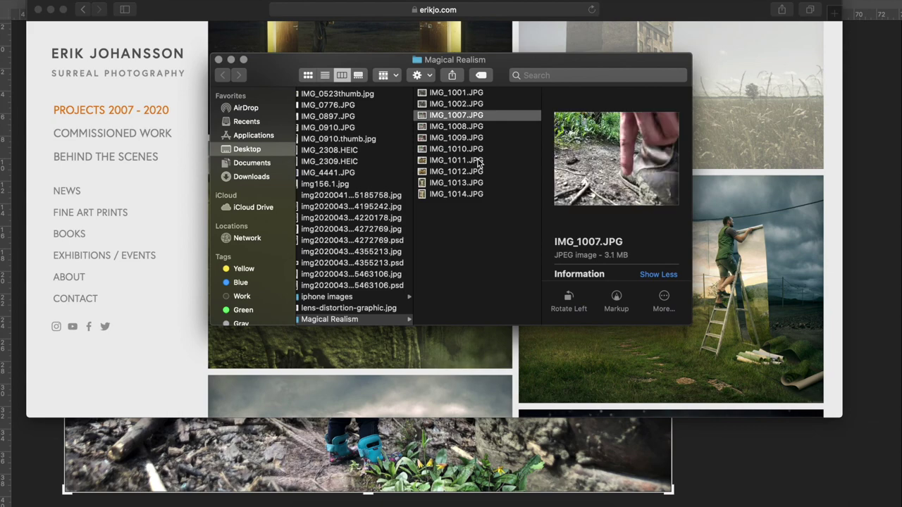
{"action": "key", "text": "Down"}
{"action": "key", "text": "space"}
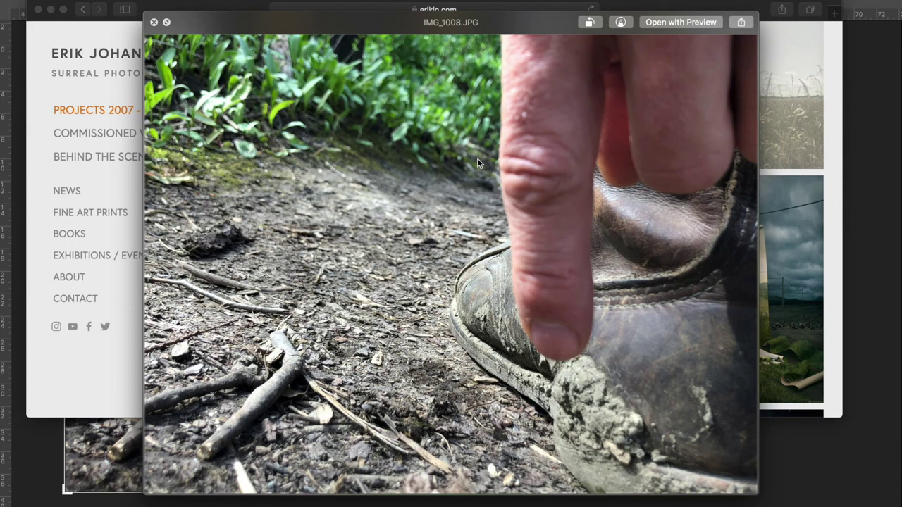
{"action": "key", "text": "Right"}
{"action": "key", "text": "Right"}
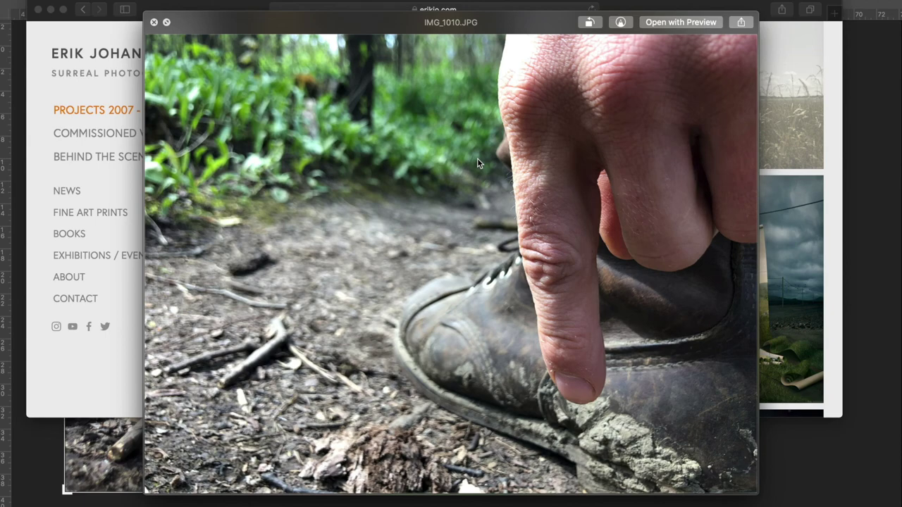
{"action": "key", "text": "Right"}
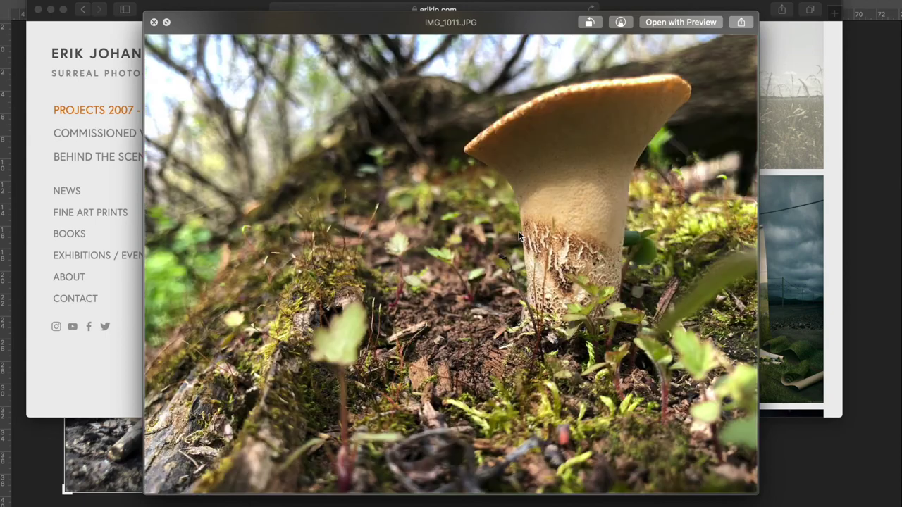
{"action": "key", "text": "space"}
- Preview IMG_1001.JPG once more, followed by IMG_1008.JPG and IMG_1009.JPG
{"action": "left_click", "coordinate": [483, 95]}
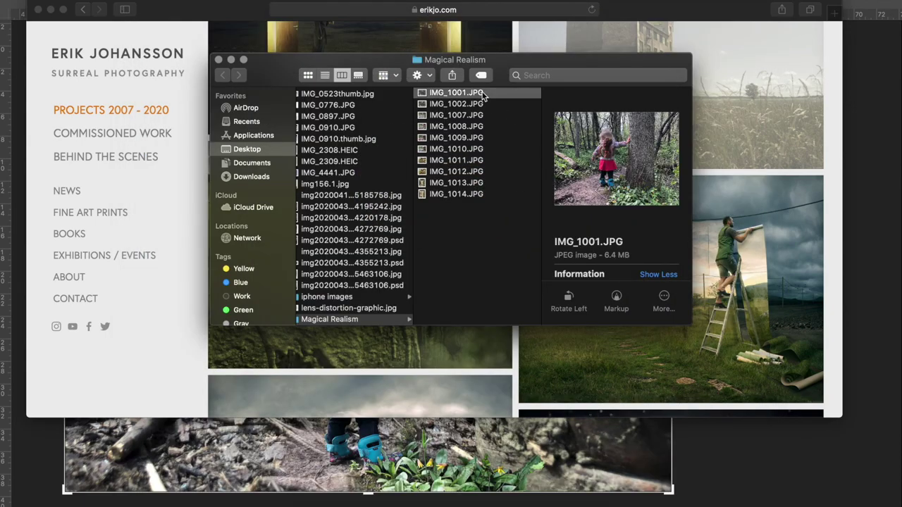
{"action": "key", "text": "space"}
{"action": "key", "text": "space"}
{"action": "key", "text": "Down"}
{"action": "key", "text": "Down"}
{"action": "key", "text": "Down"}
{"action": "key", "text": "space"}
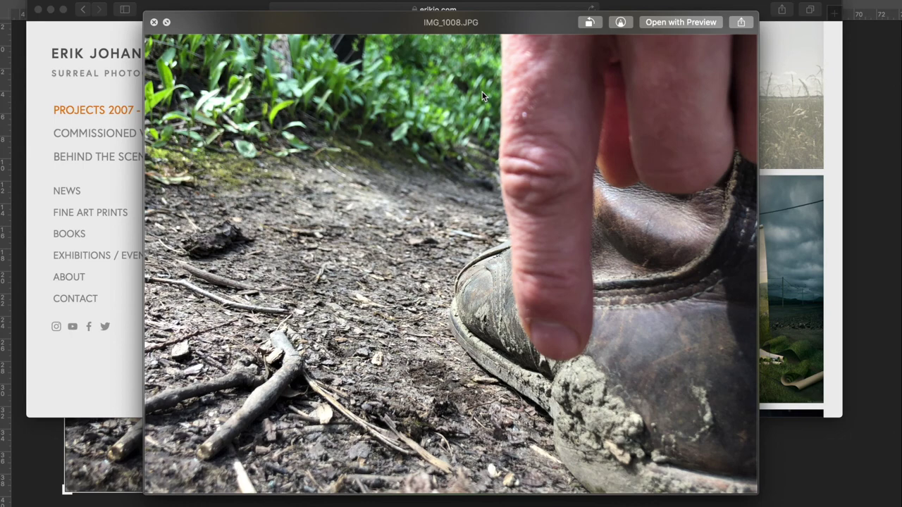
{"action": "key", "text": "Down"}
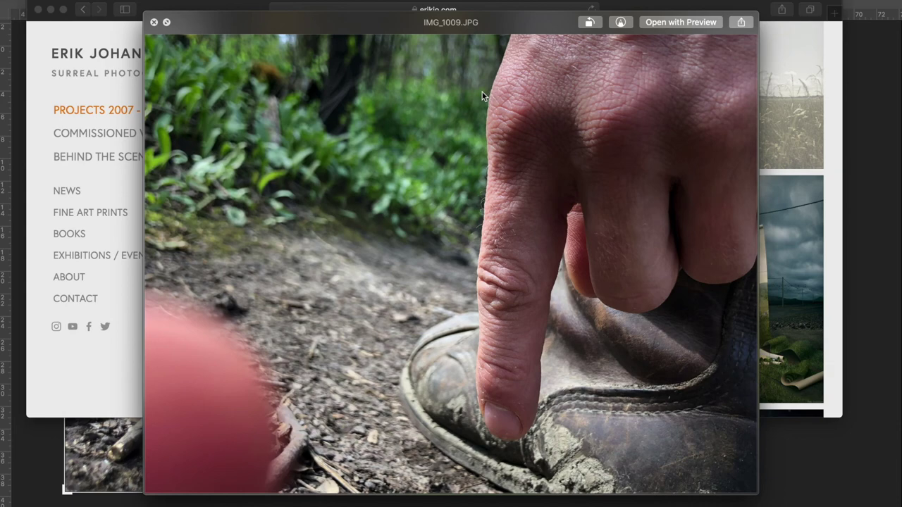
{"action": "key", "text": "space"}
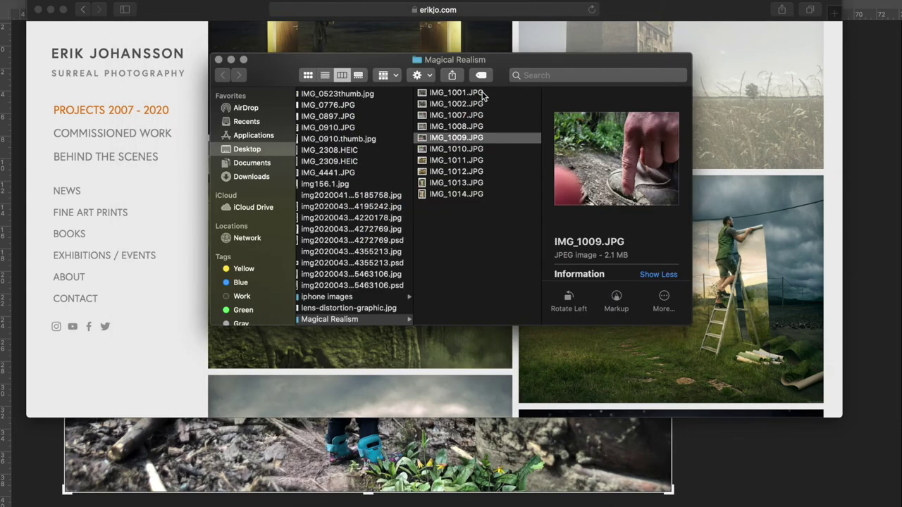
- Compare IMG_1008.JPG with IMG_1001.JPG by previewing each at large size
{"action": "key", "text": "Up"}
{"action": "key", "text": "space"}
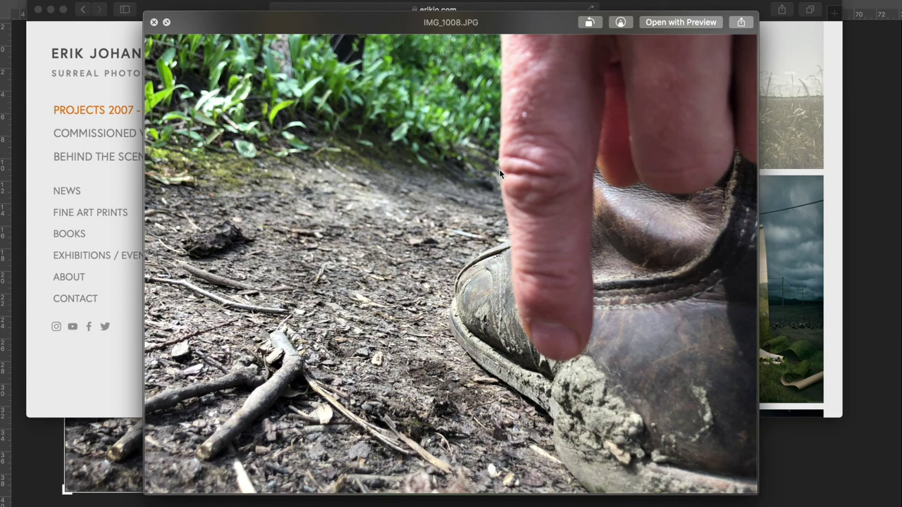
{"action": "key", "text": "space"}
{"action": "left_click", "coordinate": [482, 96]}
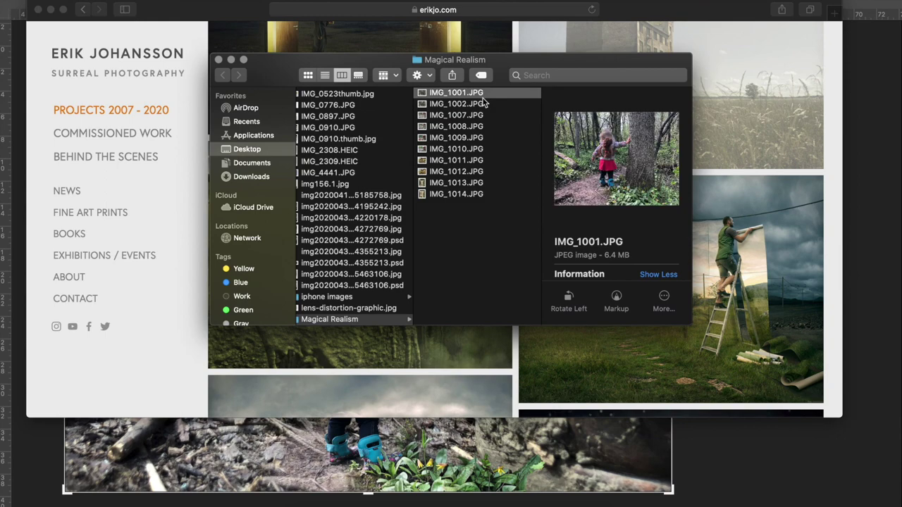
{"action": "key", "text": "space"}
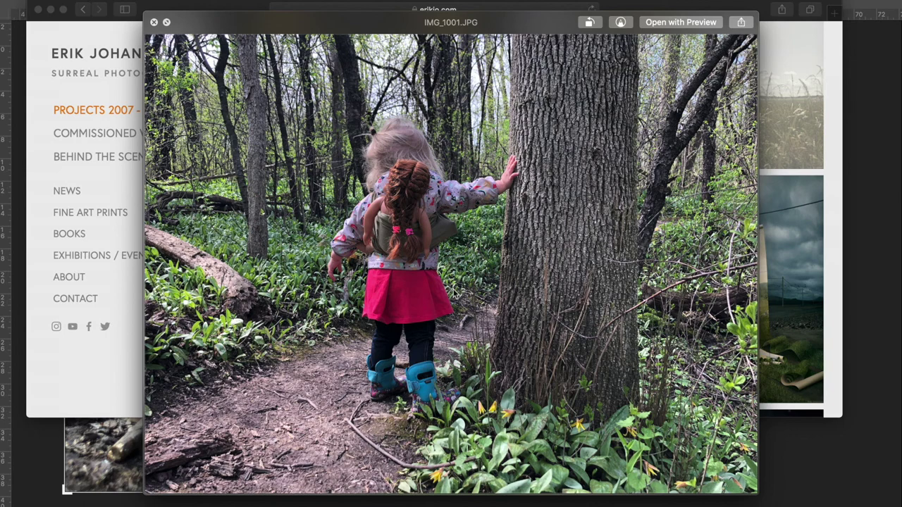
- Preview the hand-and-boot shots IMG_1007.JPG, IMG_1008.JPG and IMG_1009.JPG to compare their focus
{"action": "key", "text": "space"}
{"action": "key", "text": "Down"}
{"action": "key", "text": "Down"}
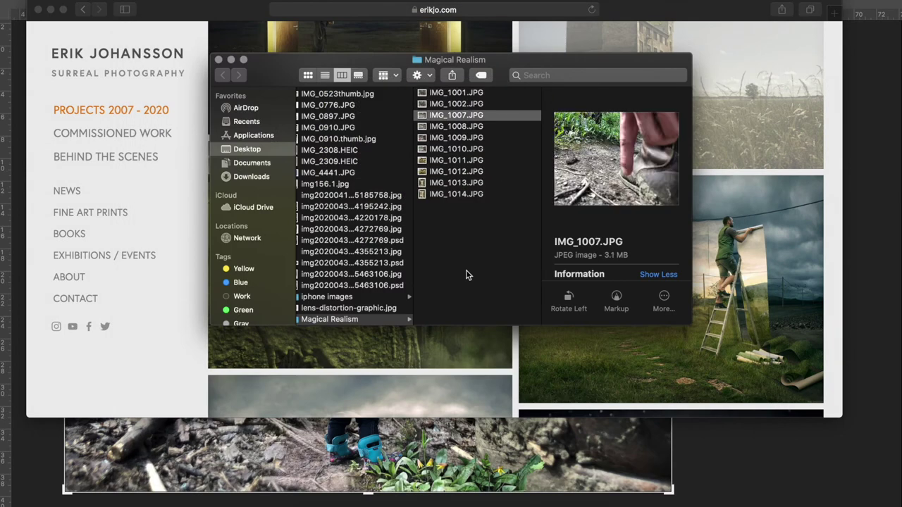
{"action": "key", "text": "space"}
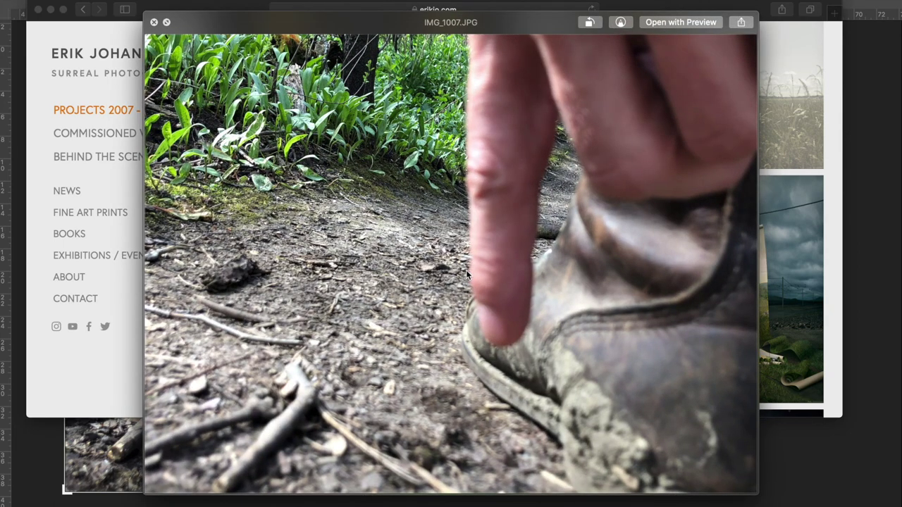
{"action": "key", "text": "Down"}
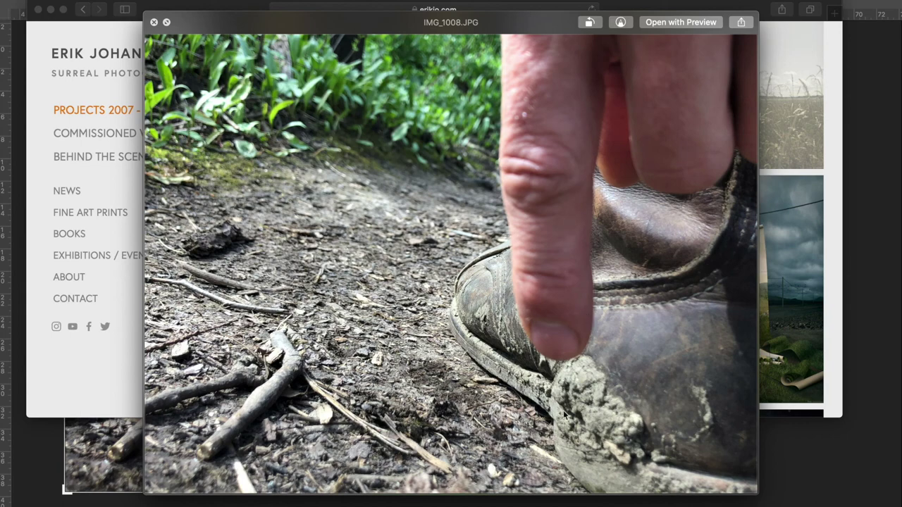
{"action": "key", "text": "Down"}
{"action": "key", "text": "space"}
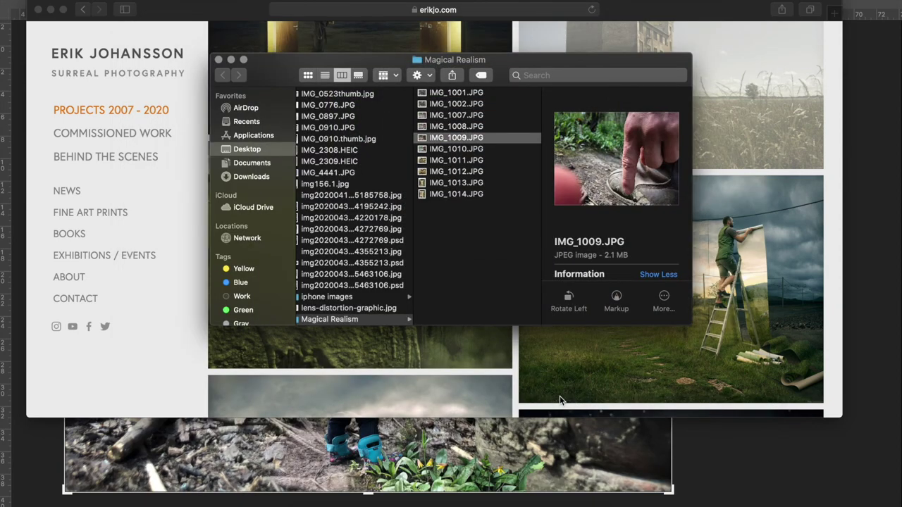
- Preview IMG_1010.JPG and the mushroom photos IMG_1011.JPG and IMG_1012.JPG
{"action": "key", "text": "Down"}
{"action": "key", "text": "space"}
{"action": "key", "text": "Down"}
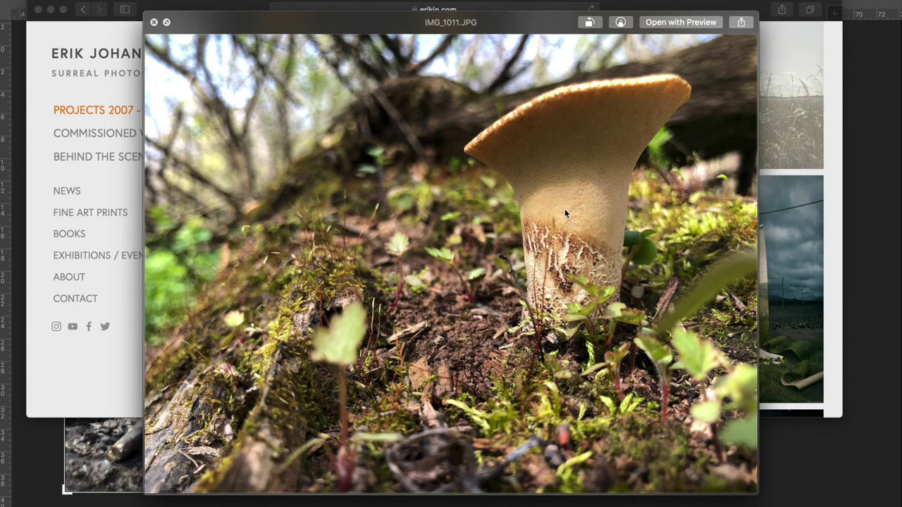
{"action": "key", "text": "space"}
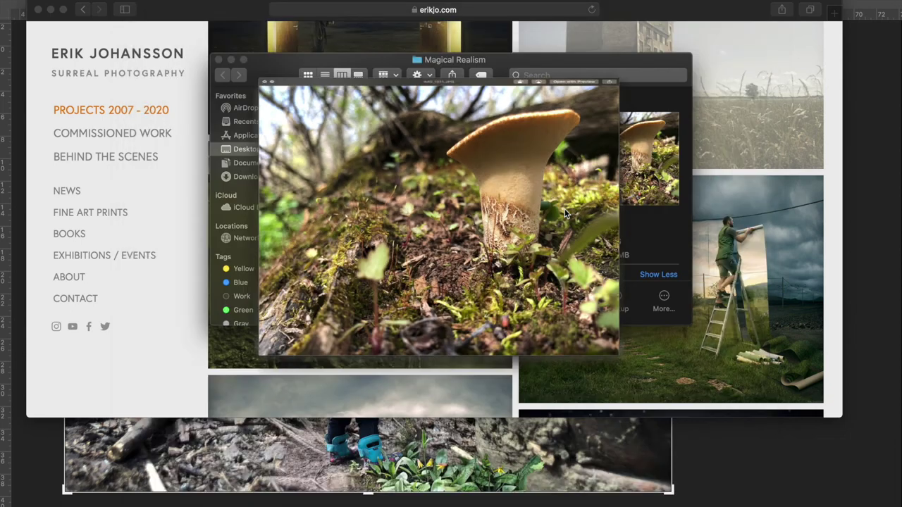
{"action": "key", "text": "Down"}
{"action": "key", "text": "space"}
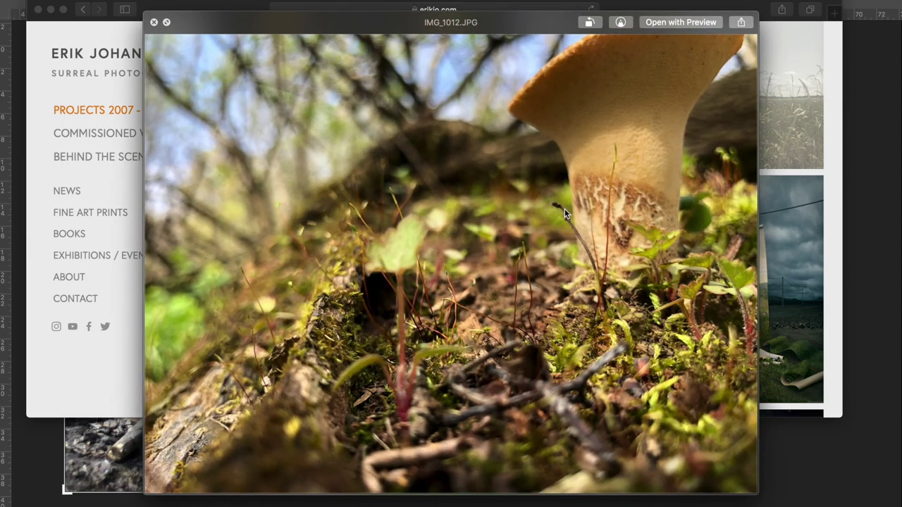
{"action": "key", "text": "space"}
- Preview the weathered wood photos IMG_1013.JPG and IMG_1014.JPG
{"action": "key", "text": "Down"}
{"action": "key", "text": "space"}
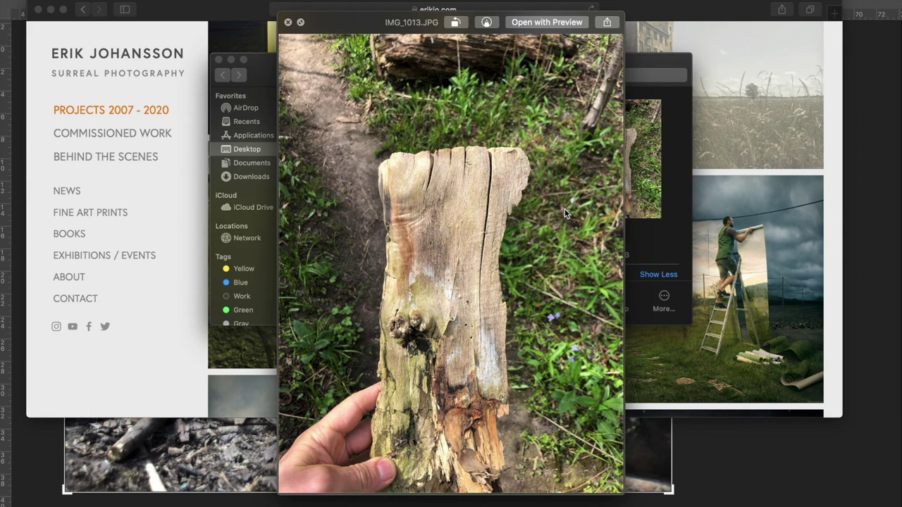
{"action": "key", "text": "Down"}
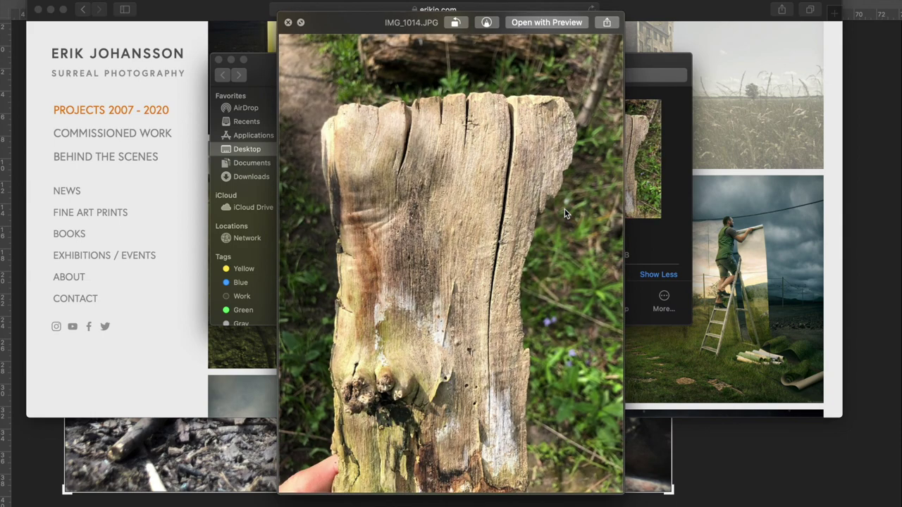
{"action": "key", "text": "space"}
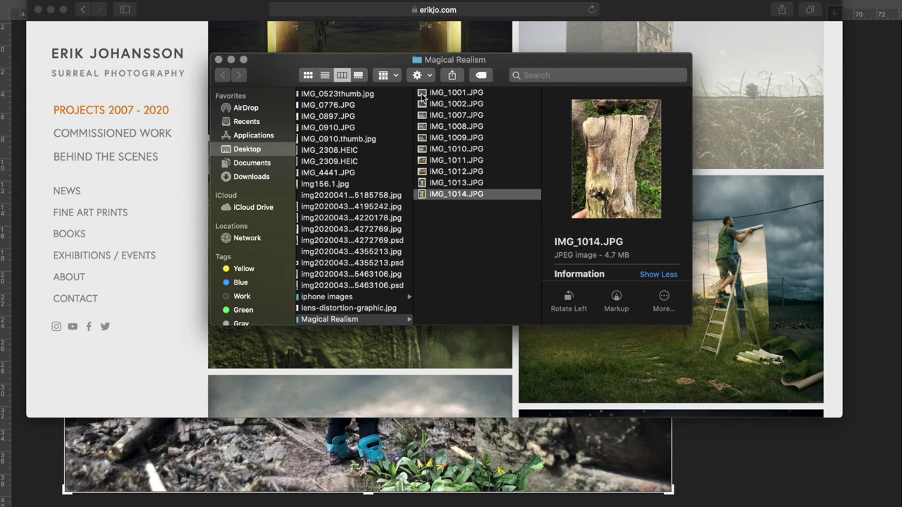
- Switch to the Photoshop composite and hide all layers above Layer 2 except Layer 0
{"action": "key", "text": "ctrl+Up"}
{"action": "left_click", "coordinate": [535, 290]}
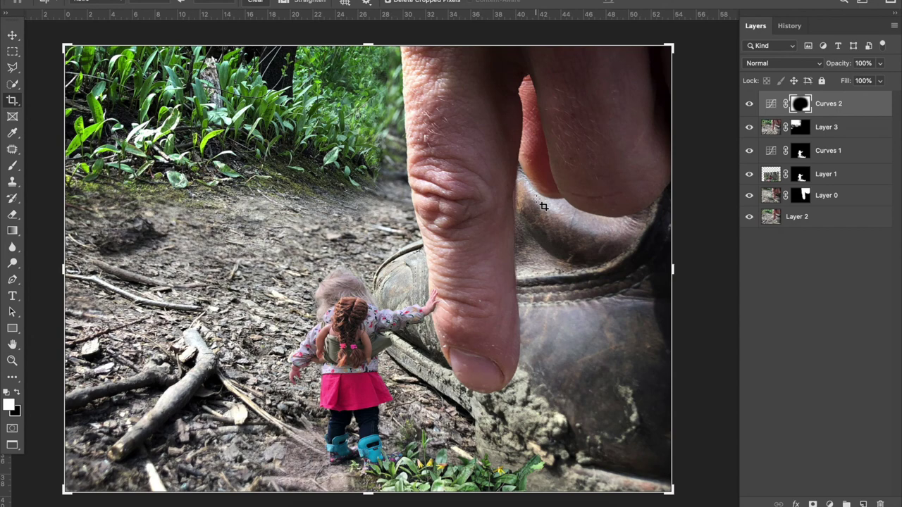
{"action": "left_click_drag", "start_coordinate": [750, 196], "coordinate": [751, 108]}
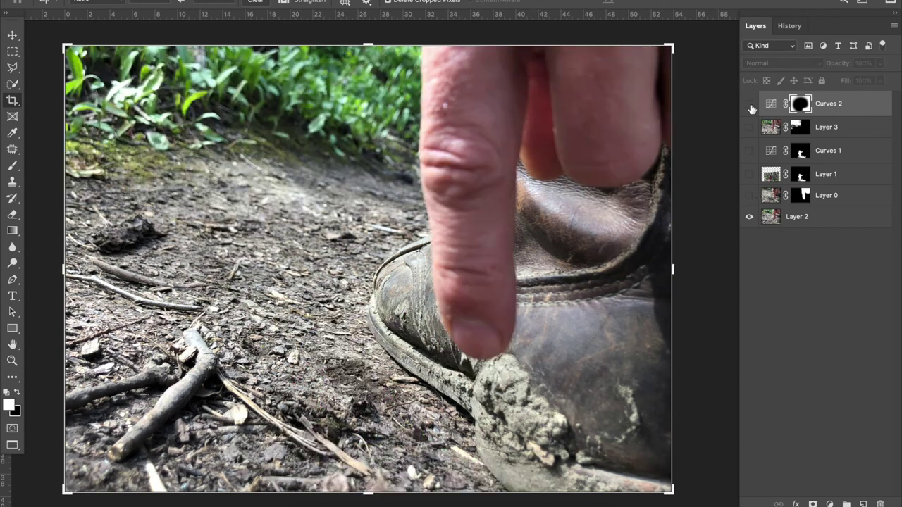
{"action": "left_click", "coordinate": [751, 197]}
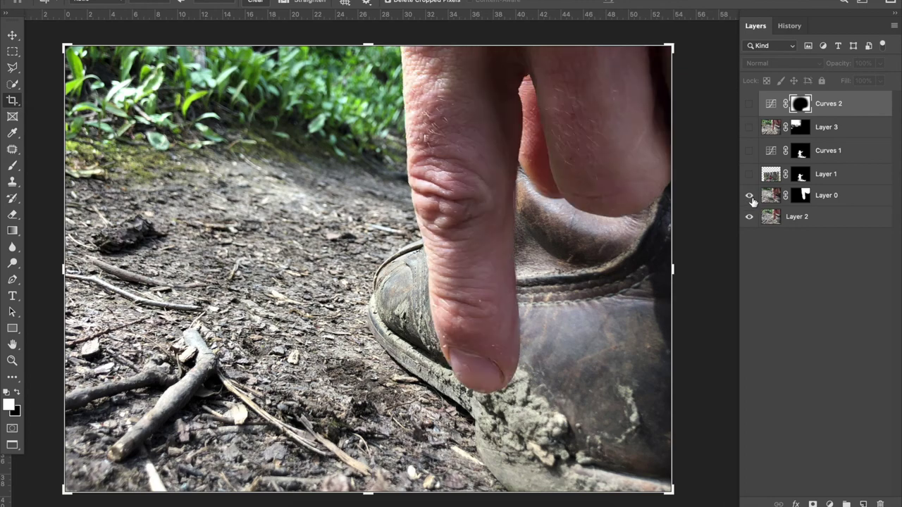
- Toggle Layer 0 and Layer 3 on and off over Layer 2 to compare the hand and foliage focus, leaving Layer 0 shown
{"action": "left_click", "coordinate": [750, 199]}
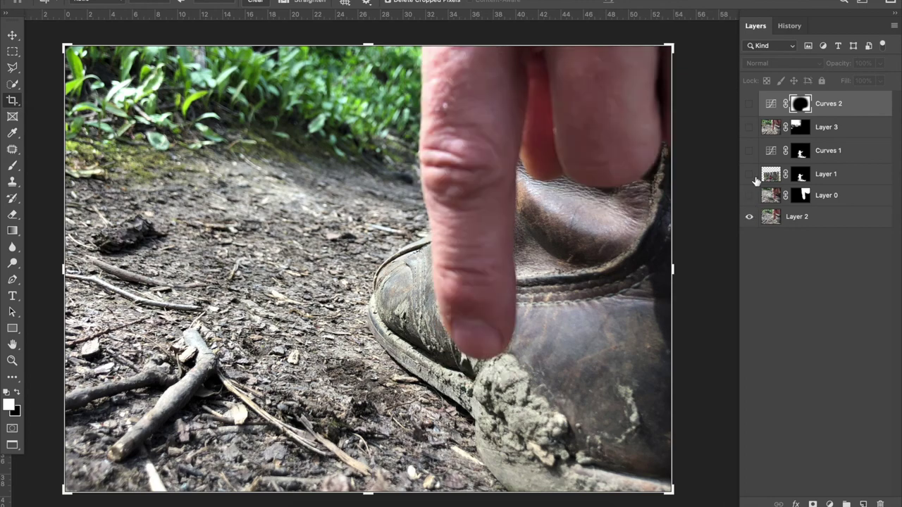
{"action": "left_click", "coordinate": [749, 128]}
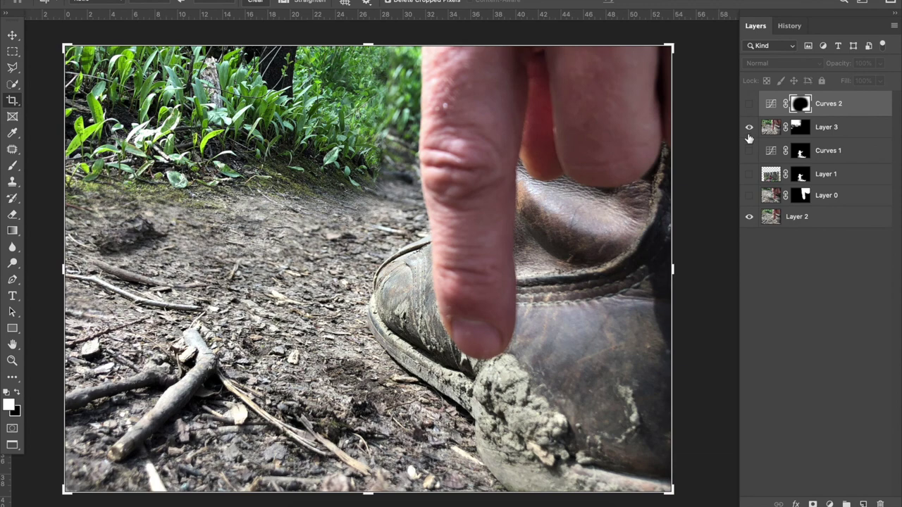
{"action": "left_click", "coordinate": [749, 197]}
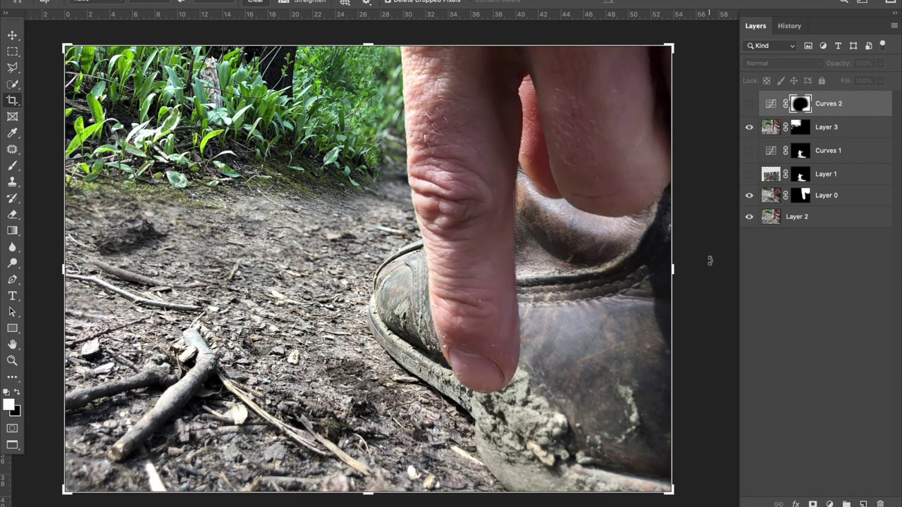
{"action": "left_click", "coordinate": [749, 128]}
{"action": "left_click", "coordinate": [750, 196]}
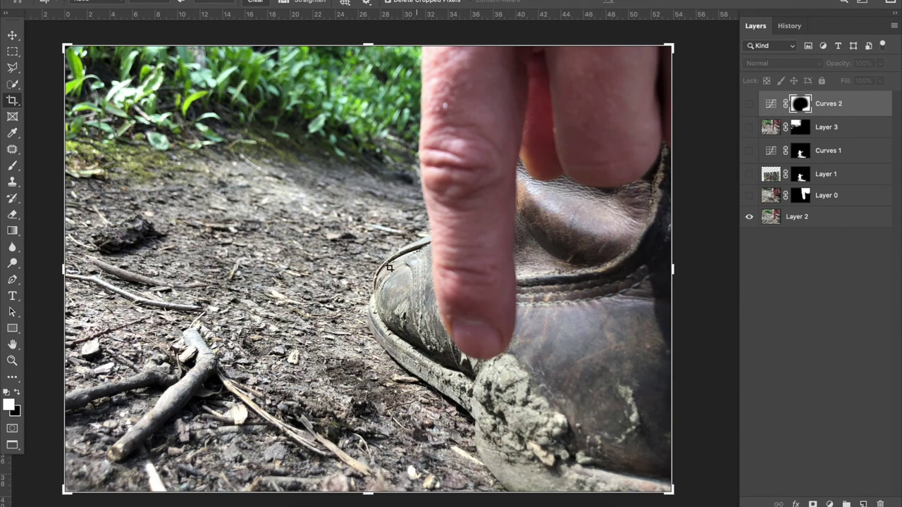
{"action": "left_click", "coordinate": [748, 201]}
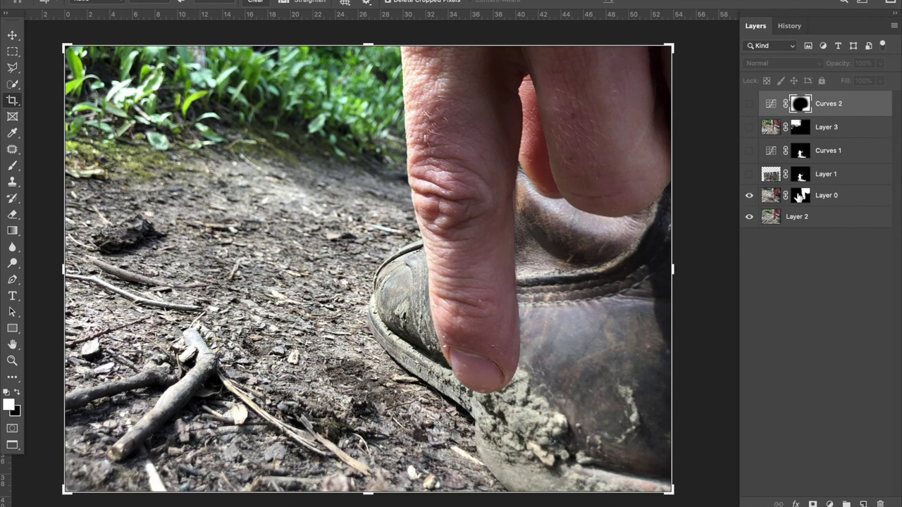
- Select Layer 0's mask and display it as a red overlay to examine which part of the hand it reveals
{"action": "left_click", "coordinate": [806, 197], "text": "alt+shift"}
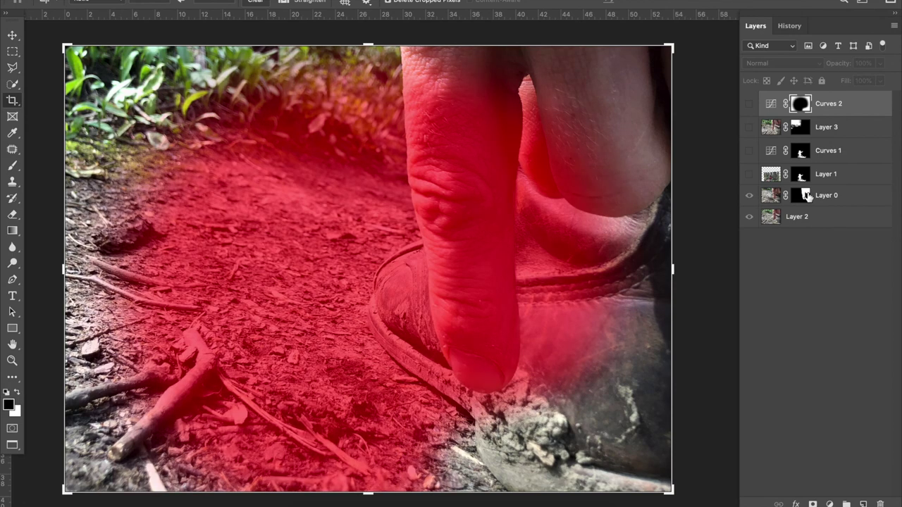
{"action": "key", "text": "backslash"}
{"action": "left_click", "coordinate": [807, 197]}
{"action": "key", "text": "backslash"}
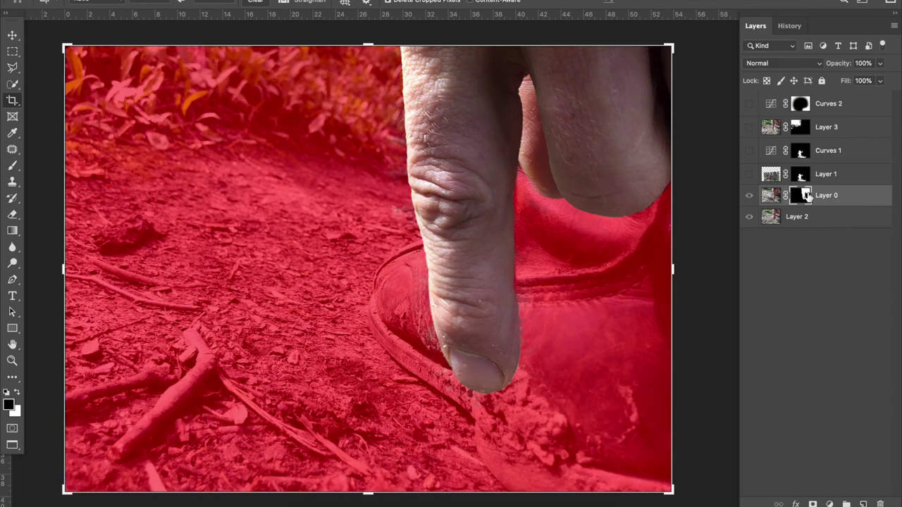
{"action": "key", "text": "backslash"}
{"action": "left_click", "coordinate": [806, 197], "text": "alt+shift"}
{"action": "left_click", "coordinate": [802, 199], "text": "alt+shift"}
- Toggle Layer 0 off and on to compare the sharp hand with the out-of-focus hand beneath it
{"action": "left_click", "coordinate": [750, 197]}
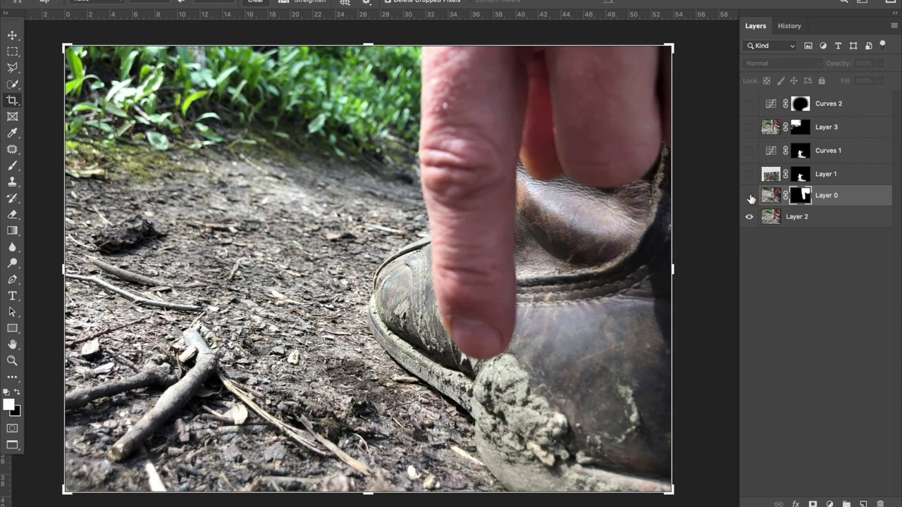
{"action": "left_click", "coordinate": [749, 197]}
{"action": "left_click", "coordinate": [750, 196]}
{"action": "left_click", "coordinate": [750, 196]}
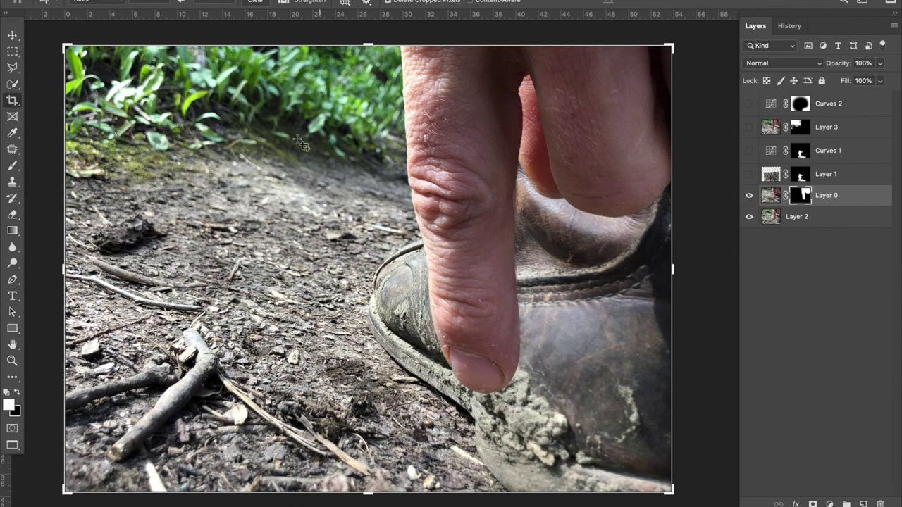
- Show Layer 3, toggling it to compare the background foliage with and without it
{"action": "left_click", "coordinate": [749, 128]}
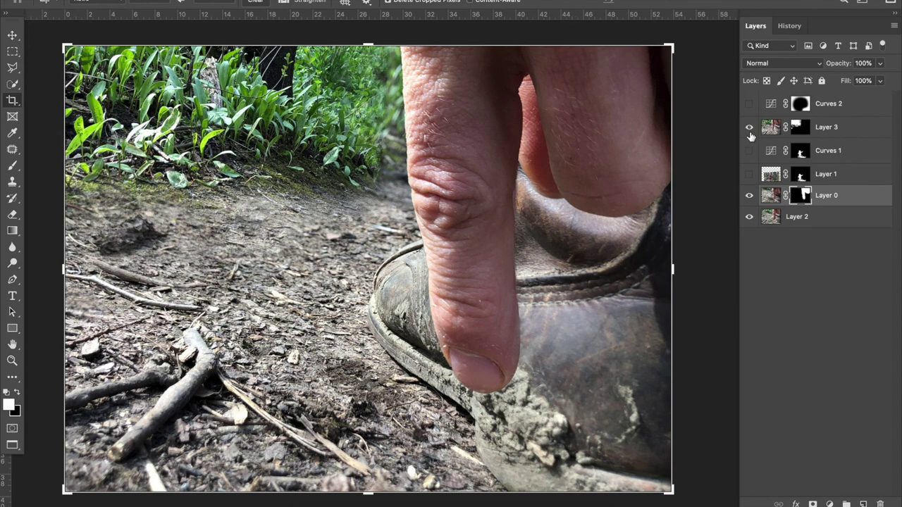
{"action": "left_click", "coordinate": [749, 127]}
{"action": "left_click", "coordinate": [749, 127]}
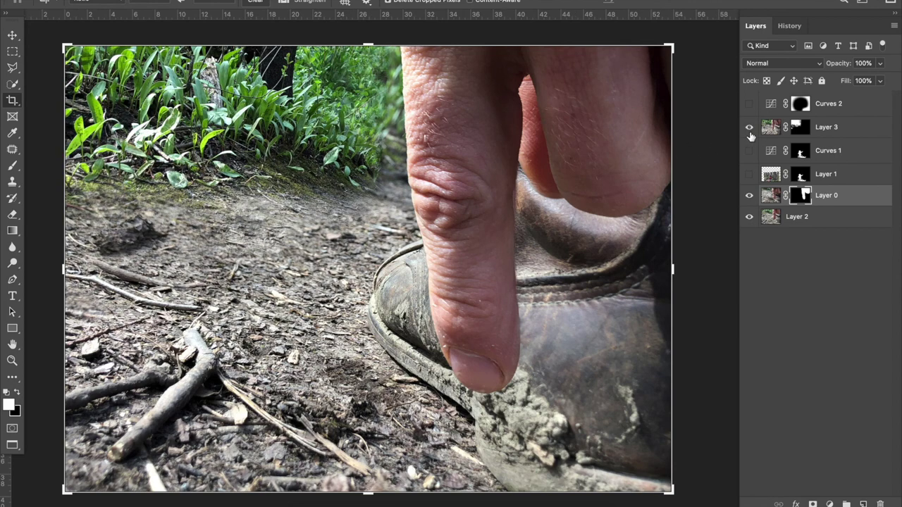
- Examine Layer 3's mask as a red overlay and recheck the foliage with the layer off and on
{"action": "left_click", "coordinate": [803, 129]}
{"action": "key", "text": "x"}
{"action": "key", "text": "backslash"}
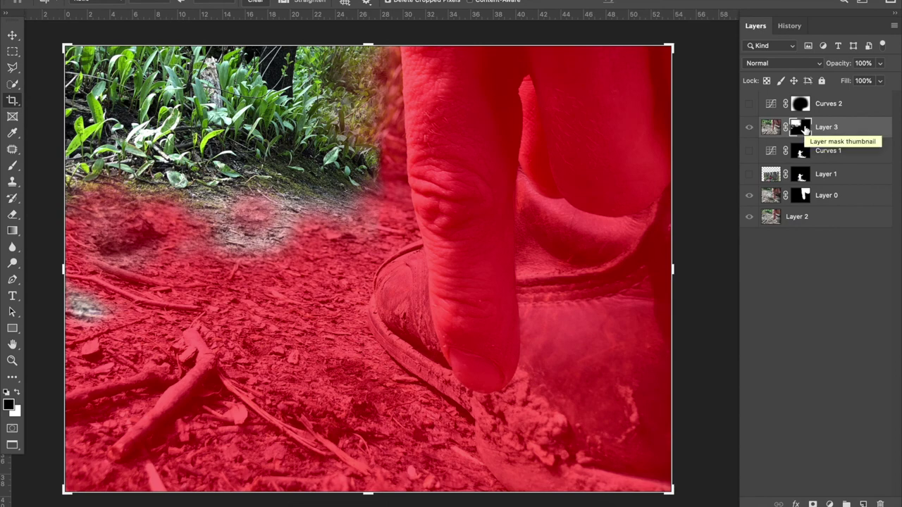
{"action": "key", "text": "backslash"}
{"action": "key", "text": "x"}
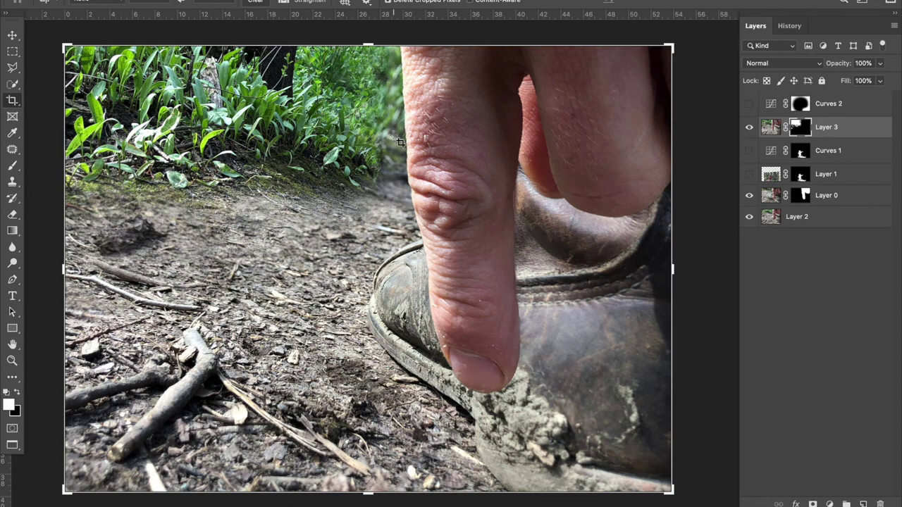
{"action": "left_click", "coordinate": [750, 129]}
{"action": "left_click", "coordinate": [751, 129]}
{"action": "left_click", "coordinate": [750, 127]}
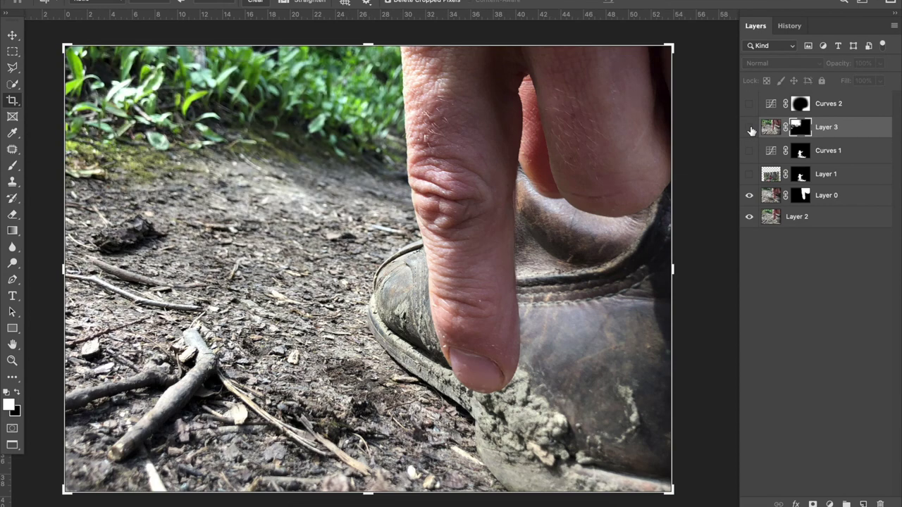
{"action": "left_click", "coordinate": [749, 127]}
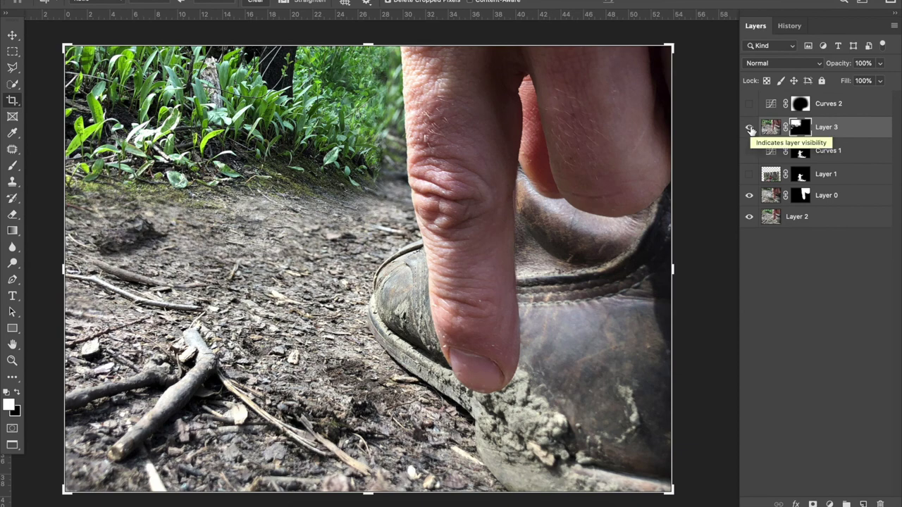
- Show Layer 1 and temporarily disable its mask to view the full photo of the child and tree
{"action": "left_click", "coordinate": [749, 174]}
{"action": "left_click", "coordinate": [791, 176], "text": "shift"}
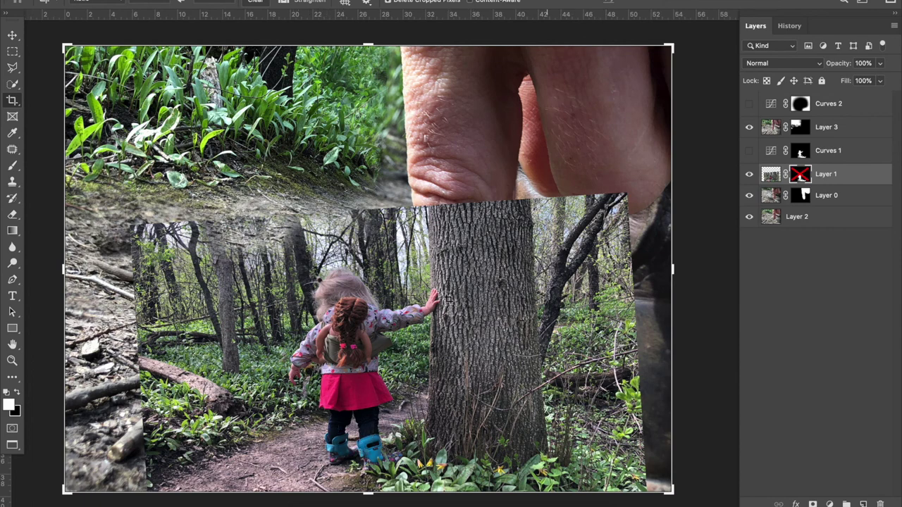
{"action": "left_click", "coordinate": [800, 180], "text": "shift"}
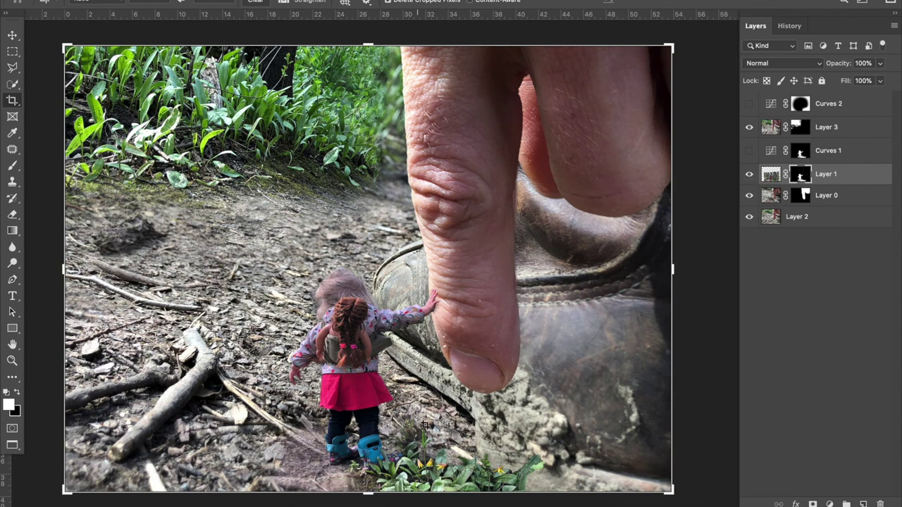
- Display Layer 1's mask as a red overlay to examine the cutout around the child and plants, and restore the normal view
{"action": "scroll", "coordinate": [423, 422], "scroll_direction": "down", "scroll_amount": 2}
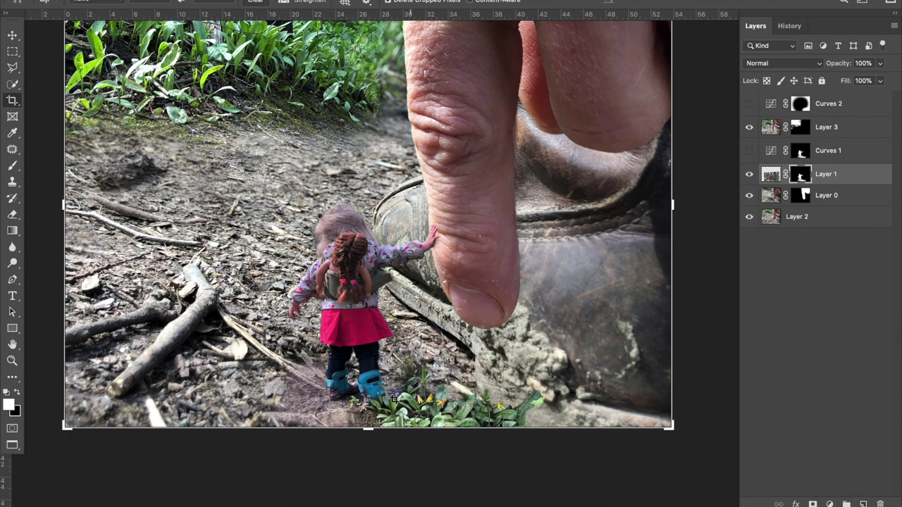
{"action": "left_click", "coordinate": [799, 179], "text": "alt+shift"}
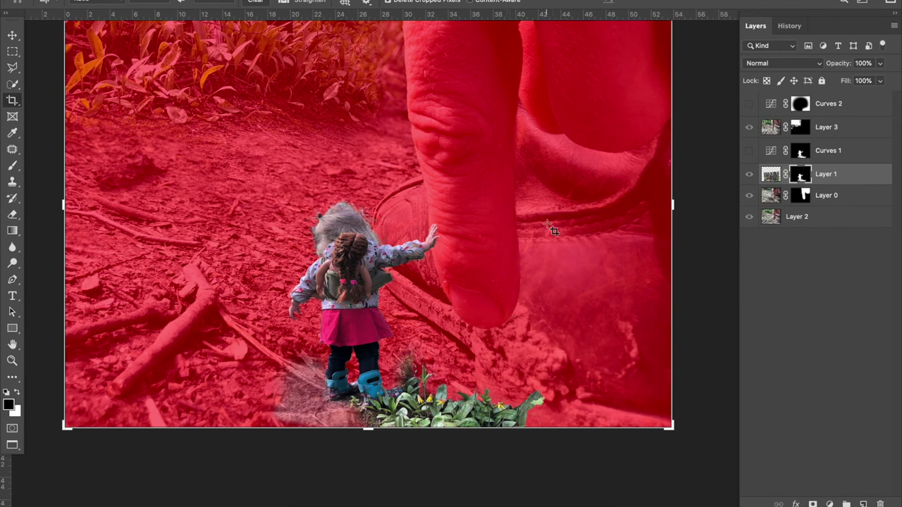
{"action": "key", "text": "x"}
{"action": "key", "text": "q"}
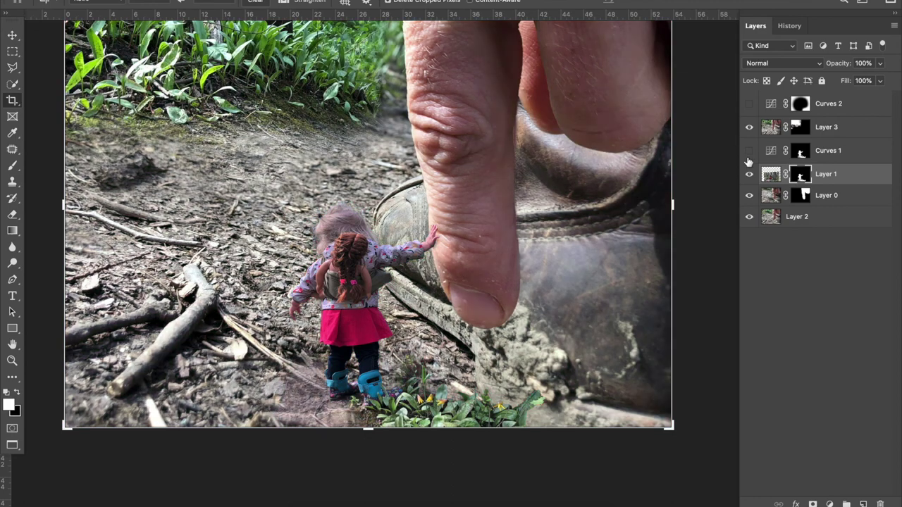
- Show the Curves 1 adjustment, toggling it to compare its effect on the child
{"action": "key", "text": "ctrl+minus"}
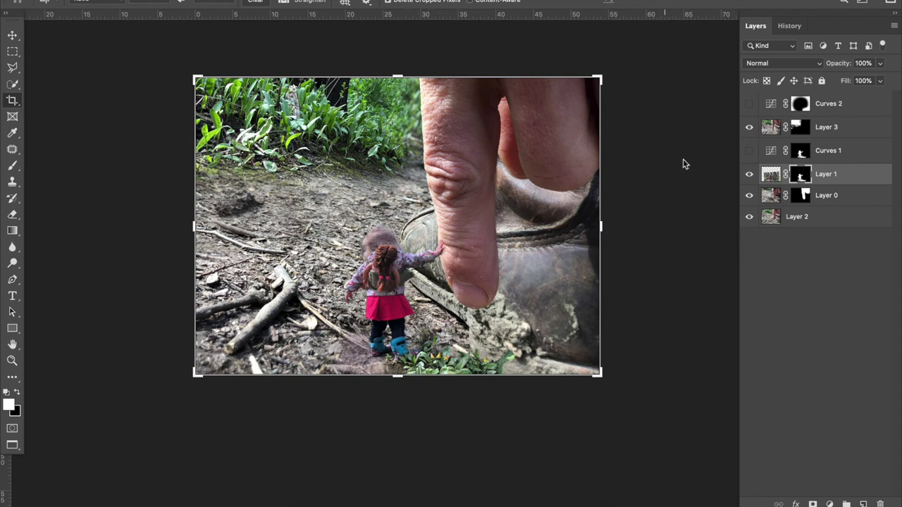
{"action": "left_click", "coordinate": [749, 151]}
{"action": "left_click", "coordinate": [748, 151]}
{"action": "left_click", "coordinate": [749, 150]}
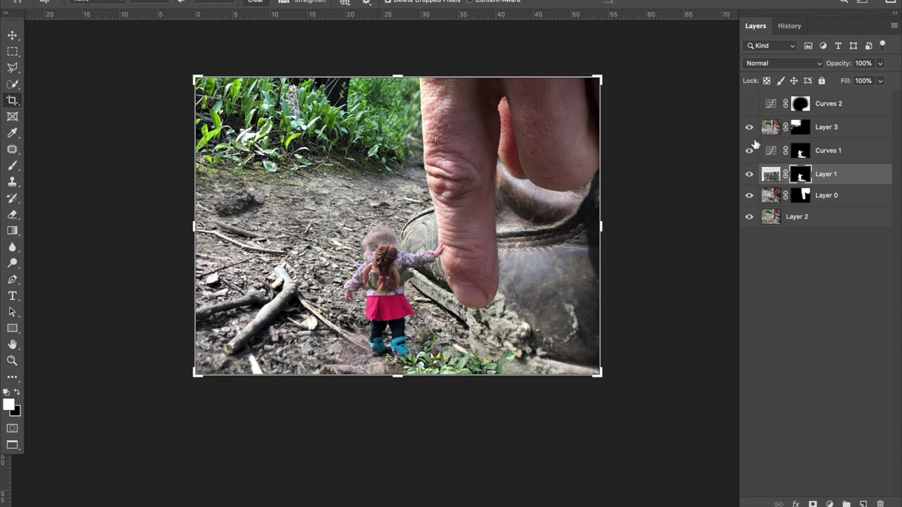
- Show the Curves 2 adjustment, toggling it to compare its effect around the edges of the whole composite
{"action": "scroll", "coordinate": [650, 187], "scroll_direction": "up", "scroll_amount": 1}
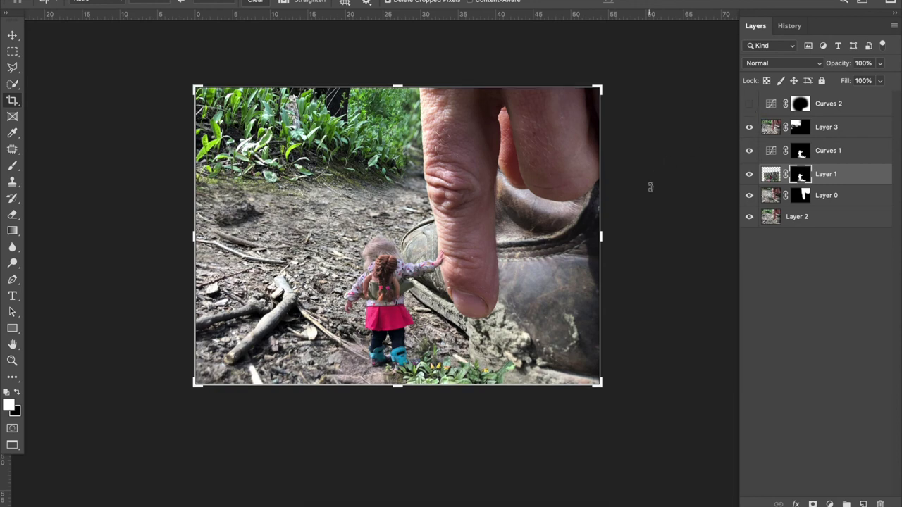
{"action": "key", "text": "super+equal"}
{"action": "key", "text": "ctrl+plus"}
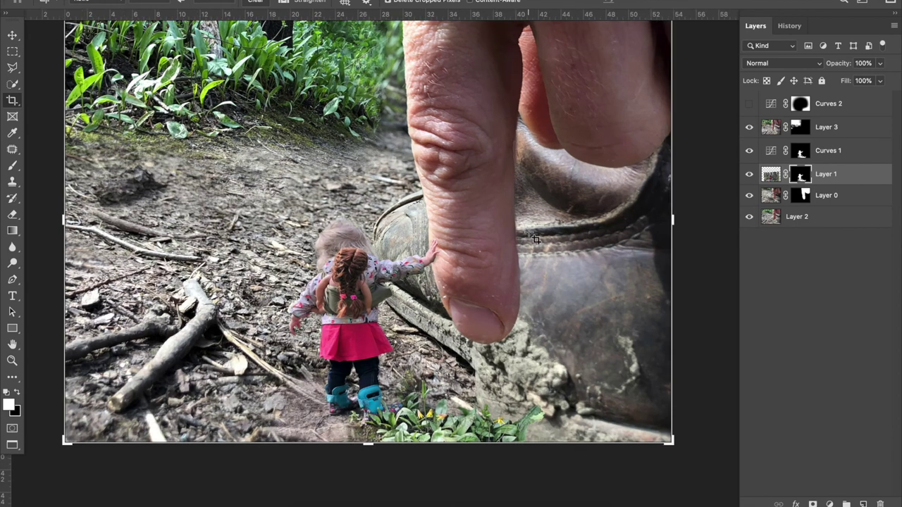
{"action": "scroll", "coordinate": [533, 237], "scroll_direction": "up", "scroll_amount": 3}
{"action": "scroll", "coordinate": [533, 236], "scroll_direction": "left", "scroll_amount": 3}
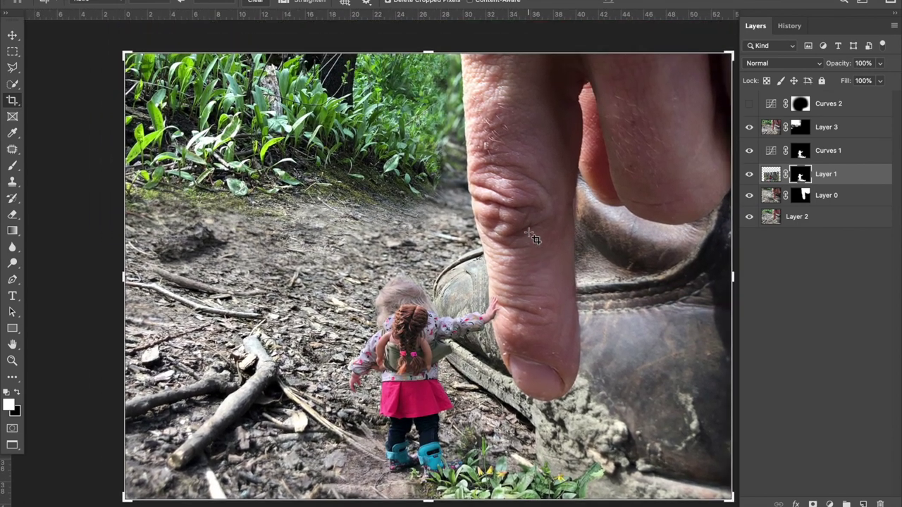
{"action": "left_click", "coordinate": [749, 104]}
{"action": "left_click", "coordinate": [750, 105]}
{"action": "left_click", "coordinate": [750, 105]}
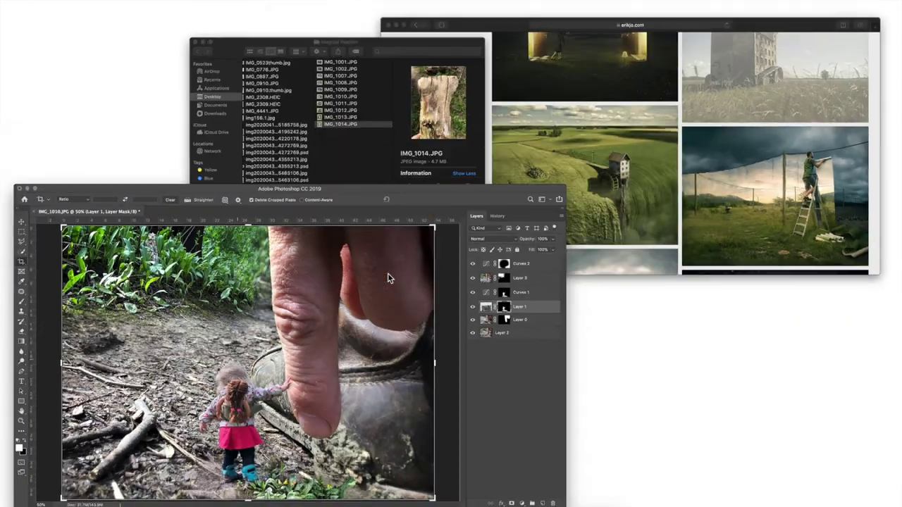
- Switch to the Finder window of the Magical Realism folder and position it over the upper part of the Photoshop document
{"action": "key", "text": "ctrl+Up"}
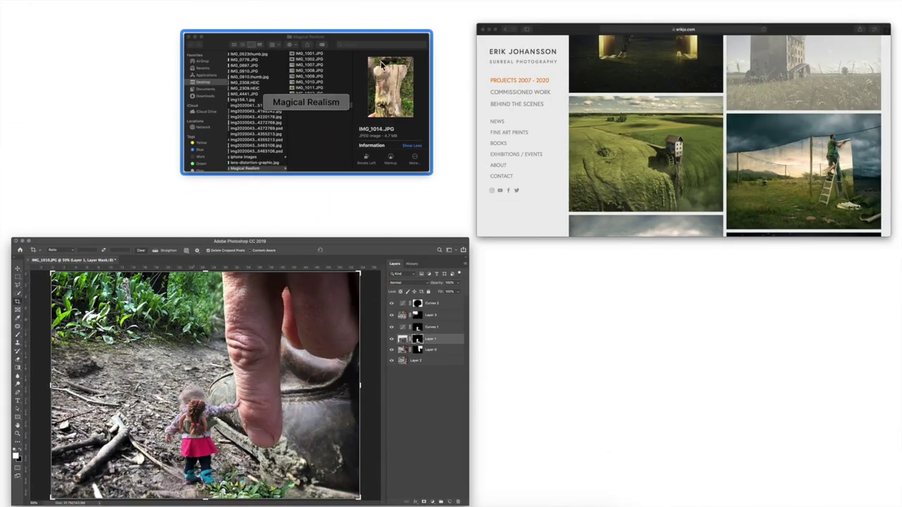
{"action": "left_click", "coordinate": [345, 138]}
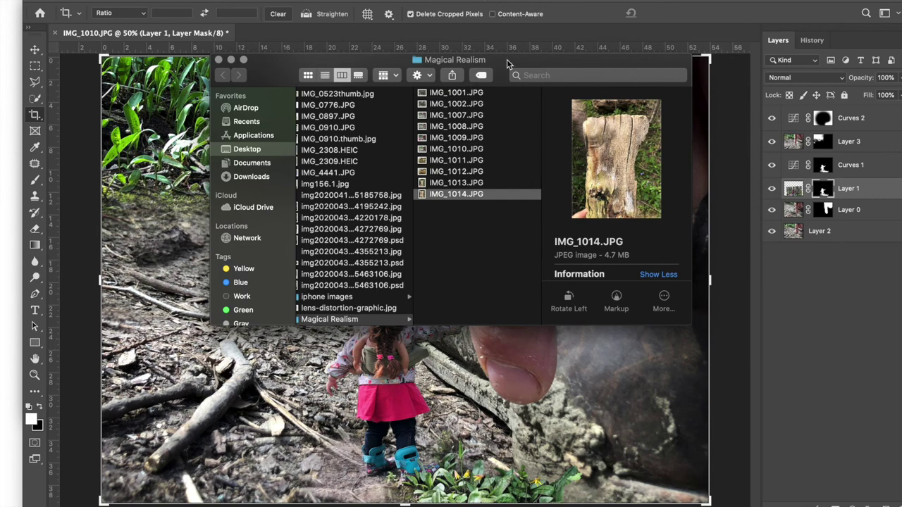
{"action": "left_click_drag", "start_coordinate": [507, 64], "coordinate": [393, 62]}
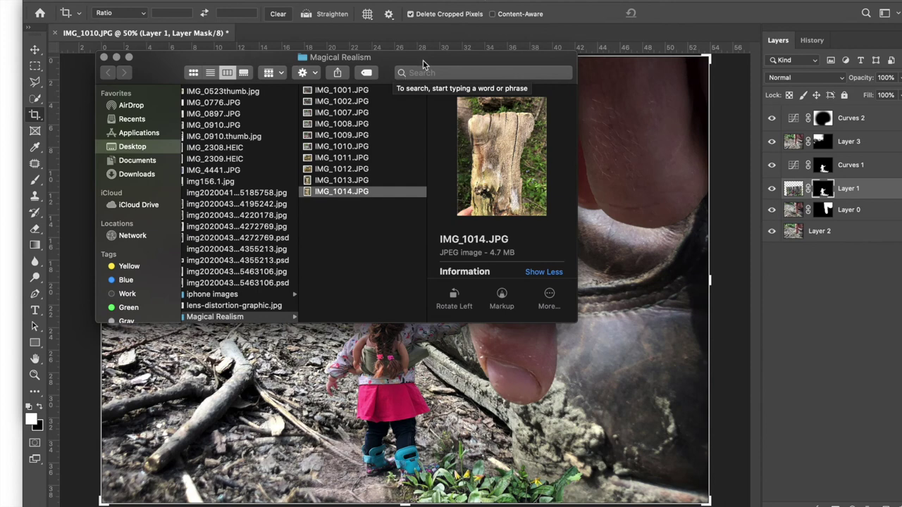
{"action": "left_click_drag", "start_coordinate": [422, 59], "coordinate": [444, 53]}
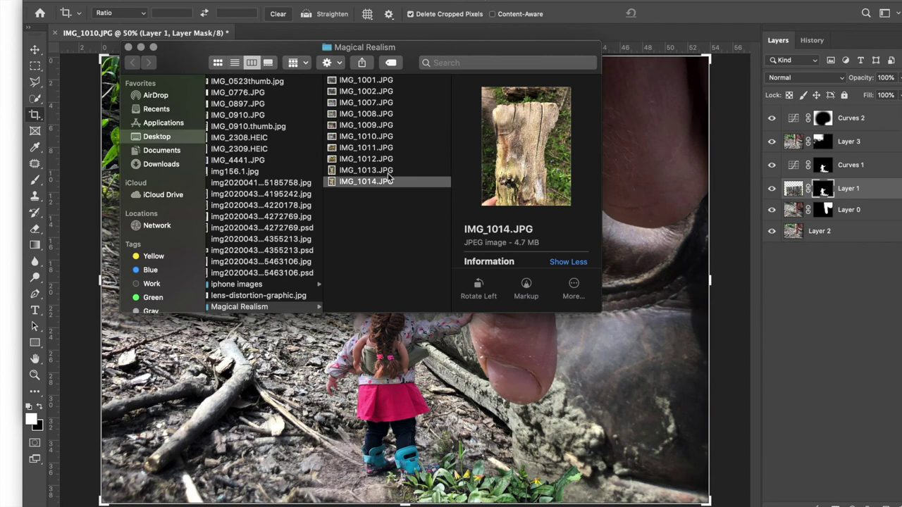
- Browse up through the source photos and preview IMG_1002.JPG and IMG_1001.JPG to compare the two shots of the child
{"action": "key", "text": "Up"}
{"action": "key", "text": "Up"}
{"action": "key", "text": "Up"}
{"action": "key", "text": "Up"}
{"action": "key", "text": "Up"}
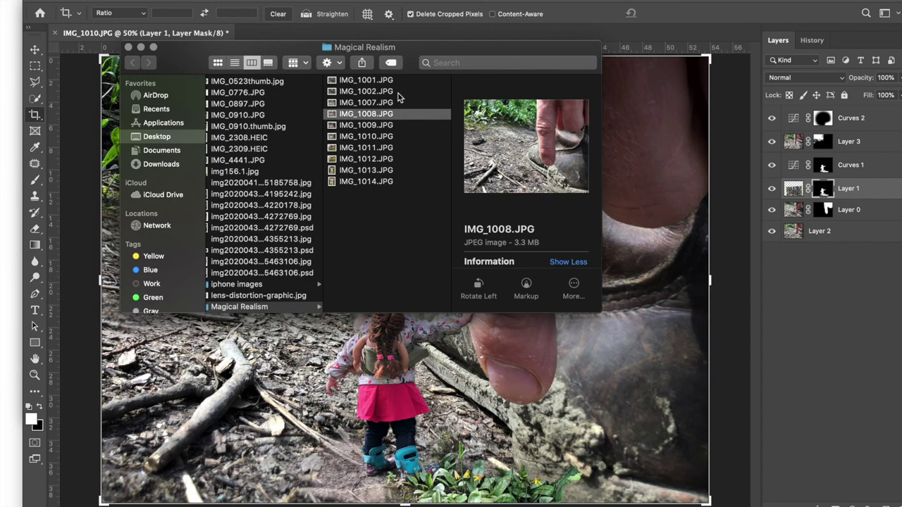
{"action": "left_click", "coordinate": [374, 80]}
{"action": "left_click", "coordinate": [386, 87]}
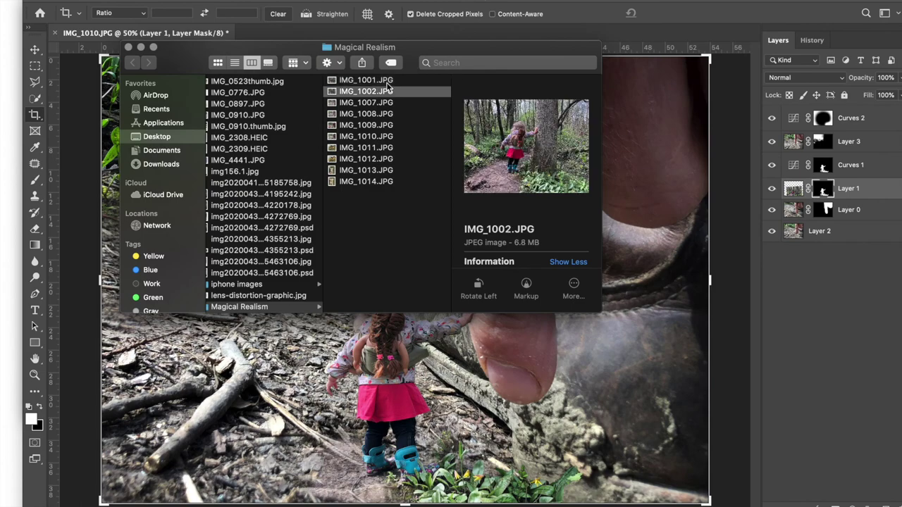
{"action": "key", "text": "space"}
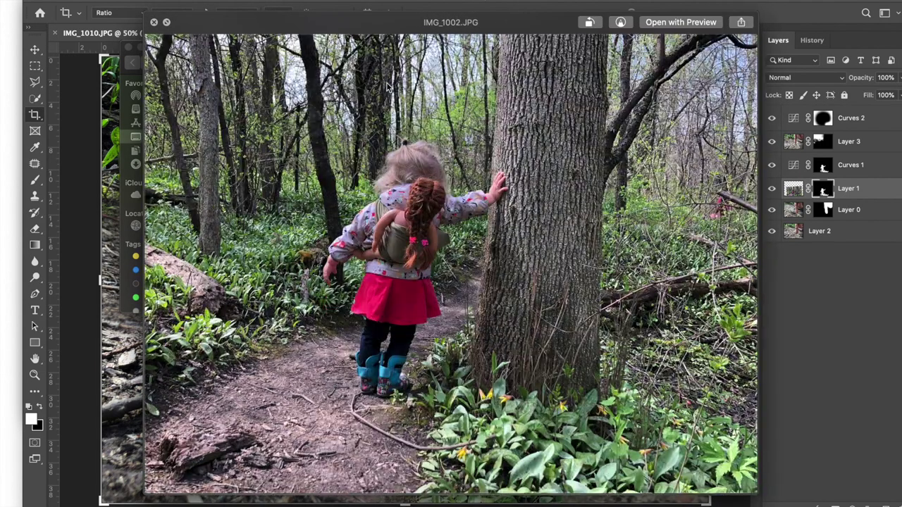
{"action": "key", "text": "Up"}
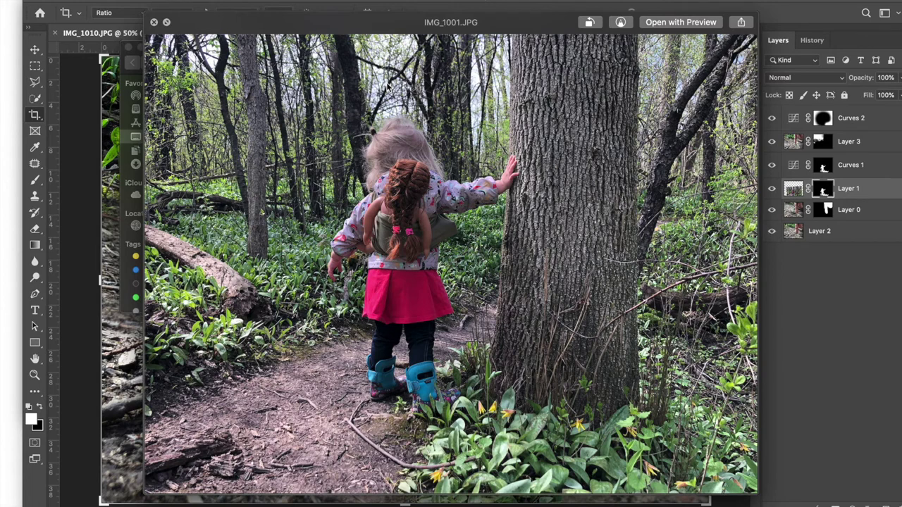
- Close the preview and open IMG_1001.JPG as its own document in Photoshop
{"action": "key", "text": "space"}
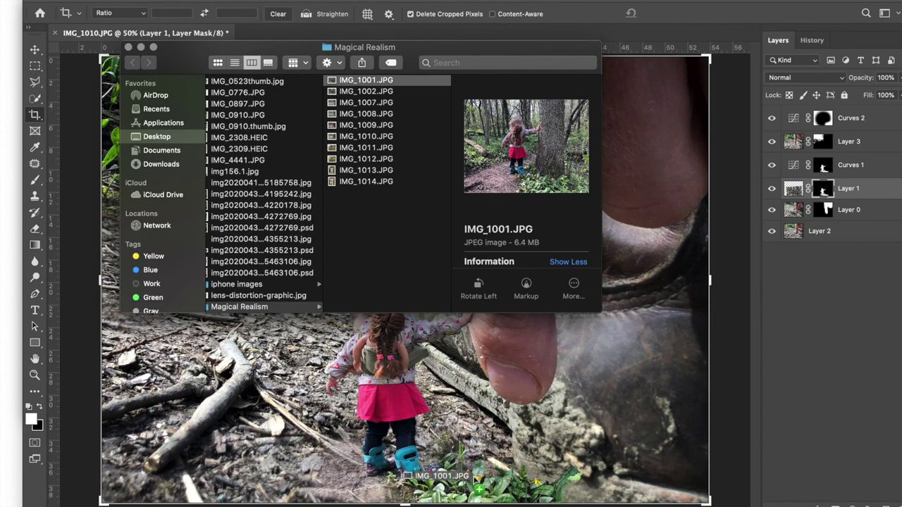
{"action": "left_click", "coordinate": [451, 506]}
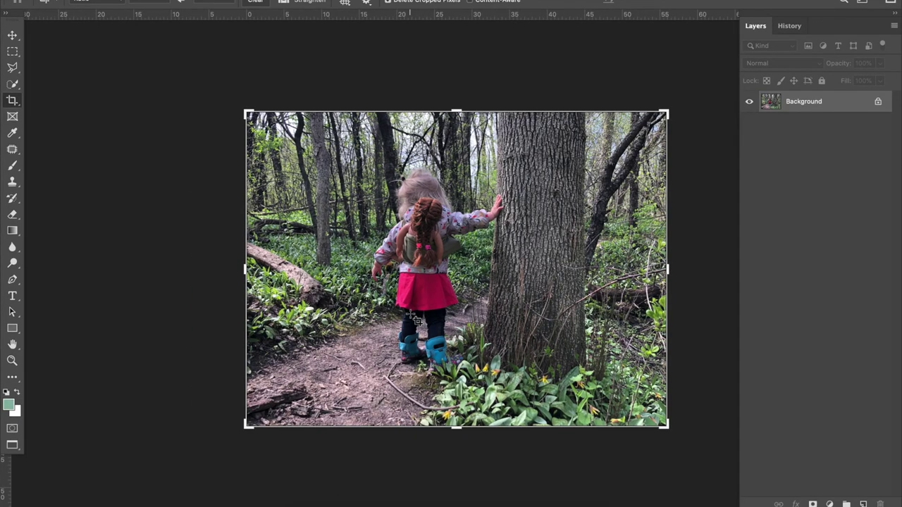
- Switch back to the Magical Realism folder in Finder and preview the pointing-hand photo IMG_1010.JPG
{"action": "key", "text": "super+plus"}
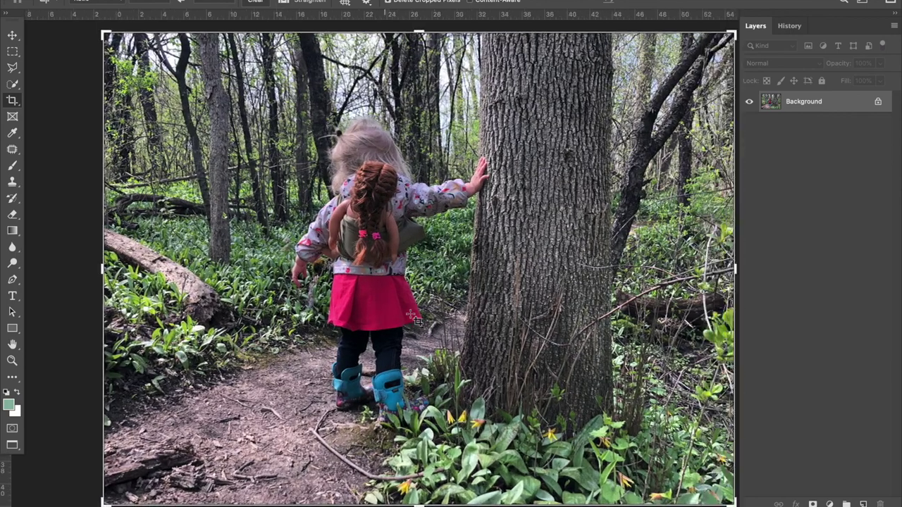
{"action": "key", "text": "super+minus"}
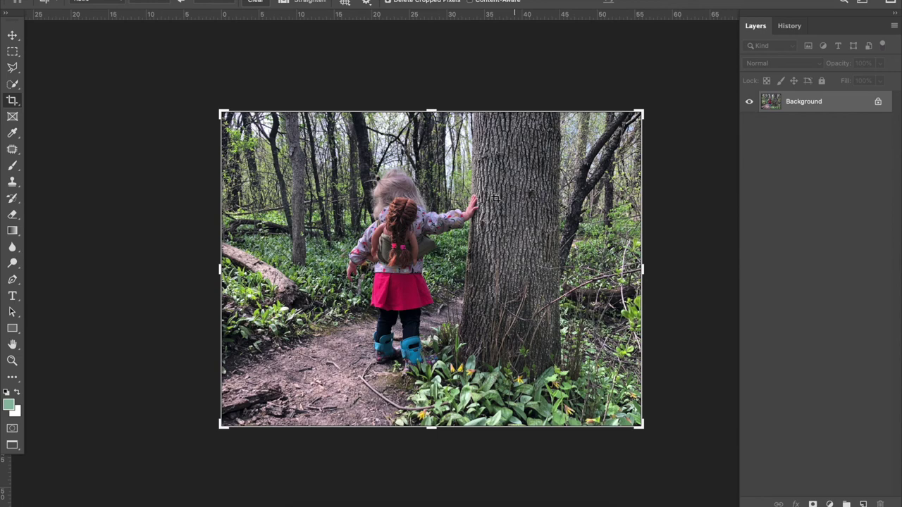
{"action": "key", "text": "ctrl+Up"}
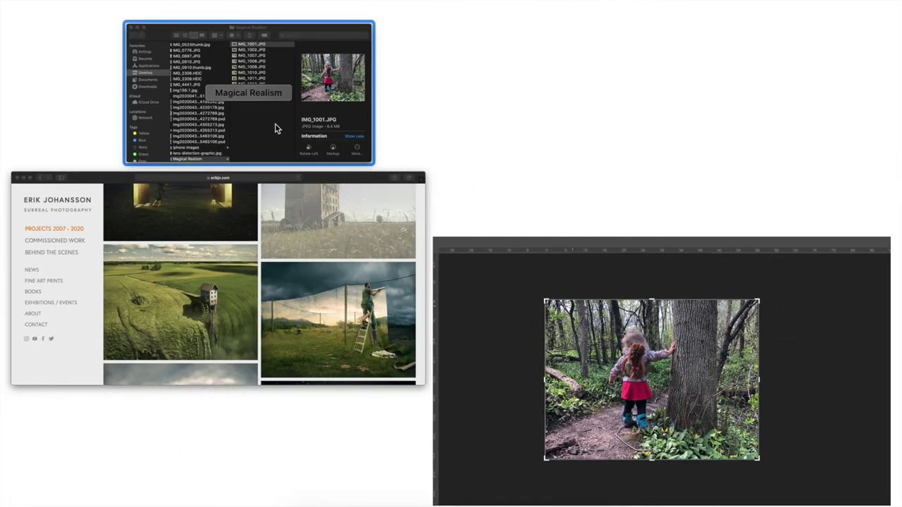
{"action": "left_click", "coordinate": [275, 128]}
{"action": "key", "text": "Down"}
{"action": "key", "text": "Down"}
{"action": "key", "text": "Down"}
{"action": "key", "text": "Down"}
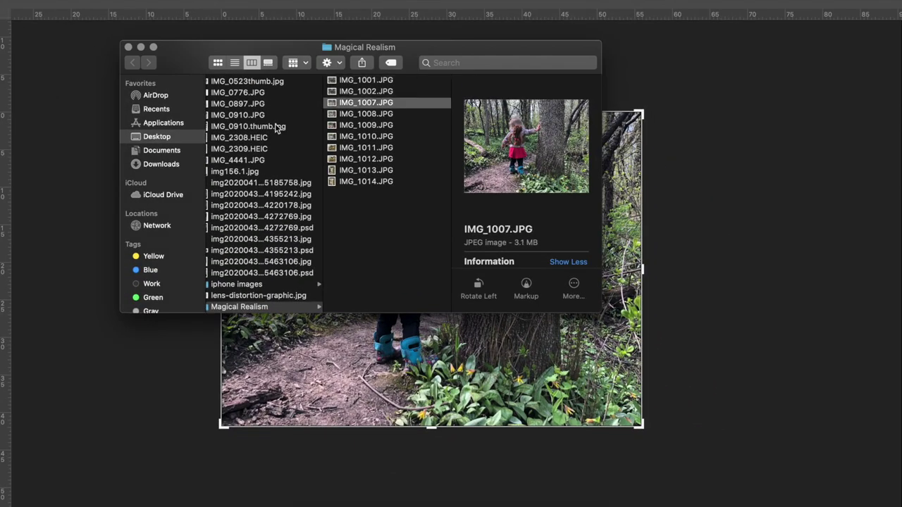
{"action": "key", "text": "Down"}
{"action": "key", "text": "space"}
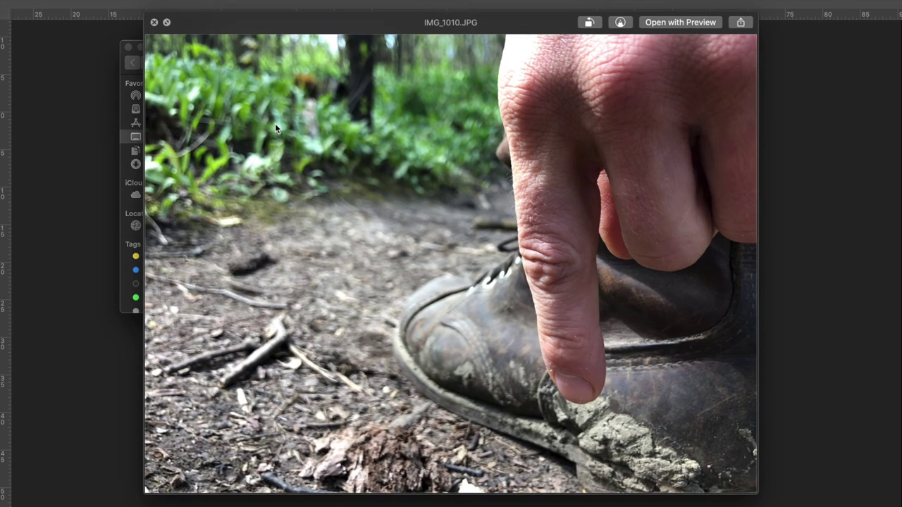
- Compare the previews of the pointing-hand photos IMG_1008.JPG, IMG_1009.JPG and IMG_1010.JPG
{"action": "key", "text": "Up"}
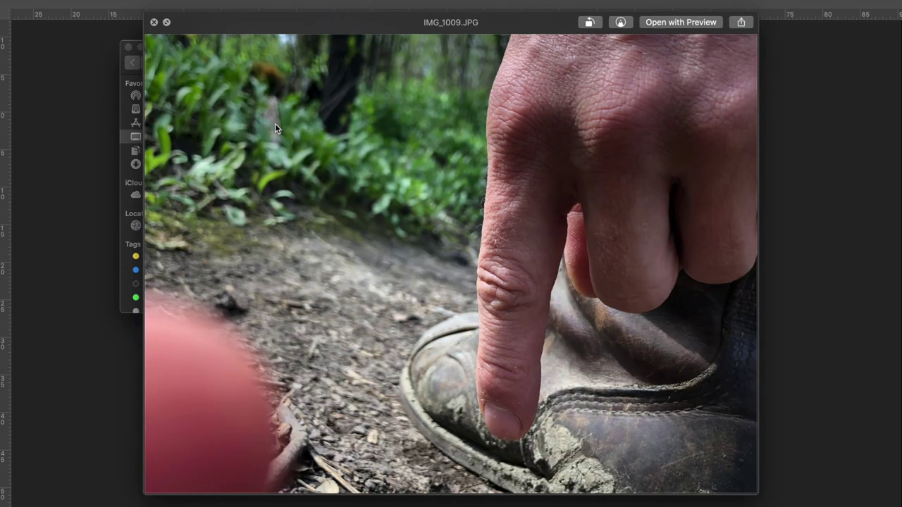
{"action": "key", "text": "Up"}
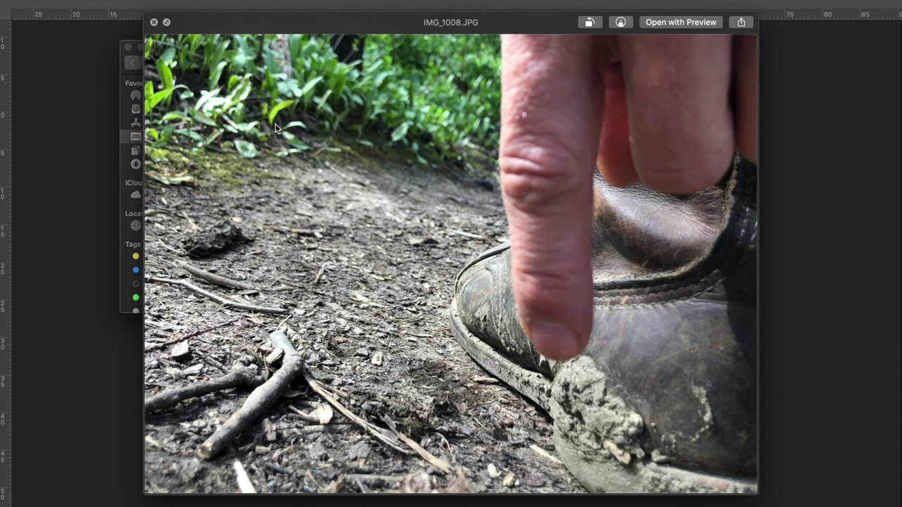
{"action": "key", "text": "Up"}
{"action": "key", "text": "Down"}
{"action": "key", "text": "space"}
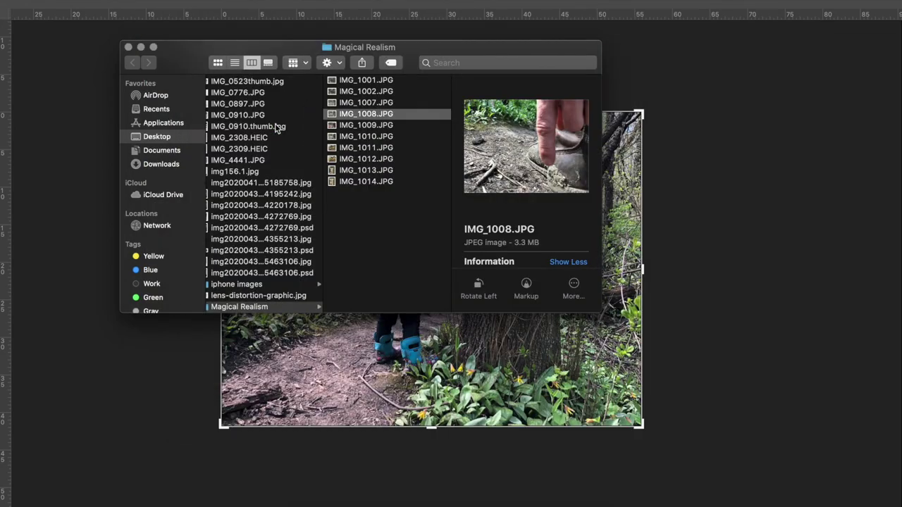
{"action": "key", "text": "Up"}
{"action": "key", "text": "space"}
{"action": "key", "text": "Down"}
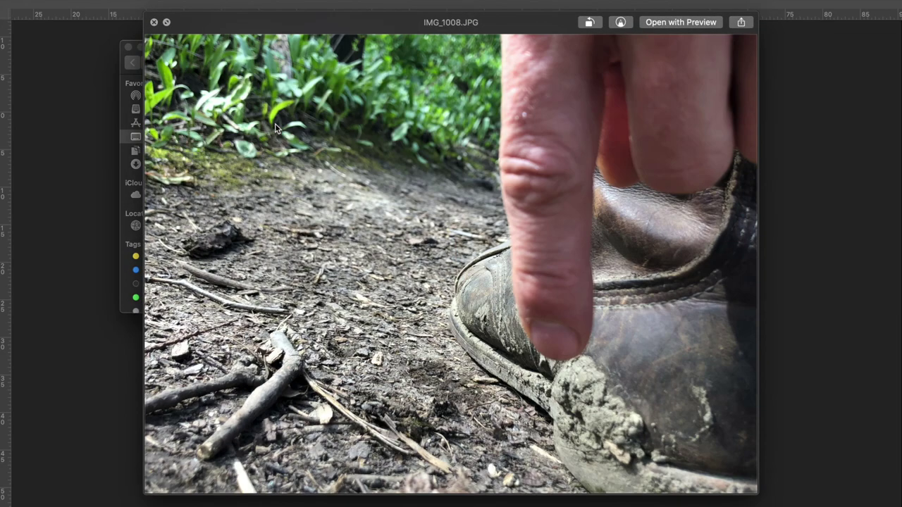
{"action": "key", "text": "Down"}
{"action": "key", "text": "Down"}
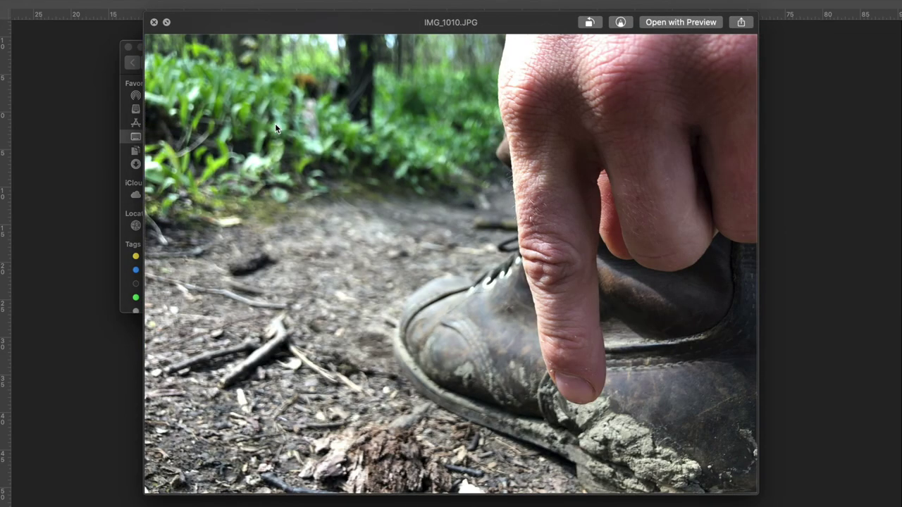
- Open IMG_1010.JPG as its own document in Photoshop, then return to IMG_1001.JPG and show it in full-screen mode
{"action": "key", "text": "space"}
{"action": "left_click_drag", "start_coordinate": [382, 137], "coordinate": [448, 502]}
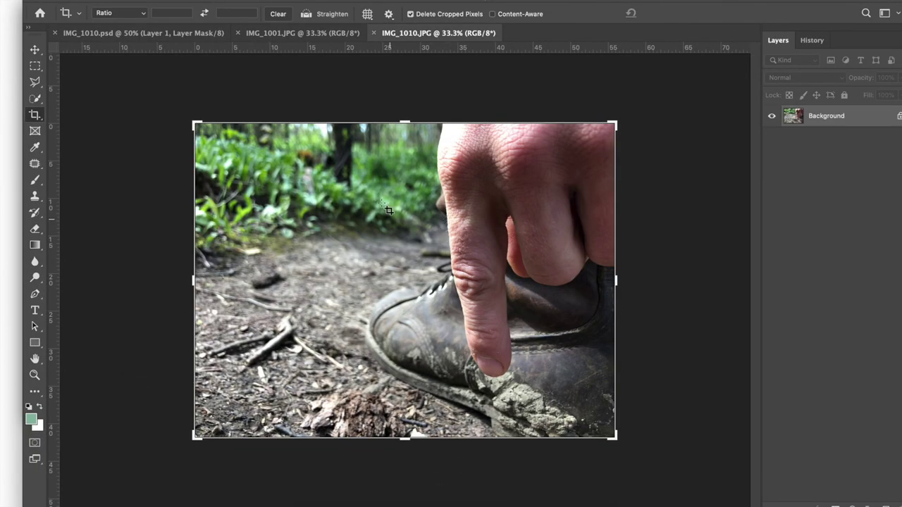
{"action": "left_click", "coordinate": [295, 33]}
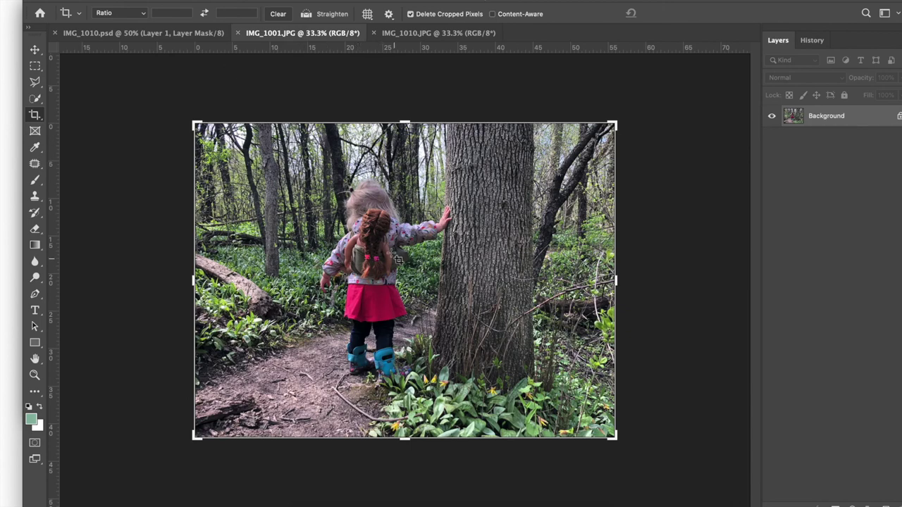
{"action": "key", "text": "f"}
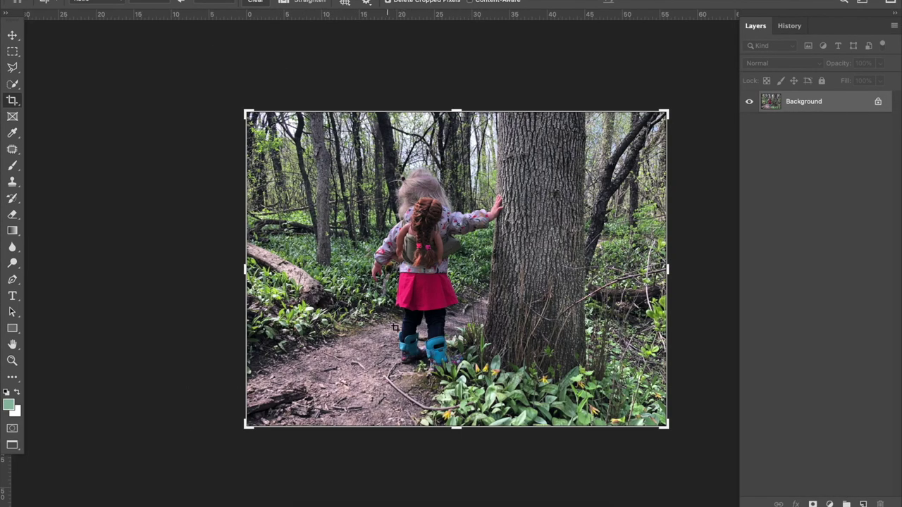
- Examine the child in IMG_1001.JPG up close, especially the loose hair edges and the doll on her back
{"action": "key", "text": "super+plus"}
{"action": "key", "text": "ctrl+0"}
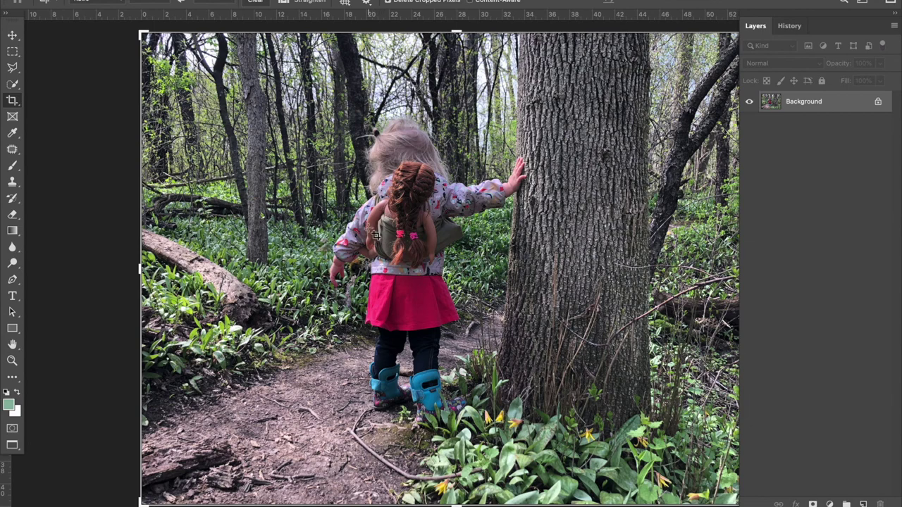
{"action": "key", "text": "super+plus"}
{"action": "key", "text": "super+plus"}
{"action": "key", "text": "super+plus"}
{"action": "key", "text": "super+plus"}
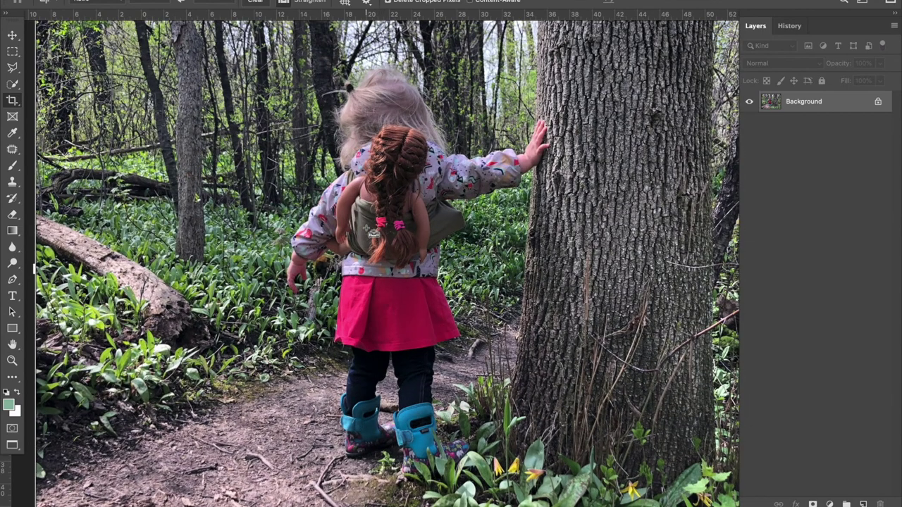
{"action": "scroll", "coordinate": [366, 229], "scroll_direction": "up", "scroll_amount": 5}
{"action": "scroll", "coordinate": [366, 229], "scroll_direction": "left", "scroll_amount": 3}
{"action": "scroll", "coordinate": [371, 234], "scroll_direction": "up", "scroll_amount": 10}
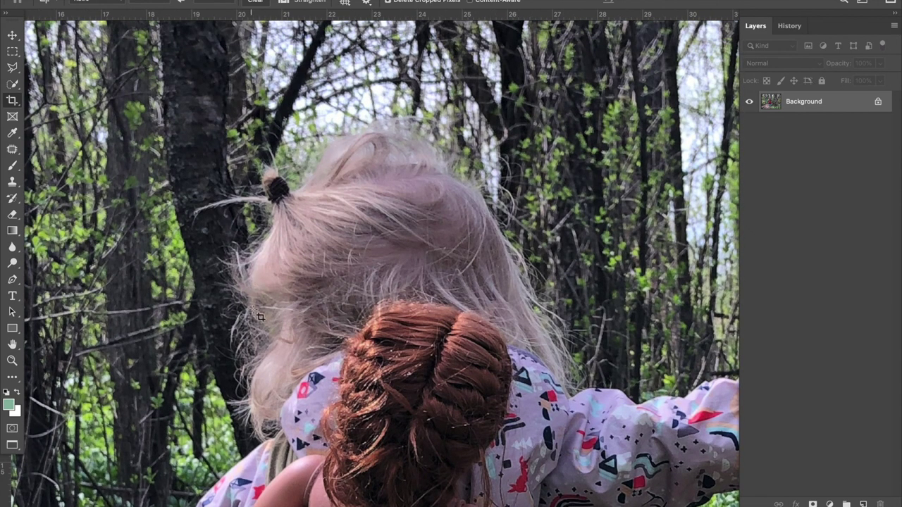
{"action": "scroll", "coordinate": [361, 238], "scroll_direction": "down", "scroll_amount": 3}
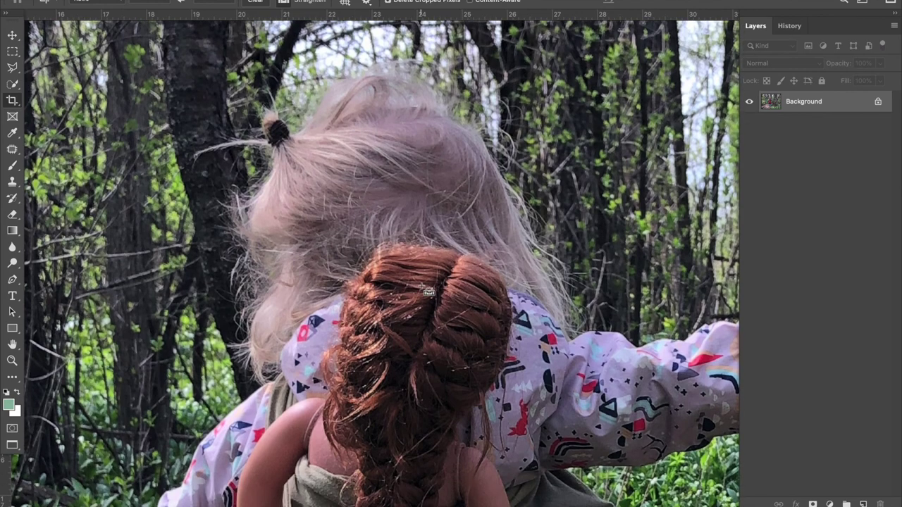
{"action": "key", "text": "super+minus"}
{"action": "scroll", "coordinate": [456, 327], "scroll_direction": "right", "scroll_amount": 3}
{"action": "scroll", "coordinate": [456, 327], "scroll_direction": "down", "scroll_amount": 1}
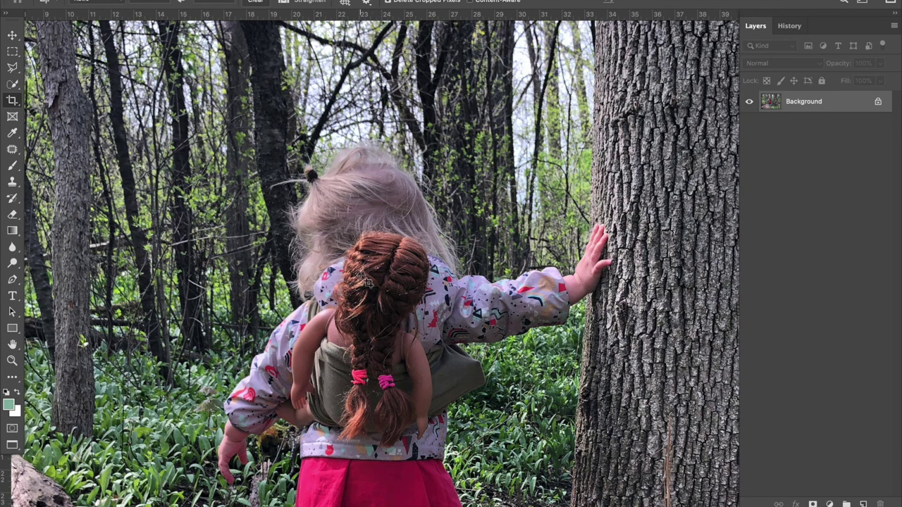
{"action": "key", "text": "ctrl+minus"}
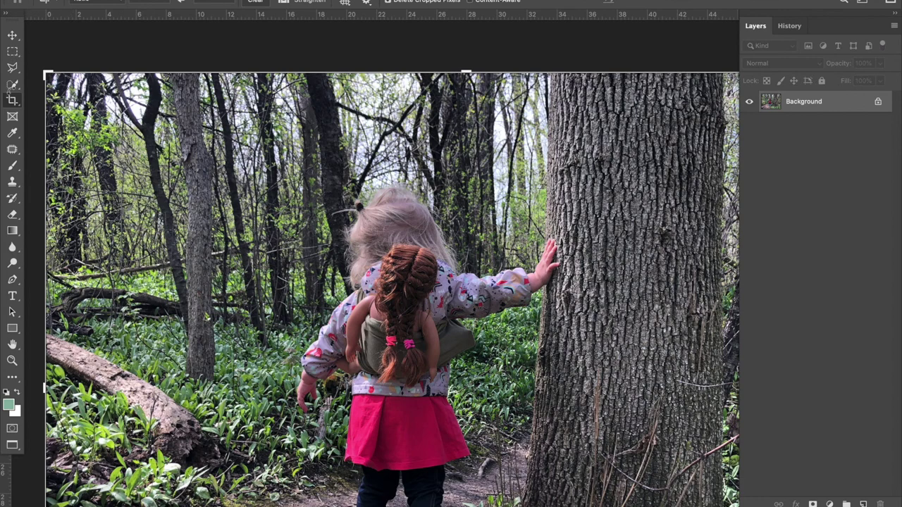
- Select the child's head, body and legs using the Quick Selection tool with a brush size of 200
{"action": "left_click", "coordinate": [11, 85]}
{"action": "right_click", "coordinate": [11, 87]}
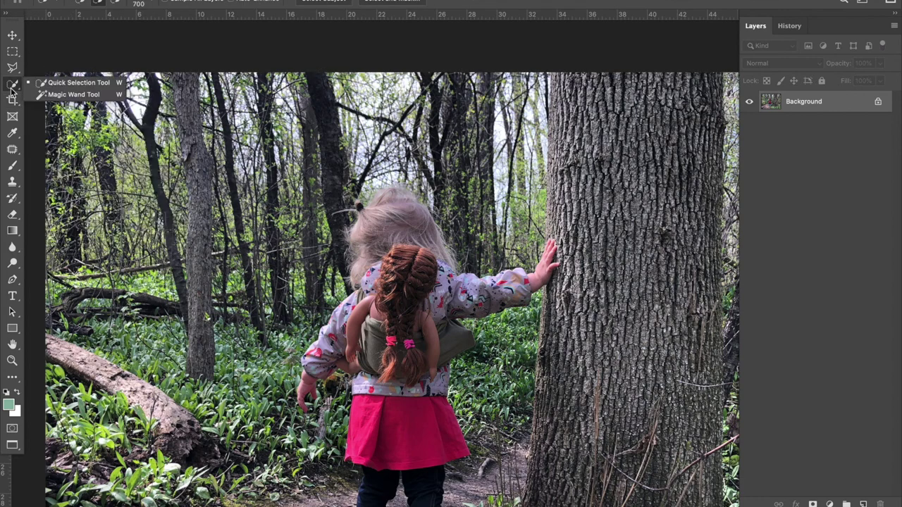
{"action": "left_click", "coordinate": [63, 85]}
{"action": "key", "text": "bracketleft"}
{"action": "key", "text": "bracketleft"}
{"action": "key", "text": "bracketleft"}
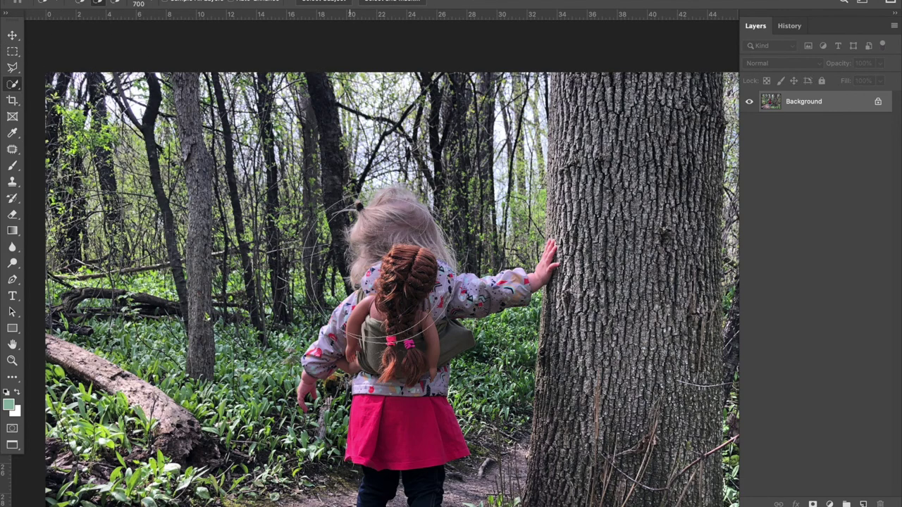
{"action": "key", "text": "bracketleft"}
{"action": "key", "text": "bracketleft"}
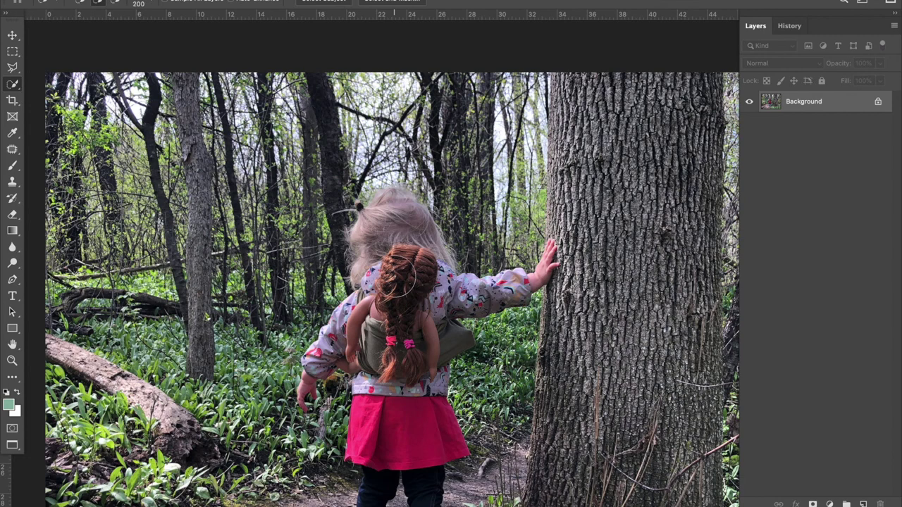
{"action": "scroll", "coordinate": [403, 278], "scroll_direction": "down", "scroll_amount": 5}
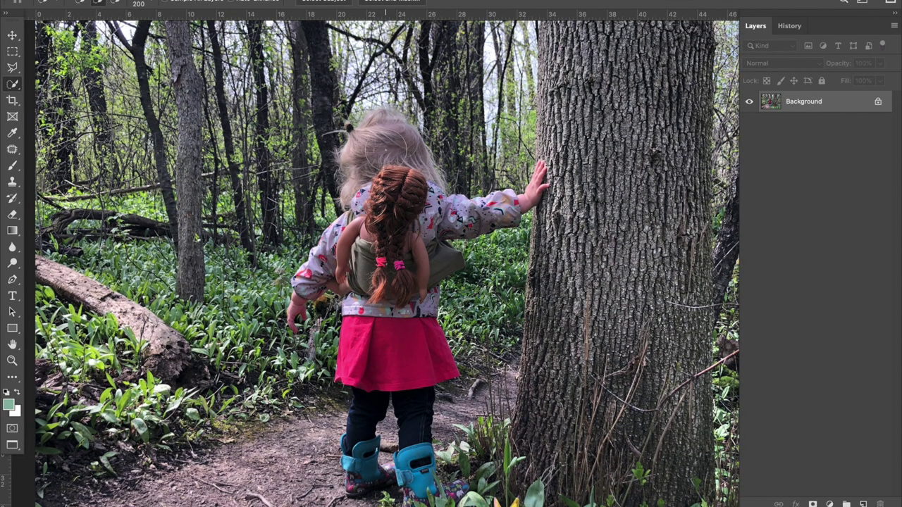
{"action": "mouse_move", "coordinate": [381, 204]}
{"action": "left_mouse_down"}
{"action": "mouse_move", "coordinate": [373, 415]}
{"action": "mouse_move", "coordinate": [408, 440]}
{"action": "left_mouse_up"}
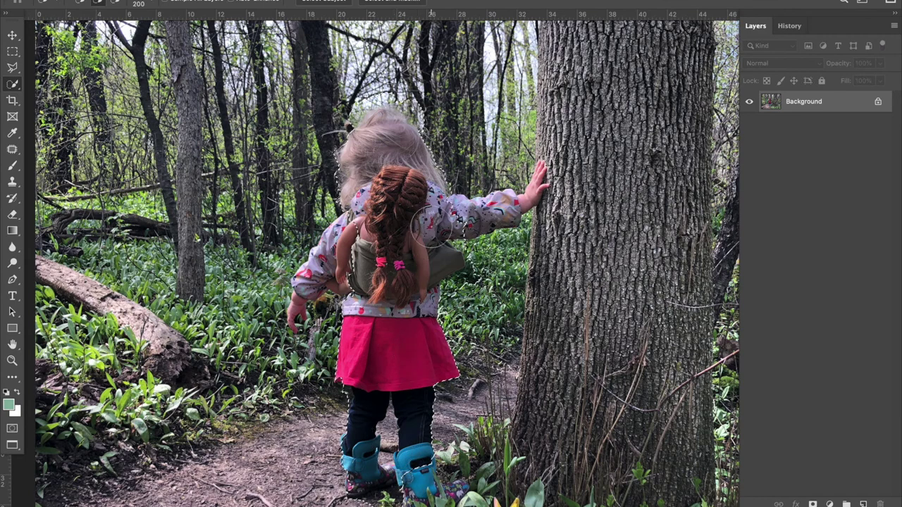
- Reduce the selection brush to 100 and extend the selection along the child's outstretched arm
{"action": "key", "text": "bracketleft"}
{"action": "key", "text": "bracketleft"}
{"action": "key", "text": "bracketleft"}
{"action": "key", "text": "bracketleft"}
{"action": "mouse_move", "coordinate": [433, 227]}
{"action": "left_mouse_down"}
{"action": "mouse_move", "coordinate": [471, 230]}
{"action": "mouse_move", "coordinate": [506, 213]}
{"action": "left_mouse_up"}
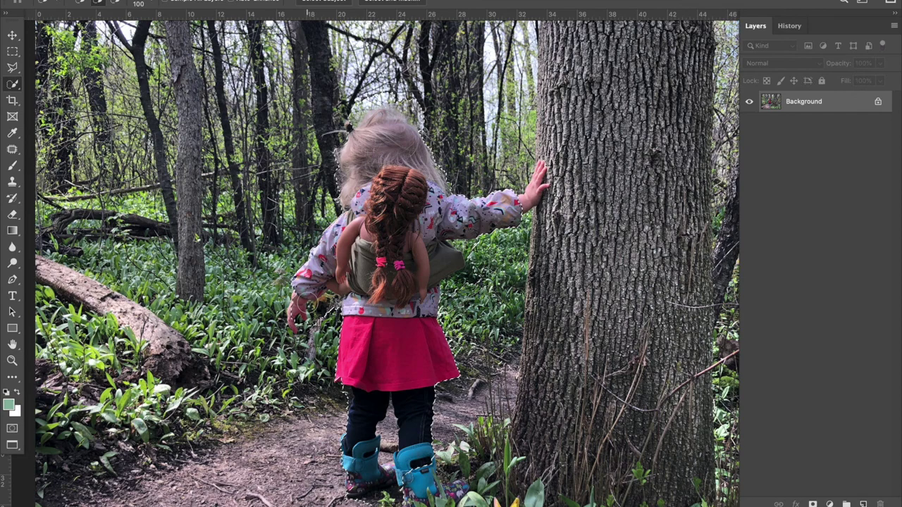
- Subtract the leafy background beneath the arm and around the green doll carrier from the selection, using brush size 50
{"action": "scroll", "coordinate": [455, 293], "scroll_direction": "up", "scroll_amount": 4}
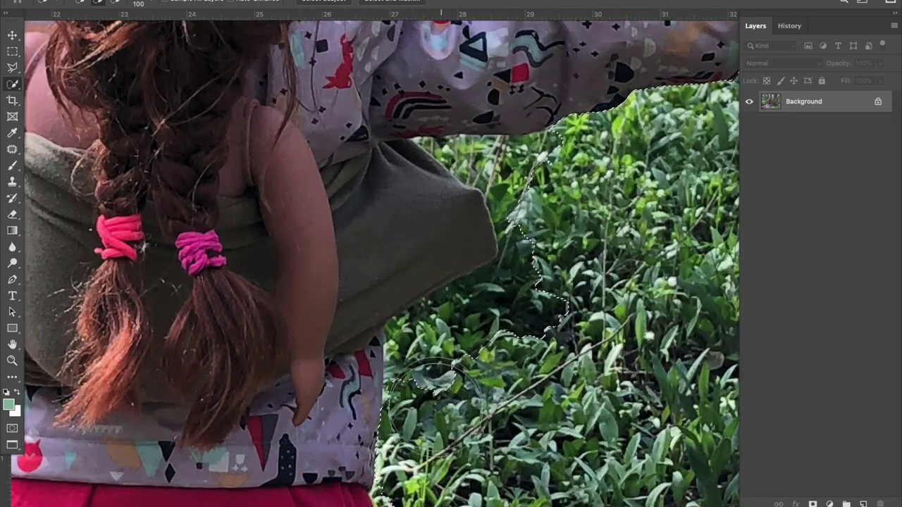
{"action": "key", "text": "bracketleft"}
{"action": "key", "text": "bracketleft"}
{"action": "key", "text": "bracketleft"}
{"action": "key", "text": "bracketleft"}
{"action": "key", "text": "bracketleft"}
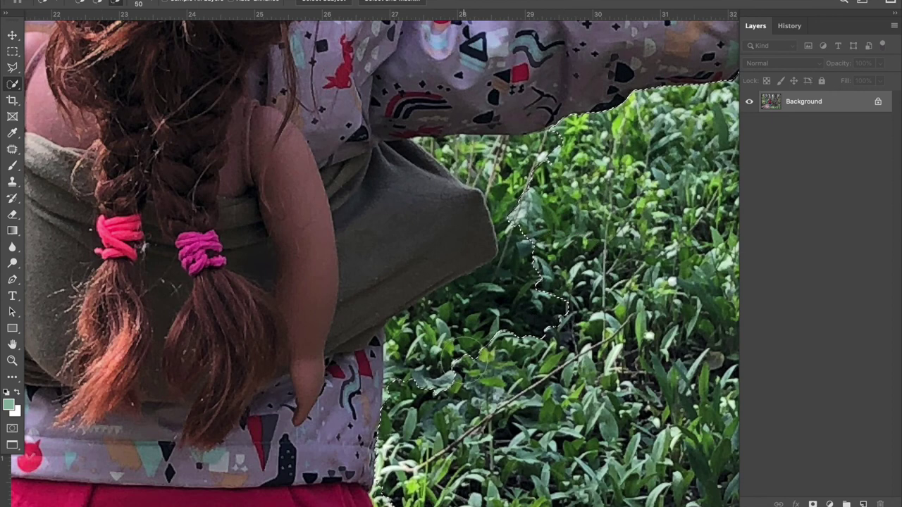
{"action": "mouse_move", "coordinate": [465, 362]}
{"action": "left_mouse_down"}
{"action": "mouse_move", "coordinate": [509, 324]}
{"action": "mouse_move", "coordinate": [464, 329]}
{"action": "mouse_move", "coordinate": [423, 395]}
{"action": "mouse_move", "coordinate": [401, 332]}
{"action": "mouse_move", "coordinate": [525, 282]}
{"action": "mouse_move", "coordinate": [534, 269]}
{"action": "mouse_move", "coordinate": [514, 177]}
{"action": "mouse_move", "coordinate": [532, 146]}
{"action": "left_mouse_up"}
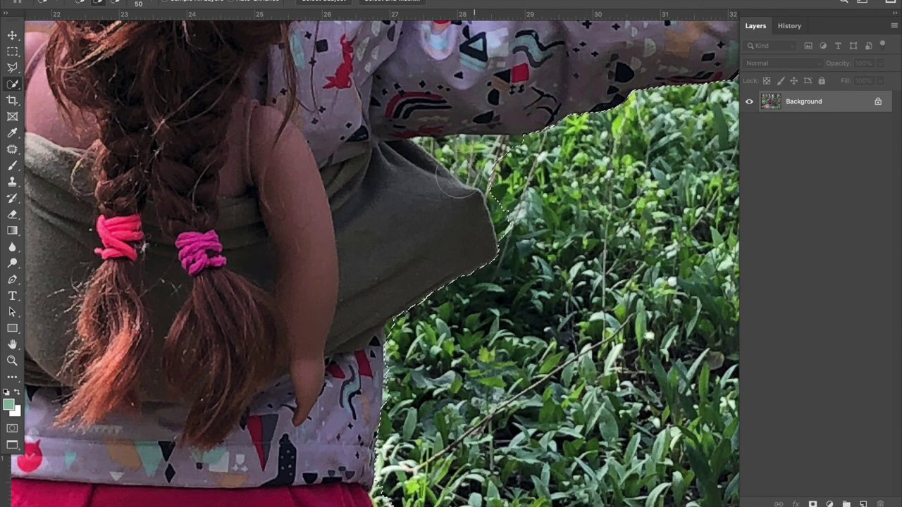
- Refine the selection along the carrier's edge and the underside of the sleeve, reducing the brush to 25 to remove the remaining leaves
{"action": "key", "text": "super+plus"}
{"action": "left_click_drag", "start_coordinate": [411, 326], "coordinate": [402, 335]}
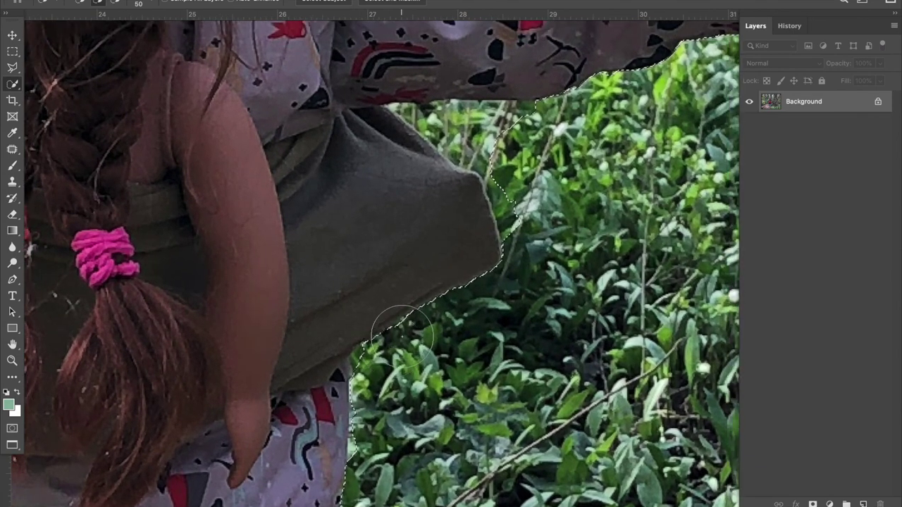
{"action": "key", "text": "bracketleft"}
{"action": "key", "text": "bracketleft"}
{"action": "key", "text": "bracketleft"}
{"action": "key", "text": "bracketleft"}
{"action": "key", "text": "bracketleft"}
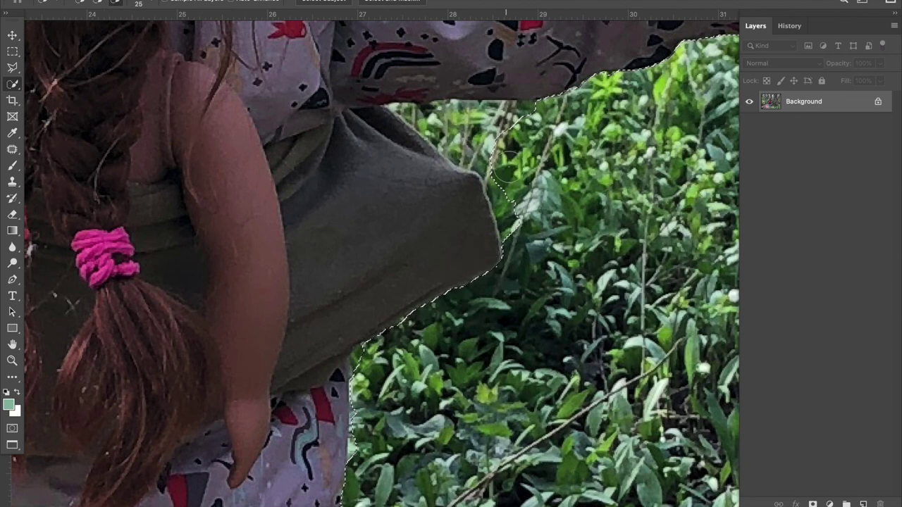
{"action": "mouse_move", "coordinate": [500, 109]}
{"action": "left_mouse_down"}
{"action": "mouse_move", "coordinate": [465, 113]}
{"action": "mouse_move", "coordinate": [444, 141]}
{"action": "mouse_move", "coordinate": [433, 113]}
{"action": "mouse_move", "coordinate": [443, 129]}
{"action": "mouse_move", "coordinate": [411, 122]}
{"action": "mouse_move", "coordinate": [421, 161]}
{"action": "mouse_move", "coordinate": [457, 189]}
{"action": "left_mouse_up"}
{"action": "mouse_move", "coordinate": [531, 110]}
{"action": "left_mouse_down"}
{"action": "mouse_move", "coordinate": [527, 125]}
{"action": "mouse_move", "coordinate": [517, 110]}
{"action": "left_mouse_up"}
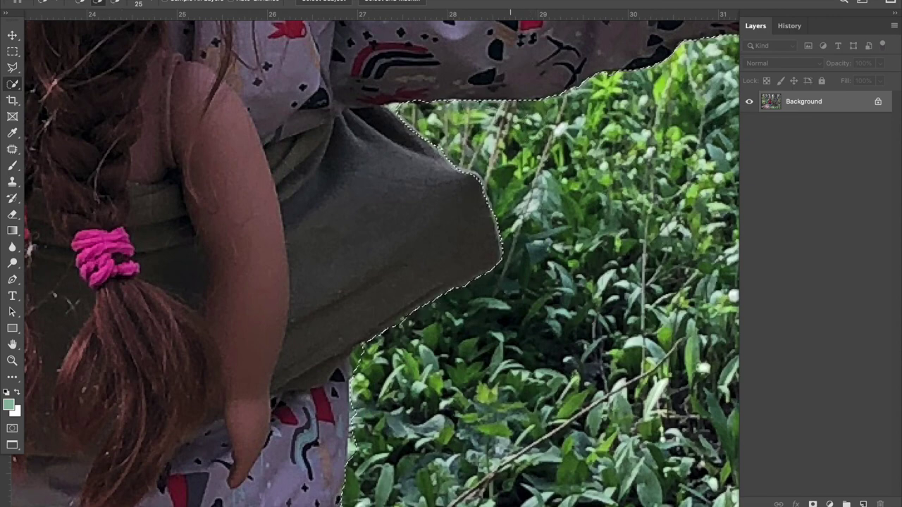
{"action": "left_click_drag", "start_coordinate": [511, 141], "coordinate": [602, 250]}
- Subtract the sky and tree background to the right of the hair's crown from the selection
{"action": "scroll", "coordinate": [375, 258], "scroll_direction": "up", "scroll_amount": 10}
{"action": "scroll", "coordinate": [375, 259], "scroll_direction": "left", "scroll_amount": 3}
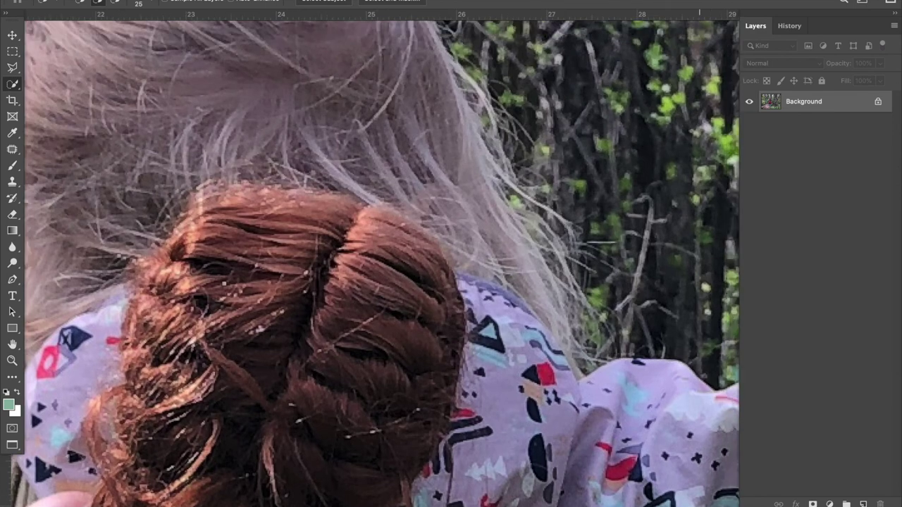
{"action": "scroll", "coordinate": [500, 237], "scroll_direction": "up", "scroll_amount": 2}
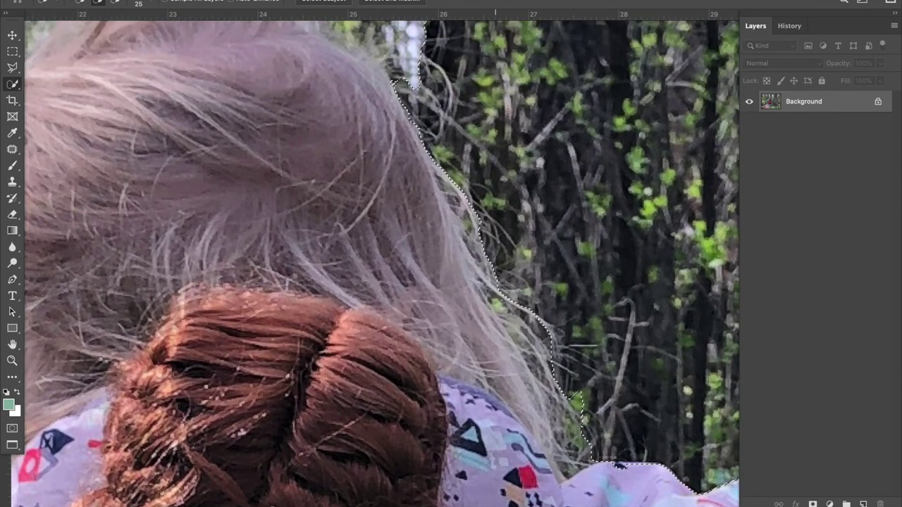
{"action": "scroll", "coordinate": [422, 159], "scroll_direction": "up", "scroll_amount": 6}
{"action": "scroll", "coordinate": [422, 159], "scroll_direction": "left", "scroll_amount": 3}
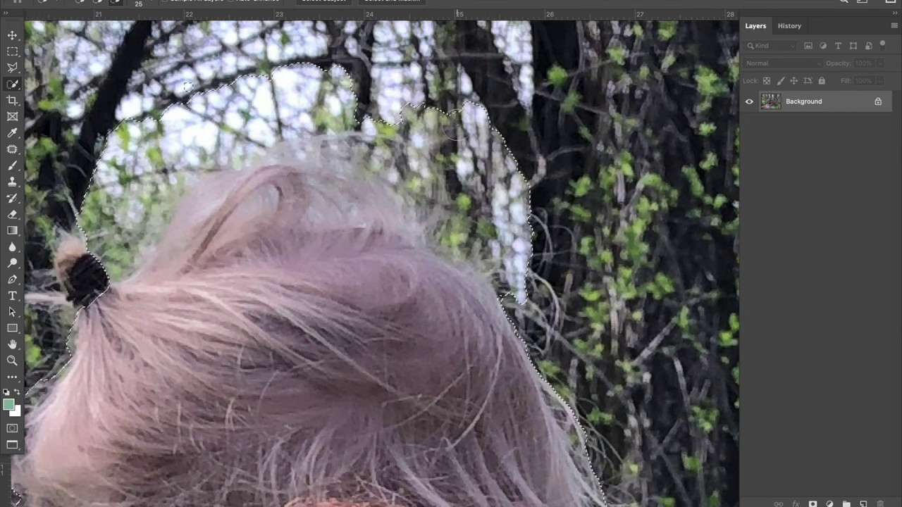
{"action": "mouse_move", "coordinate": [452, 108]}
{"action": "left_mouse_down"}
{"action": "mouse_move", "coordinate": [455, 134]}
{"action": "mouse_move", "coordinate": [493, 174]}
{"action": "mouse_move", "coordinate": [516, 235]}
{"action": "mouse_move", "coordinate": [466, 201]}
{"action": "mouse_move", "coordinate": [444, 144]}
{"action": "mouse_move", "coordinate": [390, 148]}
{"action": "left_mouse_up"}
{"action": "left_click", "coordinate": [528, 255]}
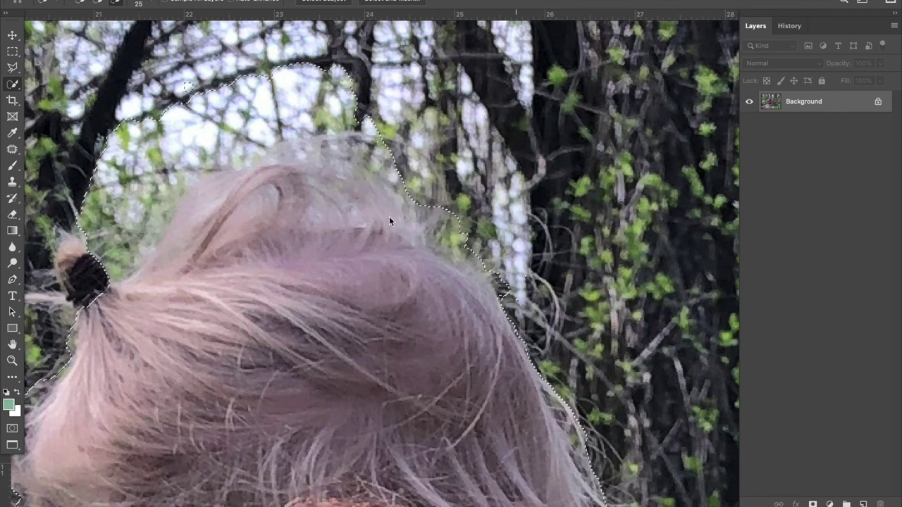
- Subtract the sky and leaves above the crown's left side, and add the dark hair tie to the selection
{"action": "scroll", "coordinate": [353, 220], "scroll_direction": "left", "scroll_amount": 2}
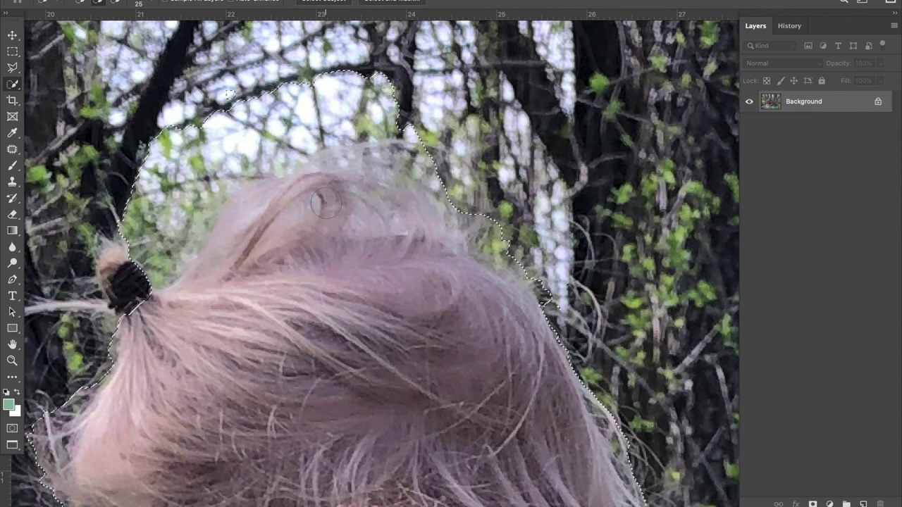
{"action": "mouse_move", "coordinate": [284, 95]}
{"action": "left_mouse_down"}
{"action": "mouse_move", "coordinate": [253, 109]}
{"action": "mouse_move", "coordinate": [174, 200]}
{"action": "mouse_move", "coordinate": [150, 180]}
{"action": "mouse_move", "coordinate": [158, 225]}
{"action": "left_mouse_up"}
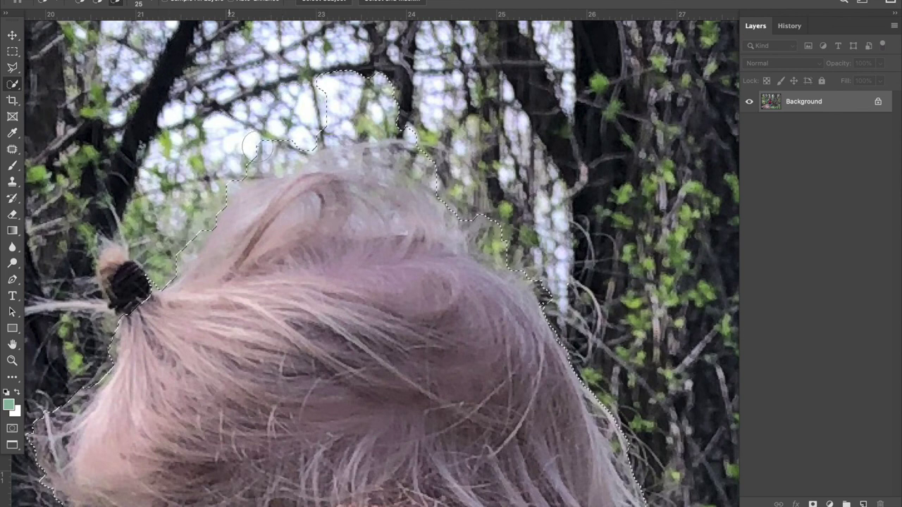
{"action": "mouse_move", "coordinate": [240, 146]}
{"action": "left_mouse_down"}
{"action": "mouse_move", "coordinate": [303, 135]}
{"action": "mouse_move", "coordinate": [355, 86]}
{"action": "mouse_move", "coordinate": [381, 109]}
{"action": "mouse_move", "coordinate": [345, 113]}
{"action": "mouse_move", "coordinate": [321, 134]}
{"action": "mouse_move", "coordinate": [394, 116]}
{"action": "mouse_move", "coordinate": [368, 153]}
{"action": "mouse_move", "coordinate": [355, 225]}
{"action": "mouse_move", "coordinate": [310, 225]}
{"action": "mouse_move", "coordinate": [251, 252]}
{"action": "mouse_move", "coordinate": [237, 243]}
{"action": "mouse_move", "coordinate": [260, 219]}
{"action": "mouse_move", "coordinate": [302, 210]}
{"action": "mouse_move", "coordinate": [356, 174]}
{"action": "left_mouse_up"}
{"action": "scroll", "coordinate": [357, 174], "scroll_direction": "left", "scroll_amount": 5}
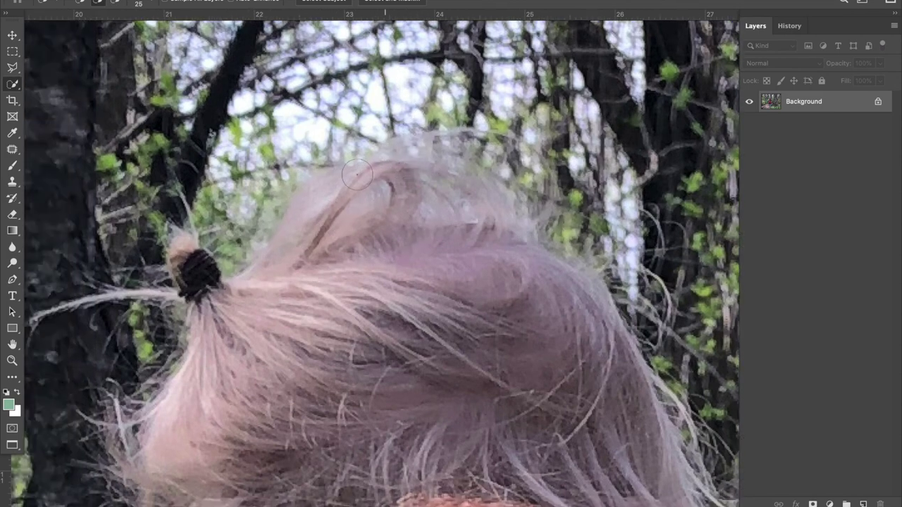
{"action": "scroll", "coordinate": [361, 174], "scroll_direction": "down", "scroll_amount": 3}
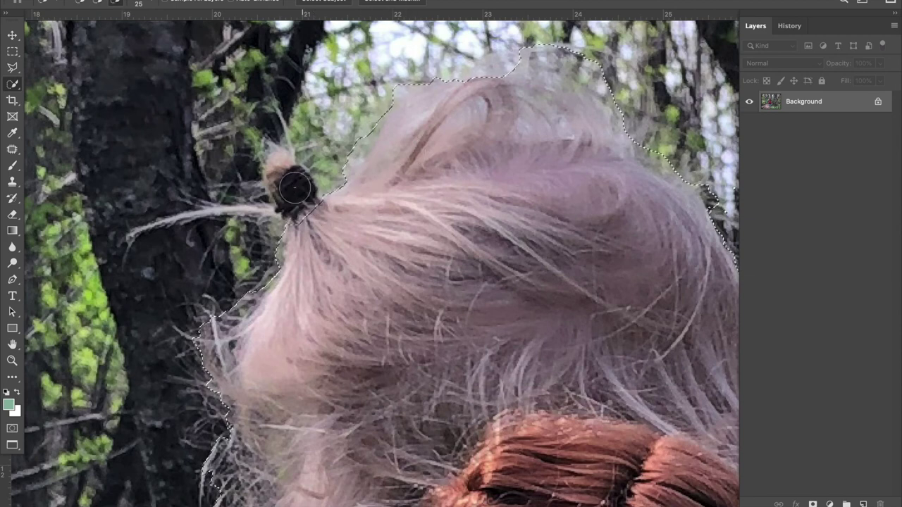
{"action": "mouse_move", "coordinate": [296, 187]}
{"action": "left_mouse_down"}
{"action": "mouse_move", "coordinate": [304, 207]}
{"action": "mouse_move", "coordinate": [212, 352]}
{"action": "mouse_move", "coordinate": [247, 300]}
{"action": "mouse_move", "coordinate": [249, 370]}
{"action": "mouse_move", "coordinate": [294, 371]}
{"action": "left_mouse_up"}
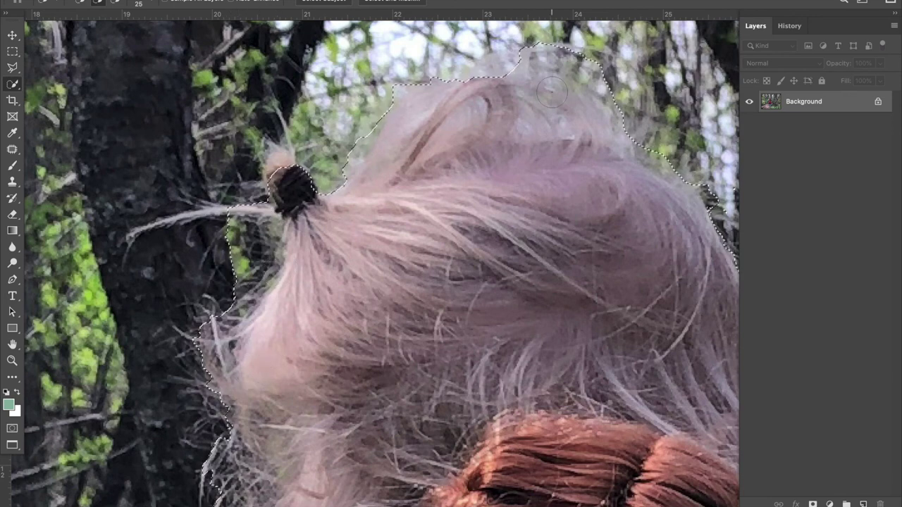
- Open Select and Mask, use the Overlay view, and set edge detection to a 2 px radius with Smart Radius on
{"action": "left_click", "coordinate": [380, 3]}
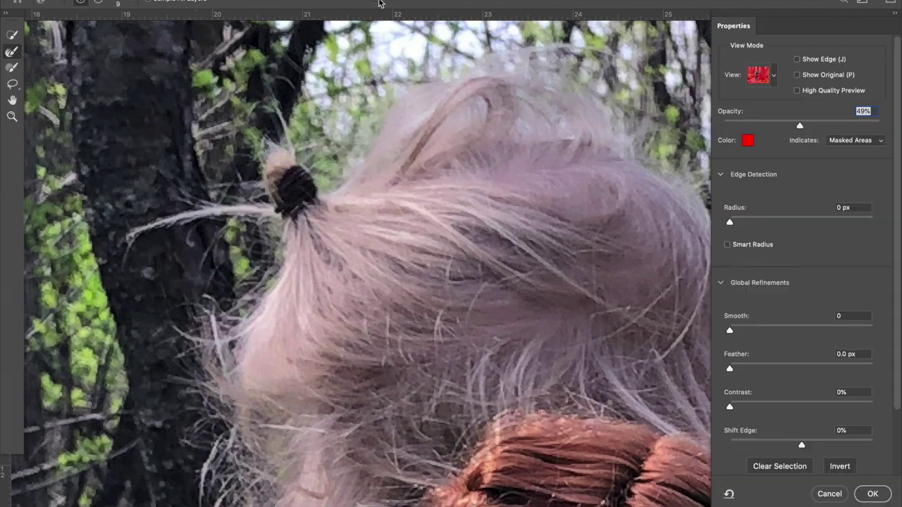
{"action": "left_click", "coordinate": [773, 76]}
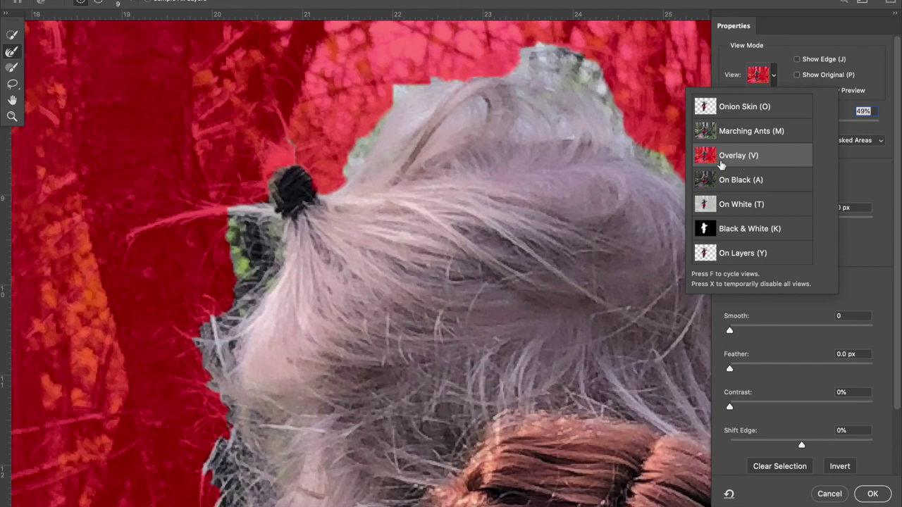
{"action": "left_click", "coordinate": [860, 232]}
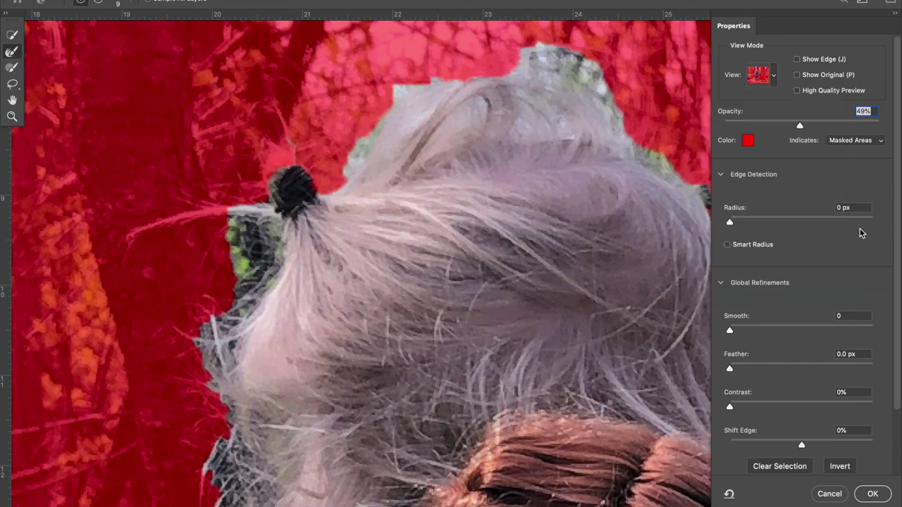
{"action": "left_click_drag", "start_coordinate": [732, 223], "coordinate": [741, 225]}
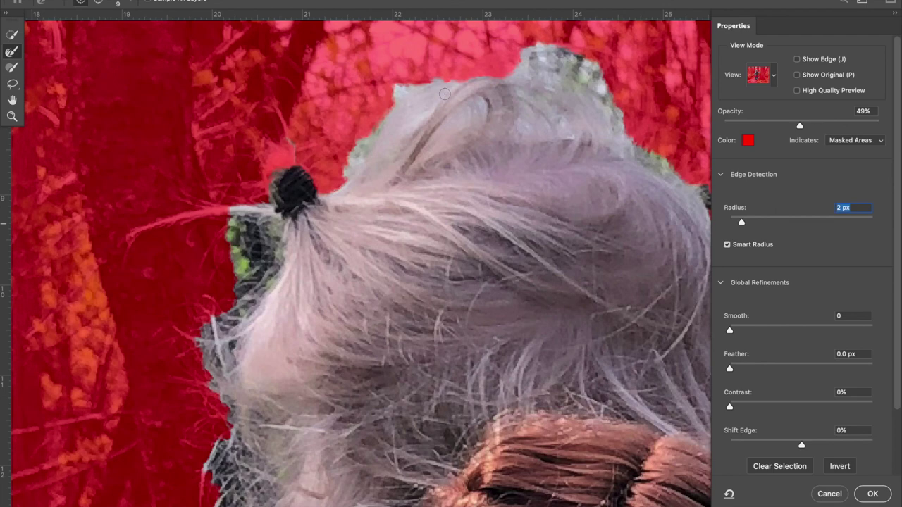
- Refine the loose strand sticking out from the hair tie with the Refine Edge Brush, varying its size between 45, 15 and 30
{"action": "key", "text": "bracketright"}
{"action": "key", "text": "bracketright"}
{"action": "key", "text": "bracketright"}
{"action": "key", "text": "bracketright"}
{"action": "key", "text": "bracketright"}
{"action": "key", "text": "bracketright"}
{"action": "key", "text": "bracketright"}
{"action": "key", "text": "bracketright"}
{"action": "key", "text": "bracketright"}
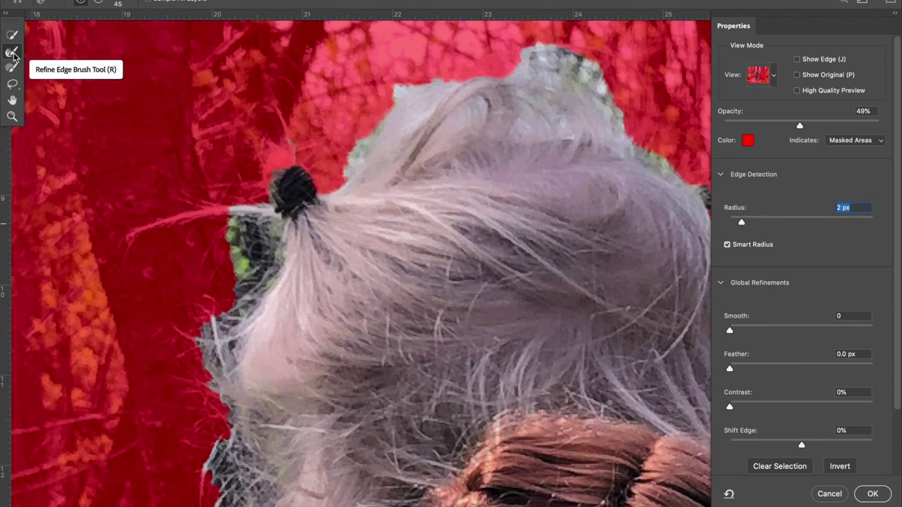
{"action": "left_click", "coordinate": [14, 55]}
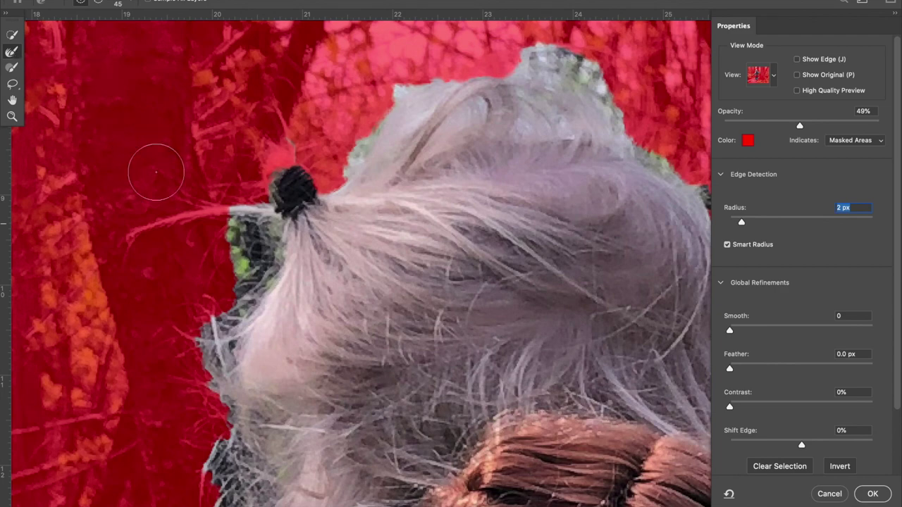
{"action": "left_click_drag", "start_coordinate": [235, 211], "coordinate": [199, 212]}
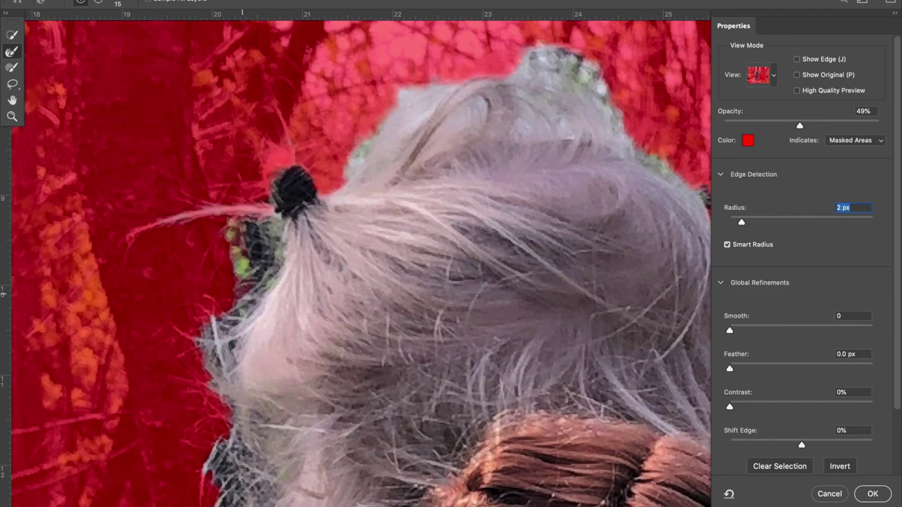
{"action": "left_click", "coordinate": [242, 293]}
{"action": "key", "text": "bracketright"}
{"action": "key", "text": "bracketright"}
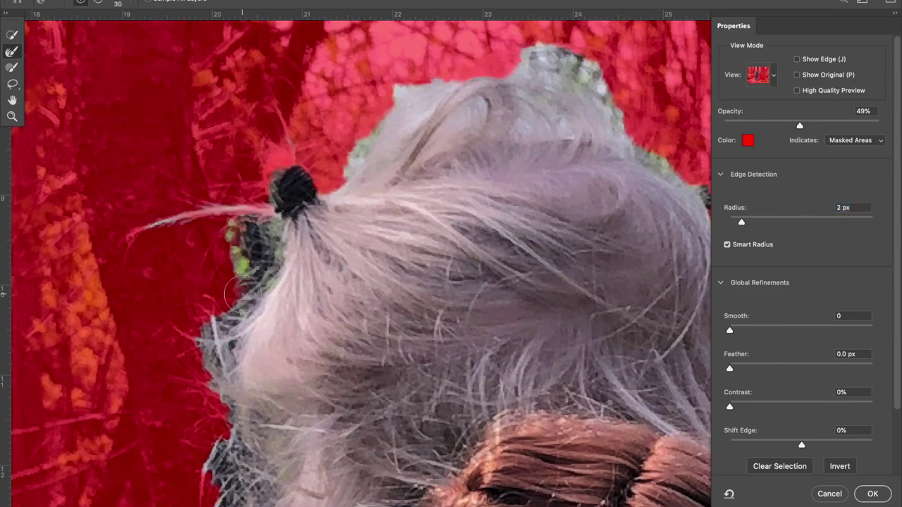
{"action": "left_click_drag", "start_coordinate": [165, 228], "coordinate": [136, 231]}
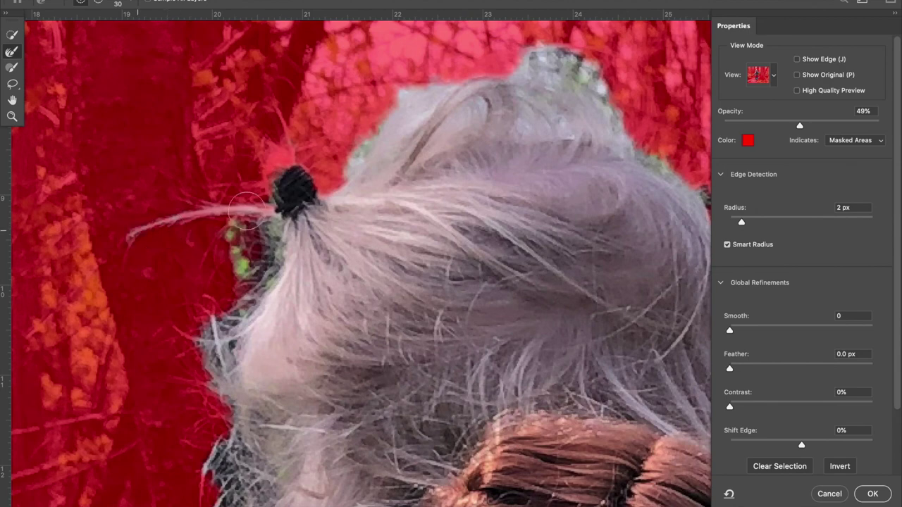
- Refine the edge around the hair tie, across the crown and down the flyaway hairs on the head's left side
{"action": "mouse_move", "coordinate": [248, 210]}
{"action": "left_mouse_down"}
{"action": "mouse_move", "coordinate": [248, 156]}
{"action": "mouse_move", "coordinate": [231, 182]}
{"action": "mouse_move", "coordinate": [219, 183]}
{"action": "mouse_move", "coordinate": [229, 158]}
{"action": "mouse_move", "coordinate": [262, 136]}
{"action": "mouse_move", "coordinate": [293, 179]}
{"action": "mouse_move", "coordinate": [358, 199]}
{"action": "mouse_move", "coordinate": [330, 190]}
{"action": "mouse_move", "coordinate": [392, 118]}
{"action": "mouse_move", "coordinate": [432, 88]}
{"action": "mouse_move", "coordinate": [412, 113]}
{"action": "mouse_move", "coordinate": [476, 103]}
{"action": "mouse_move", "coordinate": [467, 107]}
{"action": "mouse_move", "coordinate": [536, 125]}
{"action": "mouse_move", "coordinate": [566, 104]}
{"action": "mouse_move", "coordinate": [552, 77]}
{"action": "mouse_move", "coordinate": [531, 67]}
{"action": "mouse_move", "coordinate": [552, 59]}
{"action": "mouse_move", "coordinate": [620, 125]}
{"action": "left_mouse_up"}
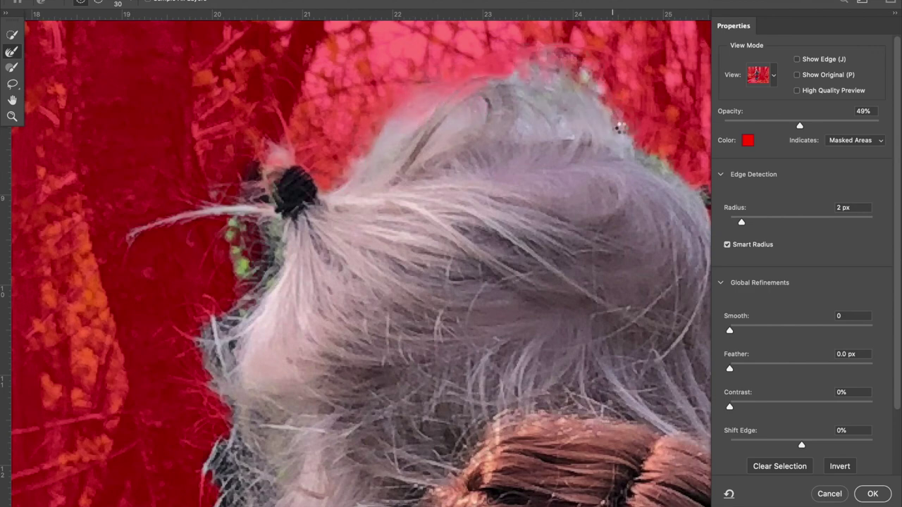
{"action": "scroll", "coordinate": [226, 192], "scroll_direction": "down", "scroll_amount": 3}
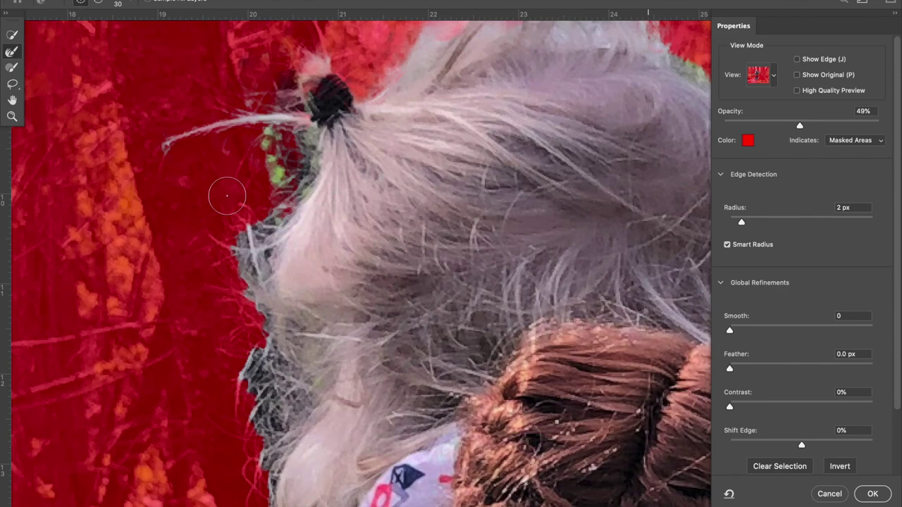
{"action": "mouse_move", "coordinate": [260, 206]}
{"action": "left_mouse_down"}
{"action": "mouse_move", "coordinate": [247, 273]}
{"action": "mouse_move", "coordinate": [254, 395]}
{"action": "mouse_move", "coordinate": [275, 421]}
{"action": "mouse_move", "coordinate": [263, 475]}
{"action": "mouse_move", "coordinate": [277, 349]}
{"action": "left_mouse_up"}
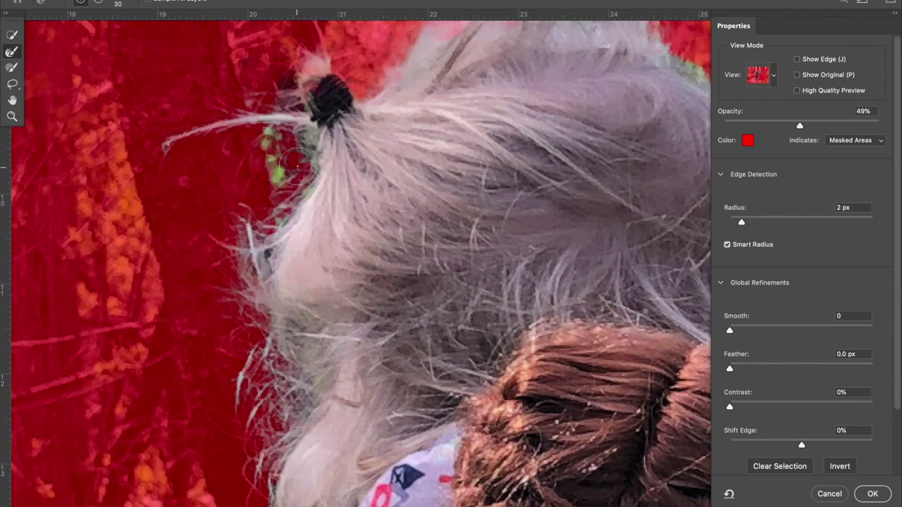
{"action": "scroll", "coordinate": [295, 204], "scroll_direction": "down", "scroll_amount": 3}
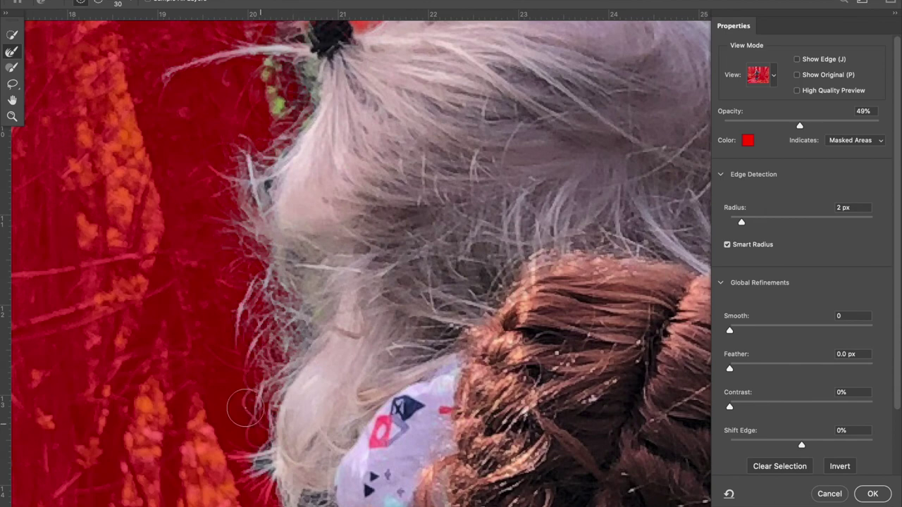
{"action": "scroll", "coordinate": [296, 419], "scroll_direction": "down", "scroll_amount": 3}
{"action": "scroll", "coordinate": [295, 420], "scroll_direction": "down", "scroll_amount": 1}
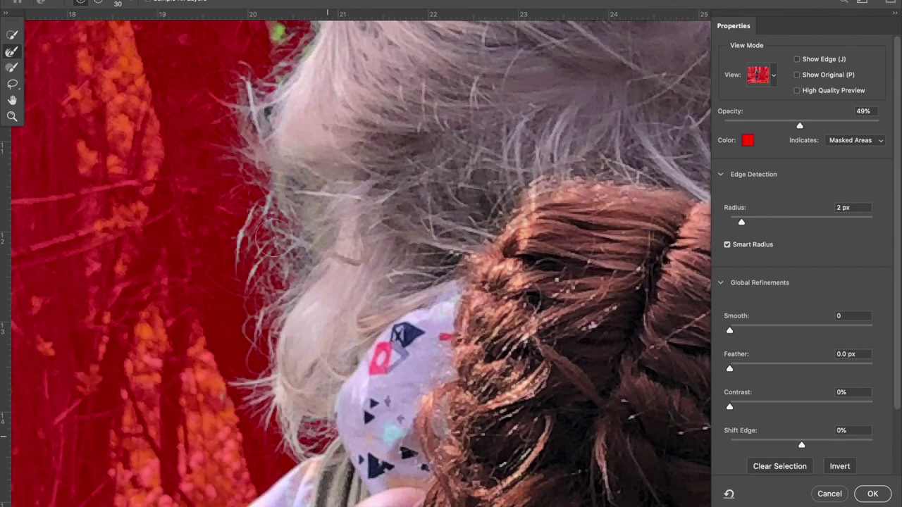
- Examine the refined hair strands at pixel level and along the left side and crown of the head
{"action": "key", "text": "super+plus"}
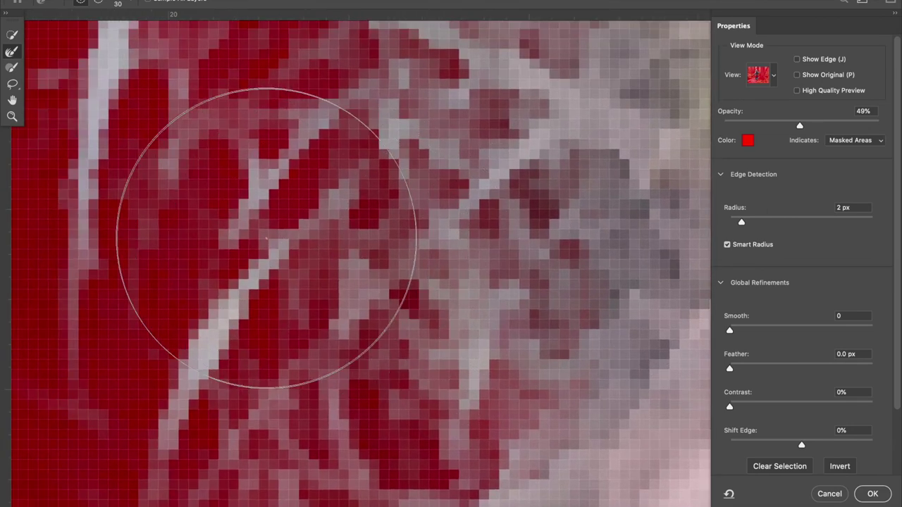
{"action": "scroll", "coordinate": [266, 238], "scroll_direction": "left", "scroll_amount": 1}
{"action": "key", "text": "super+minus"}
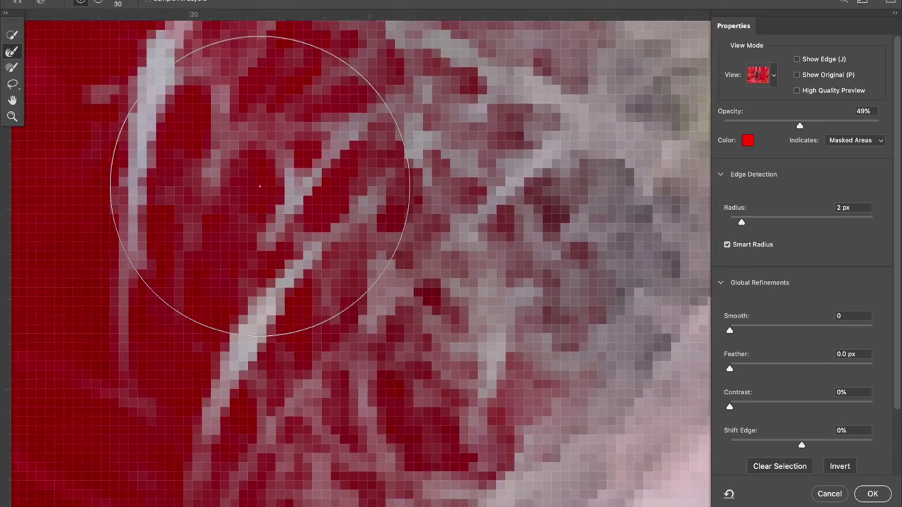
{"action": "scroll", "coordinate": [260, 186], "scroll_direction": "down", "scroll_amount": 8}
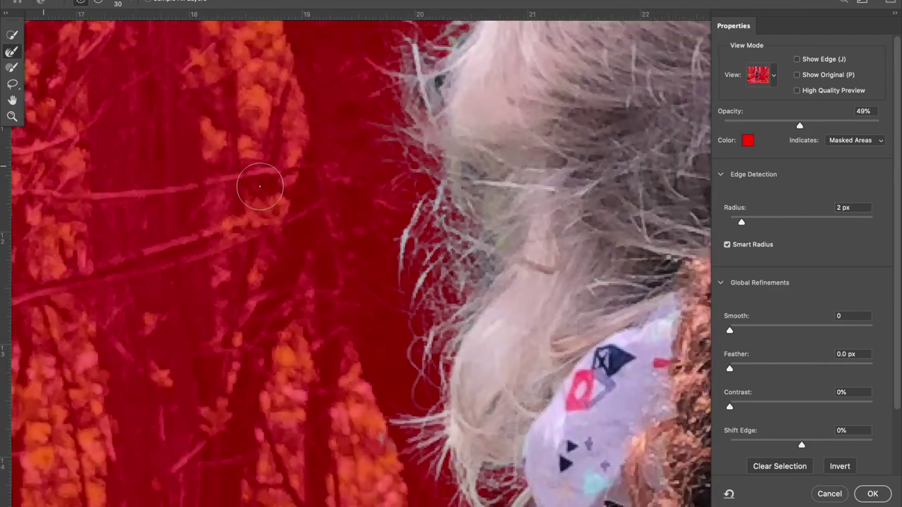
{"action": "scroll", "coordinate": [501, 146], "scroll_direction": "right", "scroll_amount": 5}
{"action": "scroll", "coordinate": [501, 145], "scroll_direction": "up", "scroll_amount": 3}
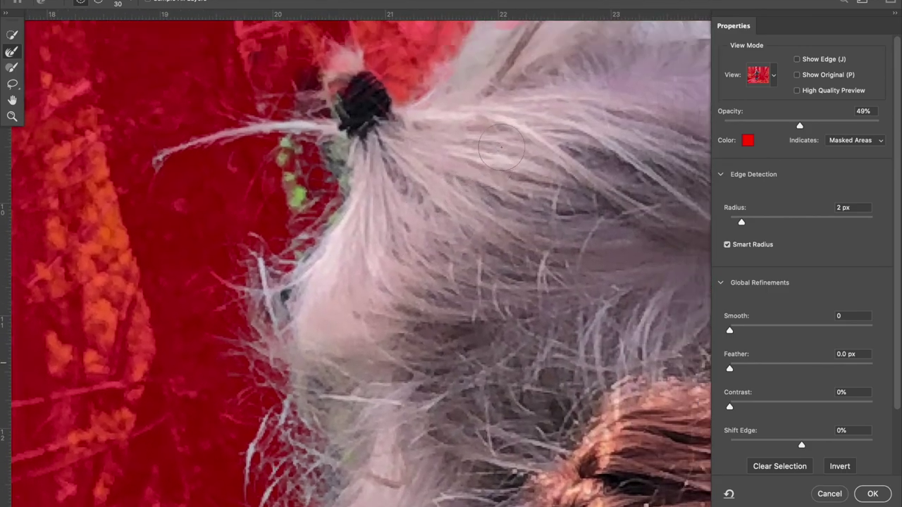
{"action": "scroll", "coordinate": [500, 146], "scroll_direction": "right", "scroll_amount": 4}
{"action": "scroll", "coordinate": [501, 145], "scroll_direction": "up", "scroll_amount": 3}
{"action": "scroll", "coordinate": [501, 145], "scroll_direction": "down", "scroll_amount": 2}
{"action": "scroll", "coordinate": [501, 146], "scroll_direction": "right", "scroll_amount": 5}
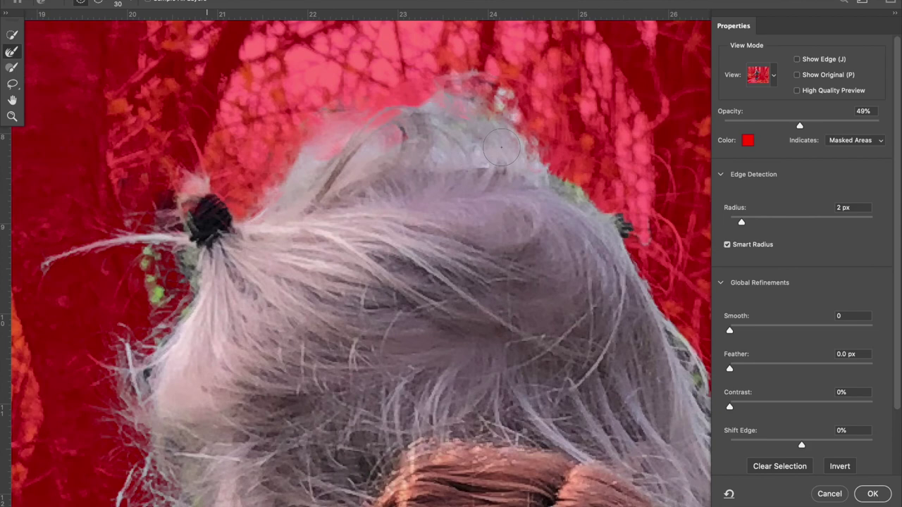
- Refine the hair edge along the right side of the crown, including the loose curl, using brush size 30
{"action": "mouse_move", "coordinate": [498, 104]}
{"action": "left_mouse_down"}
{"action": "mouse_move", "coordinate": [627, 246]}
{"action": "mouse_move", "coordinate": [653, 261]}
{"action": "mouse_move", "coordinate": [672, 227]}
{"action": "left_mouse_up"}
{"action": "scroll", "coordinate": [672, 232], "scroll_direction": "right", "scroll_amount": 6}
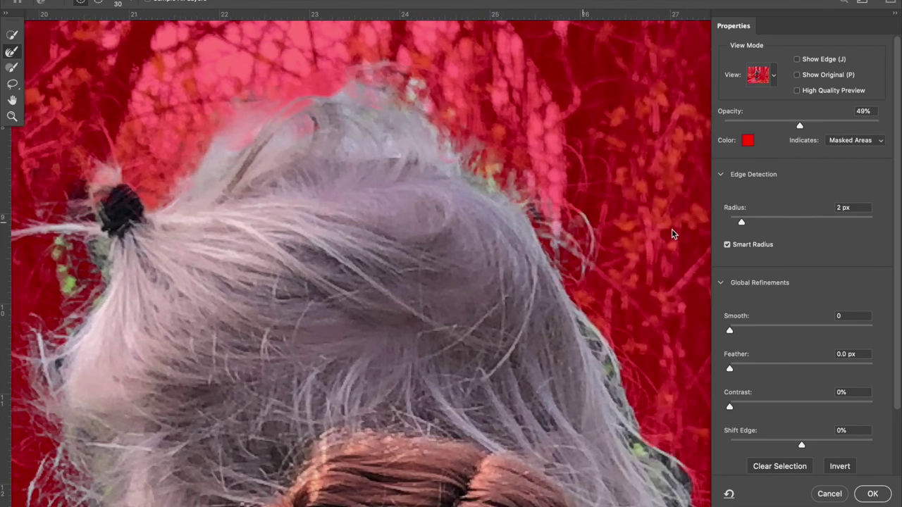
{"action": "mouse_move", "coordinate": [527, 198]}
{"action": "left_mouse_down"}
{"action": "mouse_move", "coordinate": [497, 200]}
{"action": "mouse_move", "coordinate": [533, 171]}
{"action": "left_mouse_up"}
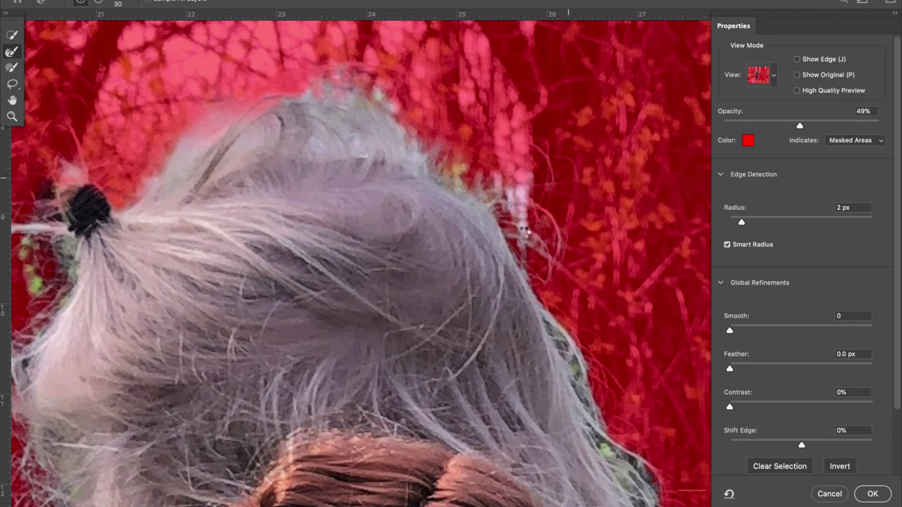
- Refine the long hair edge down the head's right side to the shoulder, and check the whole child in the overlay
{"action": "scroll", "coordinate": [525, 231], "scroll_direction": "down", "scroll_amount": 5}
{"action": "scroll", "coordinate": [525, 231], "scroll_direction": "right", "scroll_amount": 5}
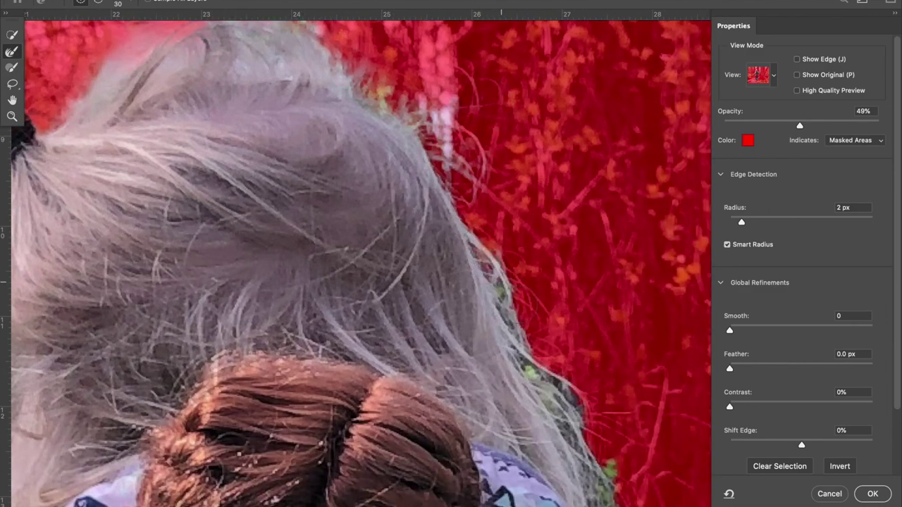
{"action": "left_click_drag", "start_coordinate": [501, 282], "coordinate": [575, 409]}
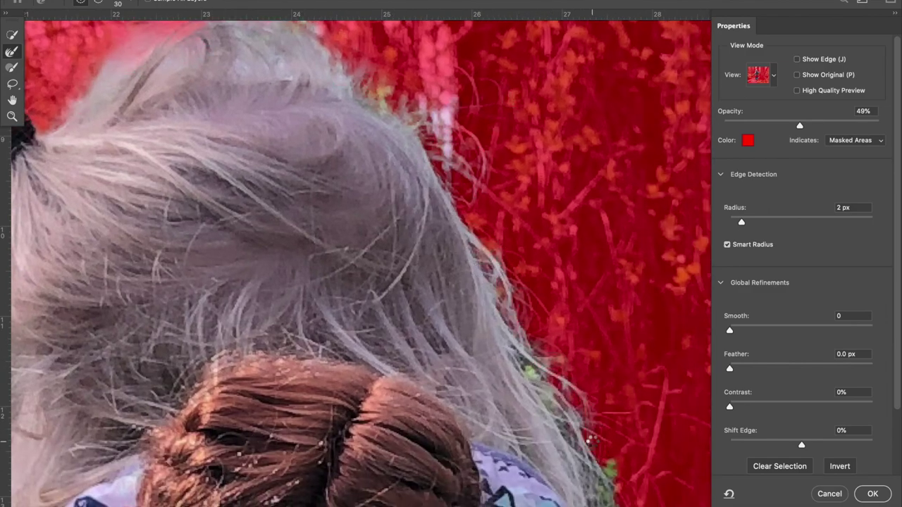
{"action": "scroll", "coordinate": [590, 438], "scroll_direction": "down", "scroll_amount": 5}
{"action": "scroll", "coordinate": [591, 438], "scroll_direction": "right", "scroll_amount": 2}
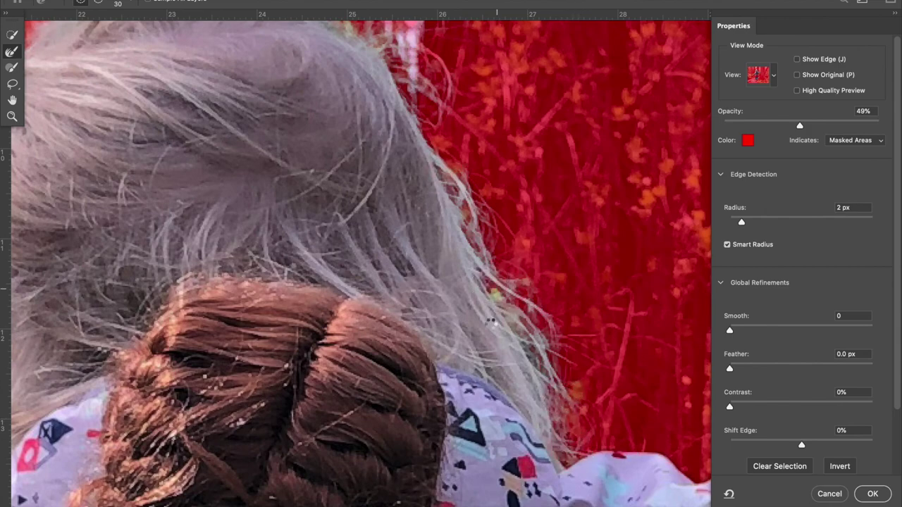
{"action": "key", "text": "super+minus"}
{"action": "key", "text": "super+minus"}
{"action": "key", "text": "super+minus"}
{"action": "key", "text": "super+minus"}
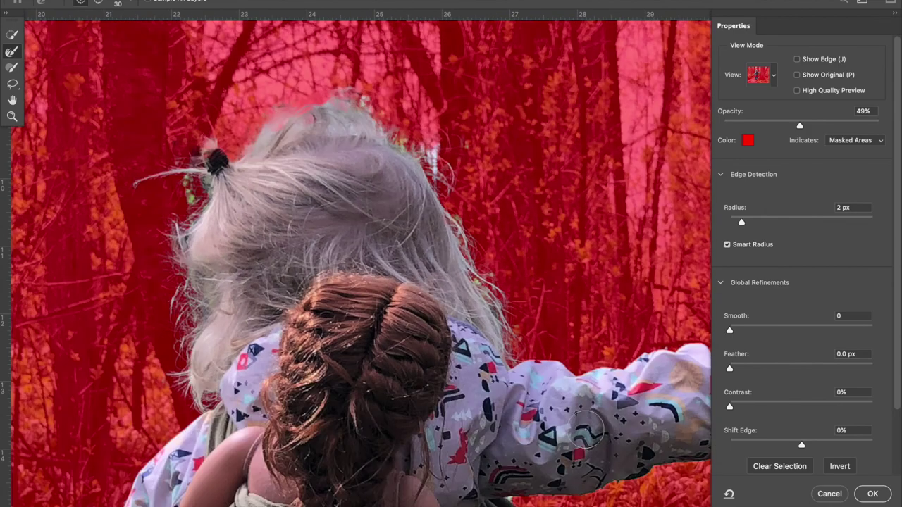
{"action": "scroll", "coordinate": [537, 421], "scroll_direction": "down", "scroll_amount": 4}
{"action": "scroll", "coordinate": [537, 421], "scroll_direction": "down", "scroll_amount": 3}
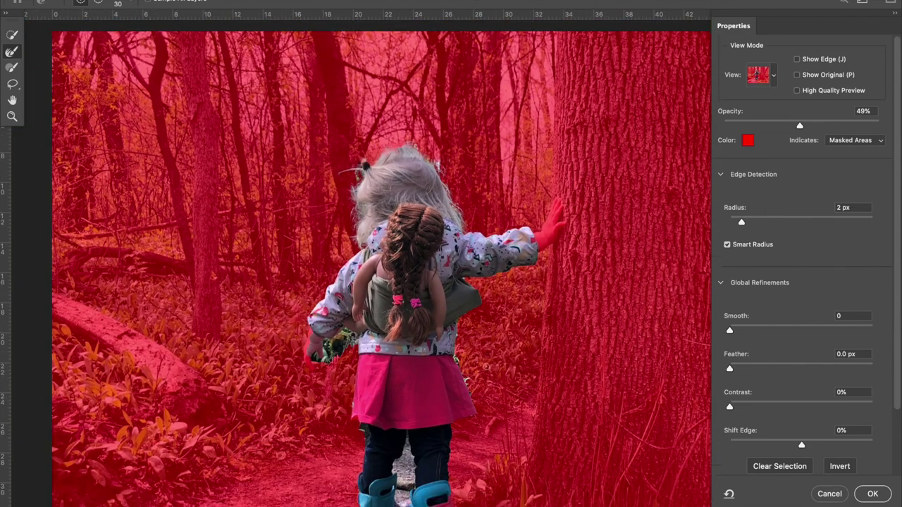
- Accept the Select and Mask refinement and convert the selection into a layer mask isolating the child
{"action": "scroll", "coordinate": [426, 410], "scroll_direction": "down", "scroll_amount": 4}
{"action": "scroll", "coordinate": [427, 411], "scroll_direction": "right", "scroll_amount": 2}
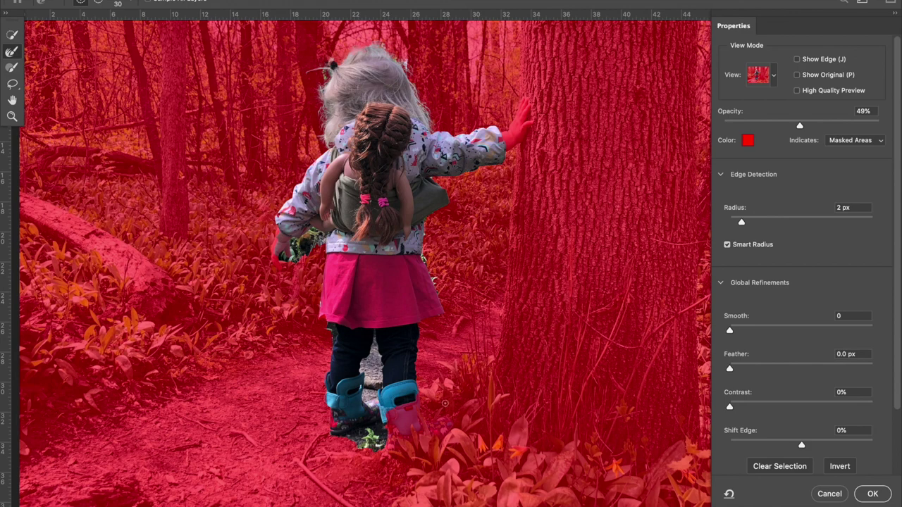
{"action": "left_click", "coordinate": [869, 493]}
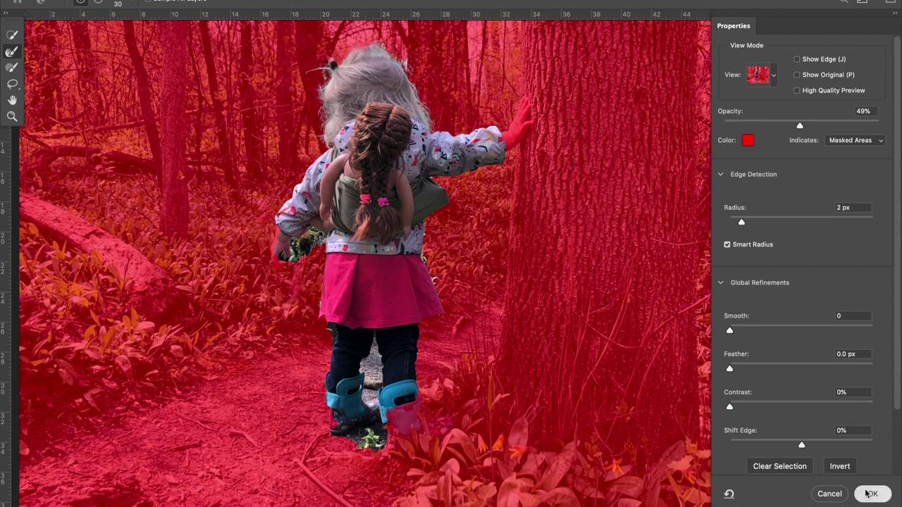
{"action": "key", "text": "super+minus"}
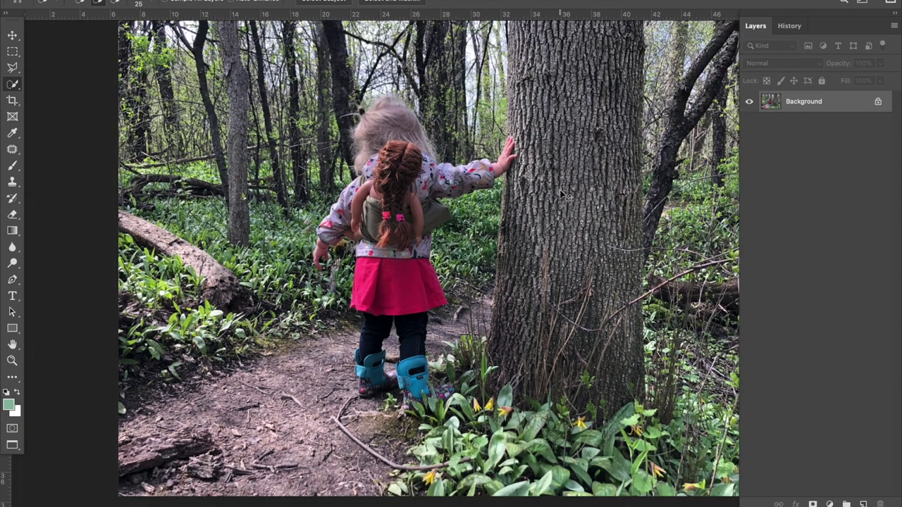
{"action": "scroll", "coordinate": [560, 282], "scroll_direction": "up", "scroll_amount": 2}
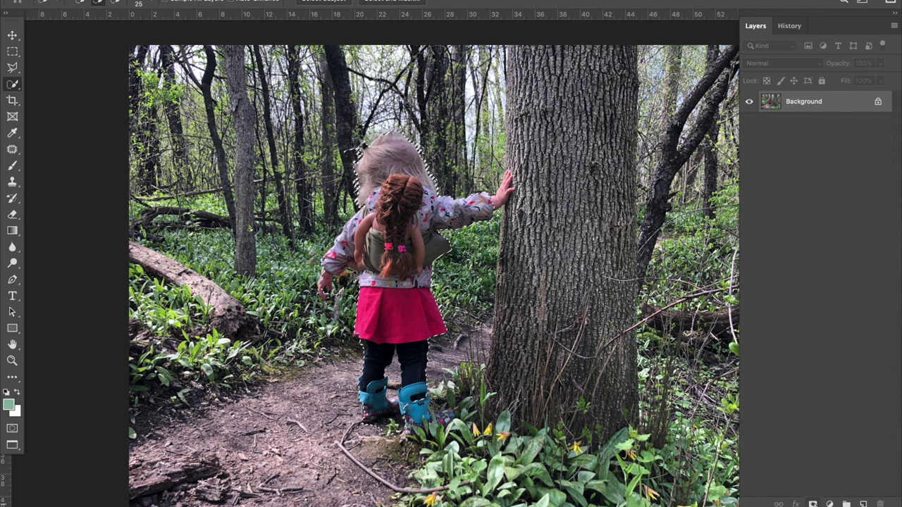
{"action": "left_click", "coordinate": [813, 504]}
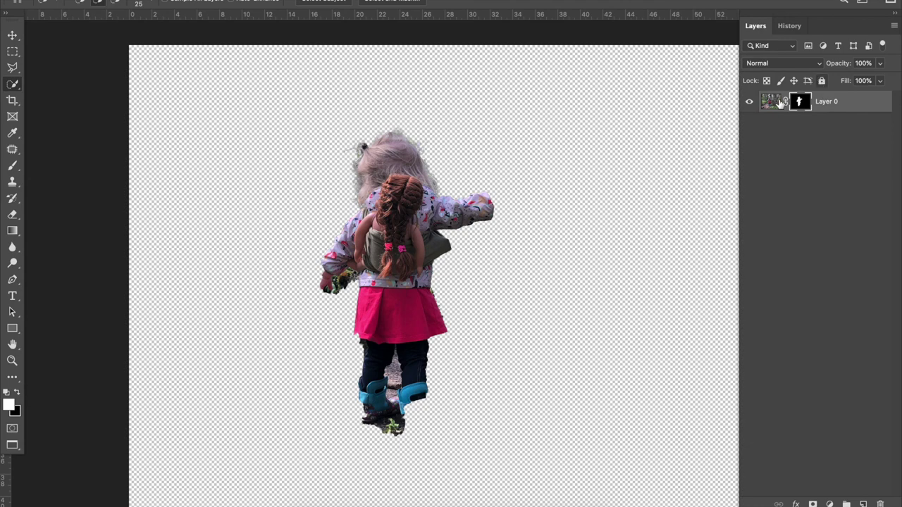
- Check the child's cutout by hiding and showing Layer 0 and toggling the red mask overlay
{"action": "left_click", "coordinate": [749, 102]}
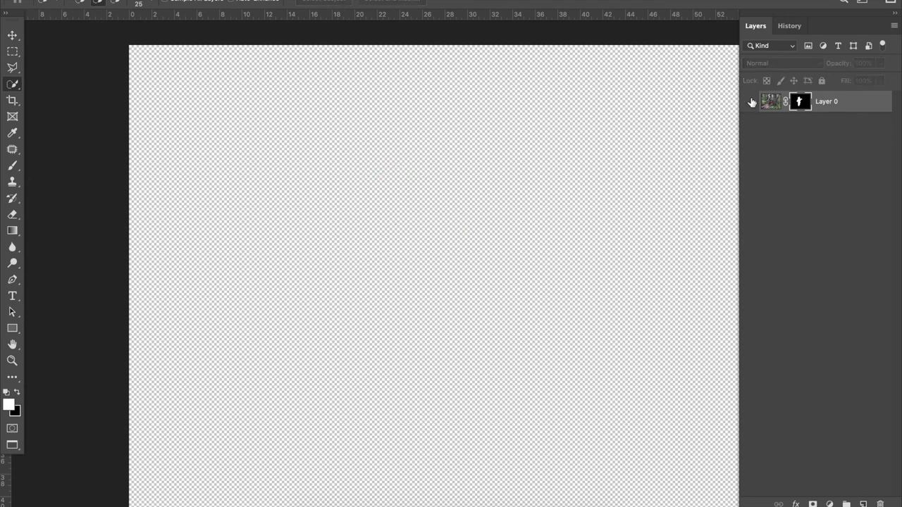
{"action": "left_click", "coordinate": [749, 102]}
{"action": "left_click", "coordinate": [797, 103], "text": "alt+shift"}
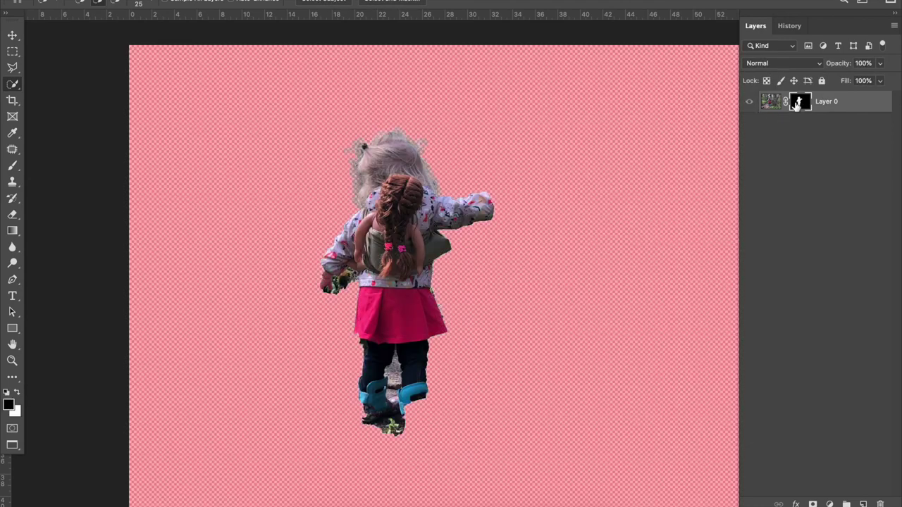
{"action": "left_click", "coordinate": [797, 103], "text": "alt+shift"}
{"action": "left_click", "coordinate": [797, 104], "text": "alt+shift"}
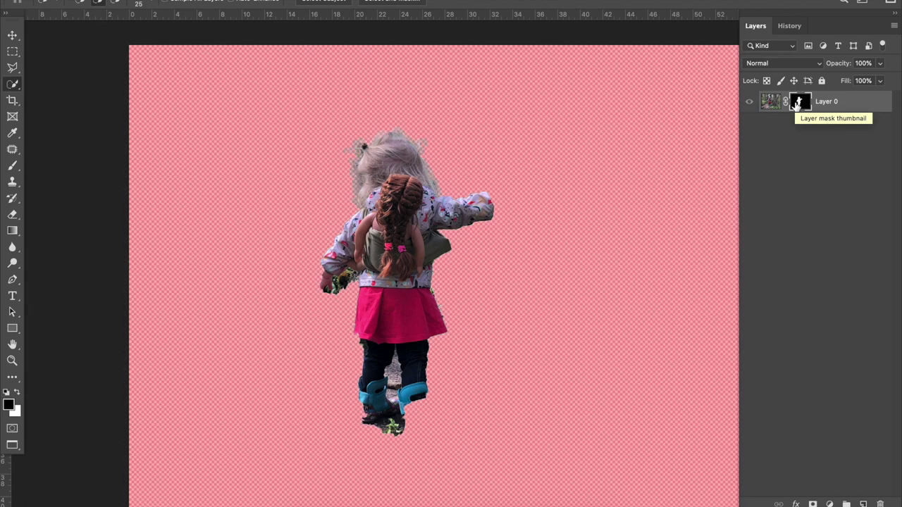
{"action": "left_click", "coordinate": [796, 103], "text": "alt+shift"}
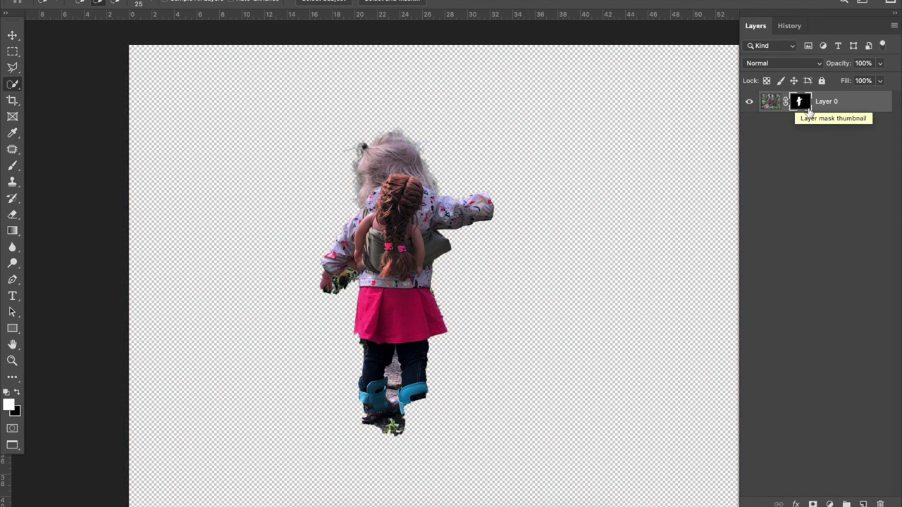
- Disable Layer 0's mask to compare with the original photo, and enable it again
{"action": "left_click", "coordinate": [799, 103], "text": "alt+shift"}
{"action": "left_click", "coordinate": [799, 103], "text": "alt+shift"}
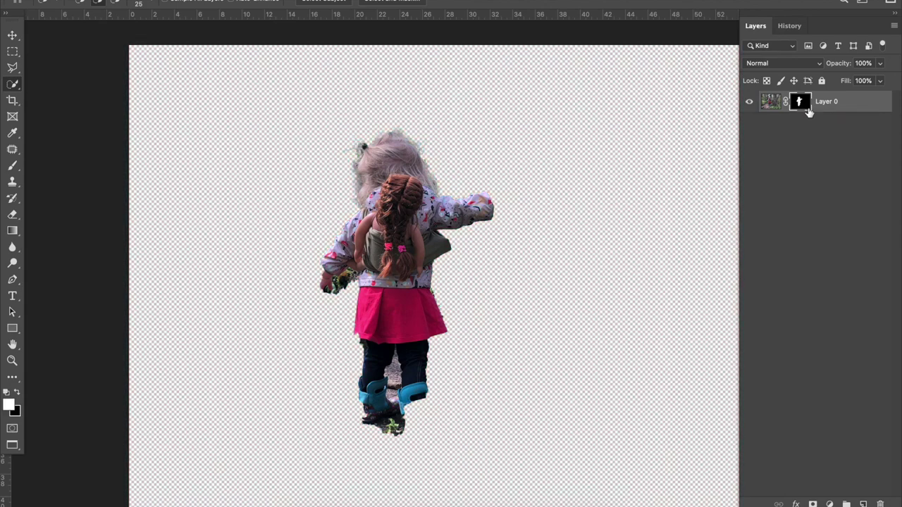
{"action": "right_click", "coordinate": [799, 102]}
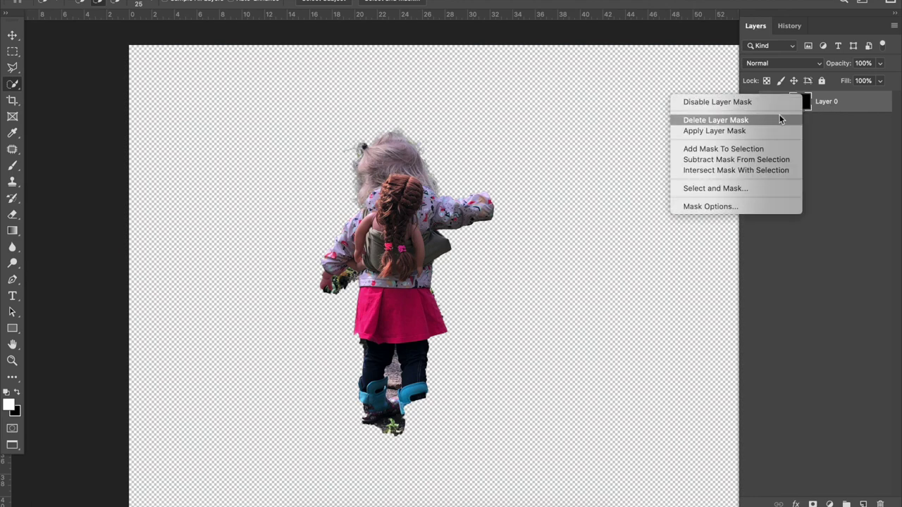
{"action": "left_click", "coordinate": [773, 103]}
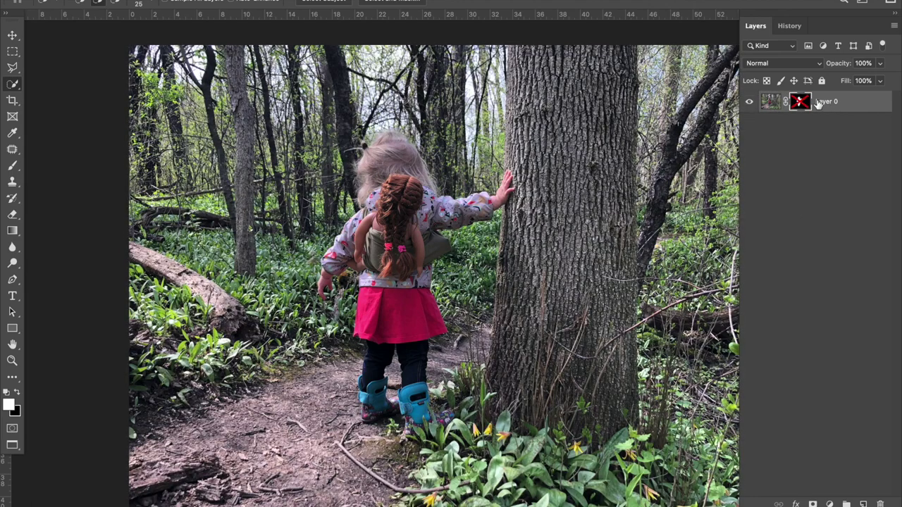
{"action": "left_click", "coordinate": [799, 102], "text": "shift"}
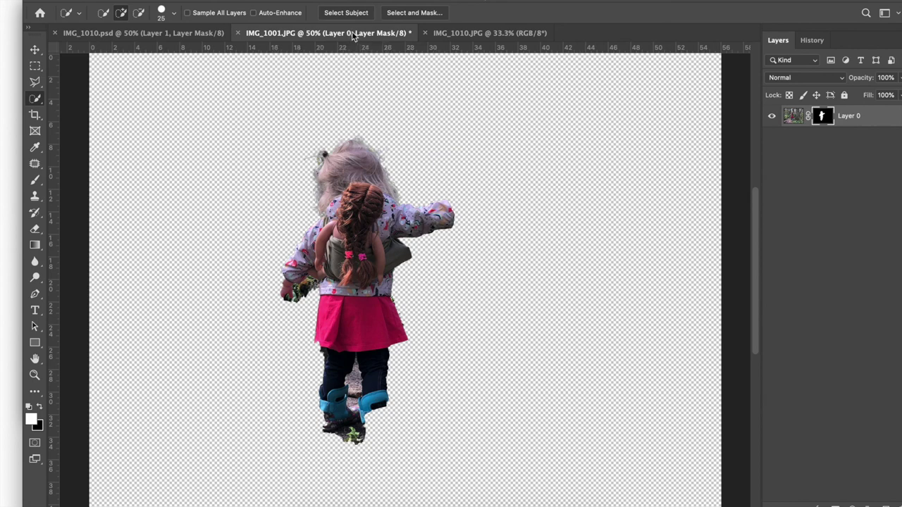
- Float the IMG_1001.JPG document and move its masked child layer into IMG_1010.JPG over the hand photo
{"action": "left_click_drag", "start_coordinate": [354, 37], "coordinate": [382, 171]}
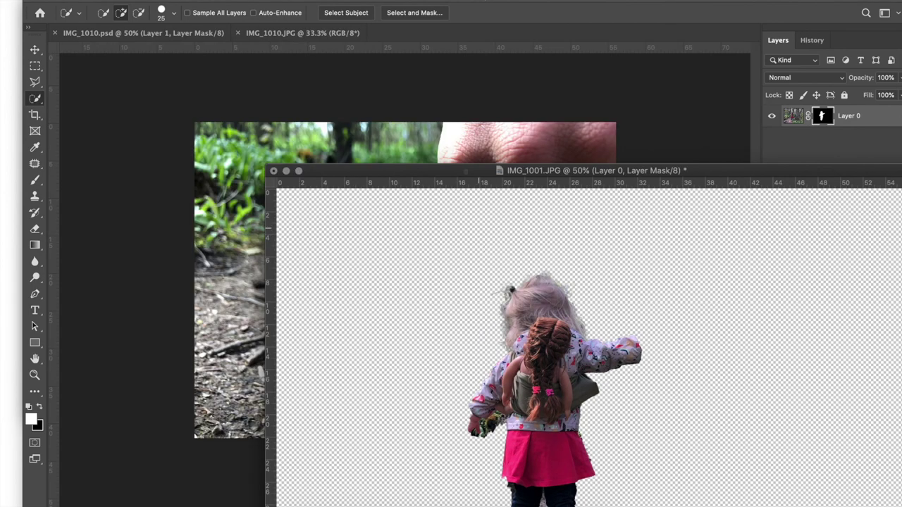
{"action": "key", "text": "v"}
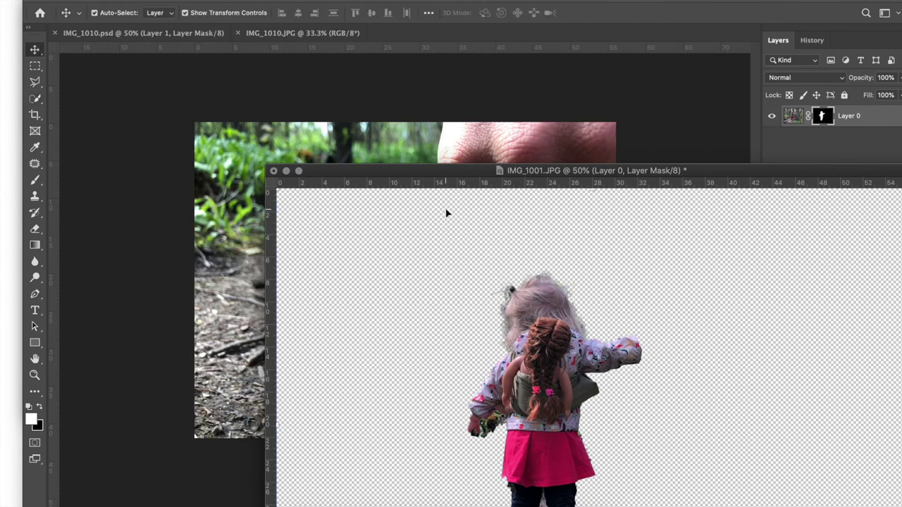
{"action": "left_click_drag", "start_coordinate": [446, 210], "coordinate": [418, 156]}
{"action": "left_click_drag", "start_coordinate": [438, 202], "coordinate": [386, 283]}
- Compare the composite with the child layer hidden and with its layer mask disabled, restoring both
{"action": "left_click", "coordinate": [771, 116]}
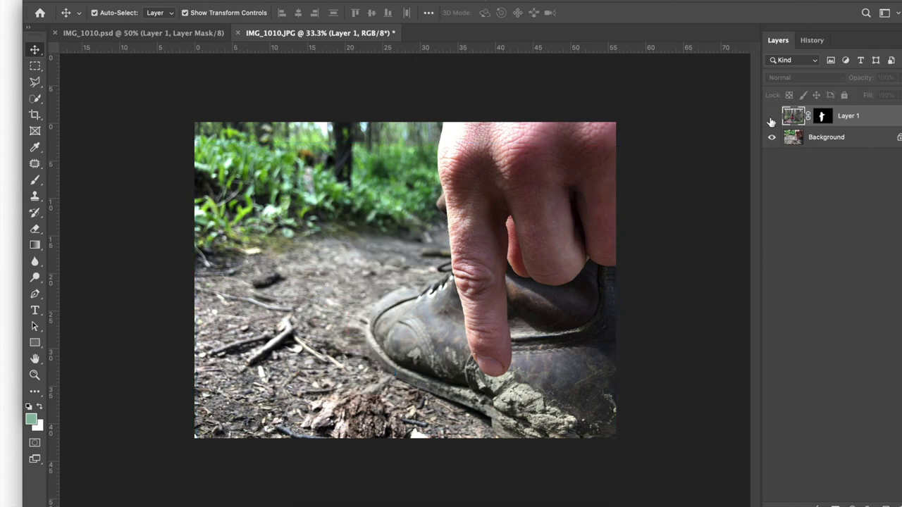
{"action": "left_click", "coordinate": [772, 116]}
{"action": "right_click", "coordinate": [826, 123]}
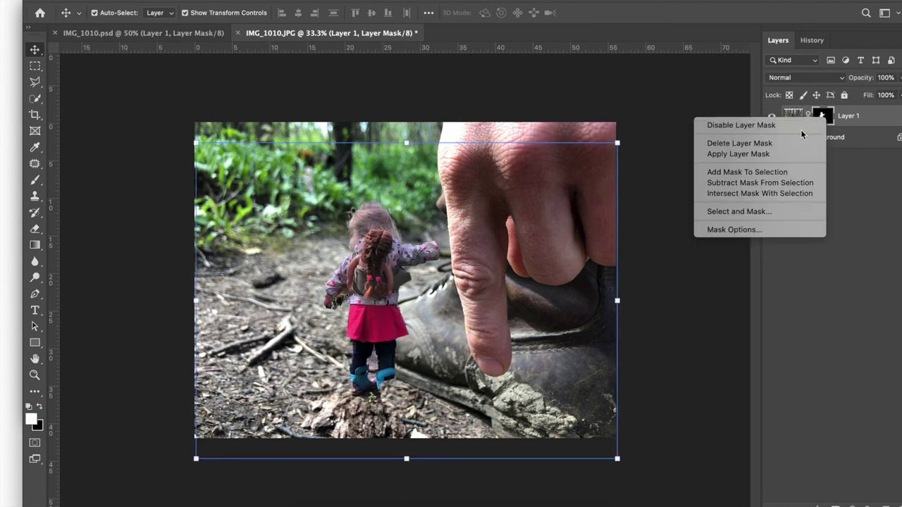
{"action": "left_click", "coordinate": [741, 125]}
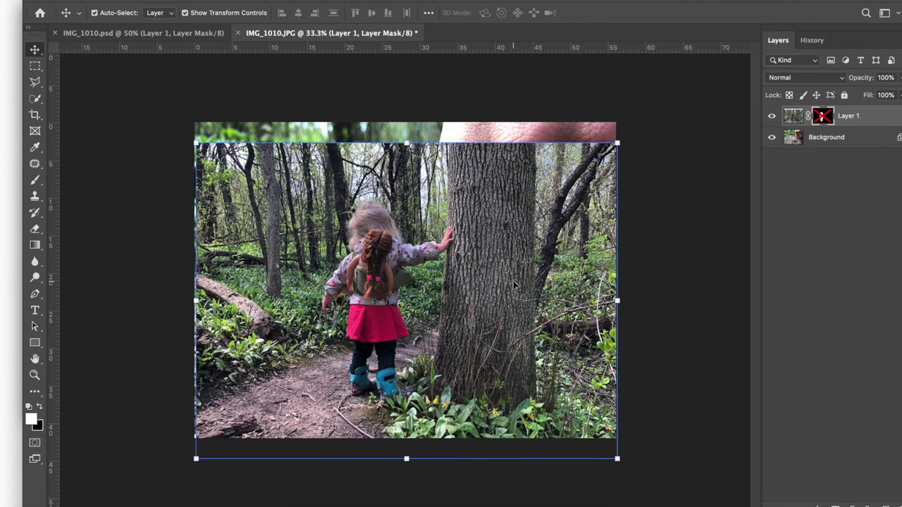
{"action": "left_click", "coordinate": [820, 121], "text": "shift"}
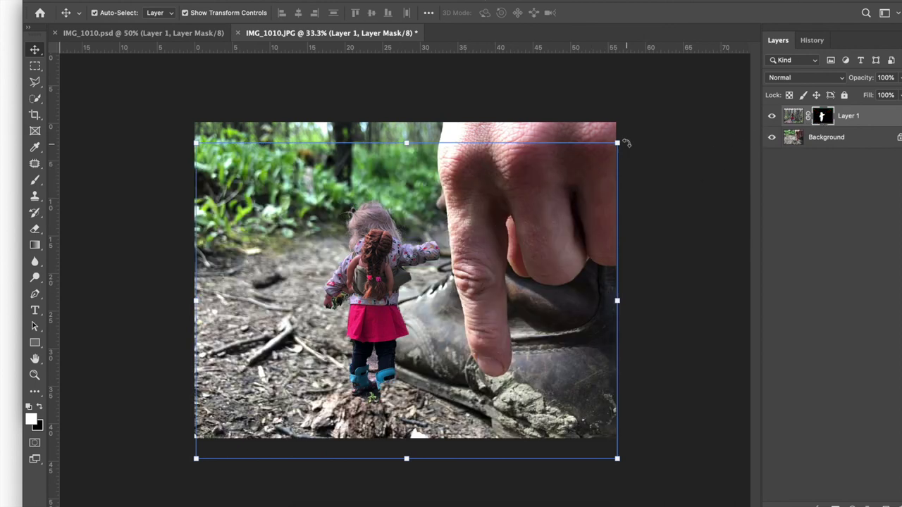
- Scale the child layer to 84.65% width and 81.45% height, rotate it -3.79°, and place it touching the giant finger
{"action": "left_click_drag", "start_coordinate": [618, 143], "coordinate": [552, 201]}
{"action": "left_click_drag", "start_coordinate": [356, 316], "coordinate": [425, 334]}
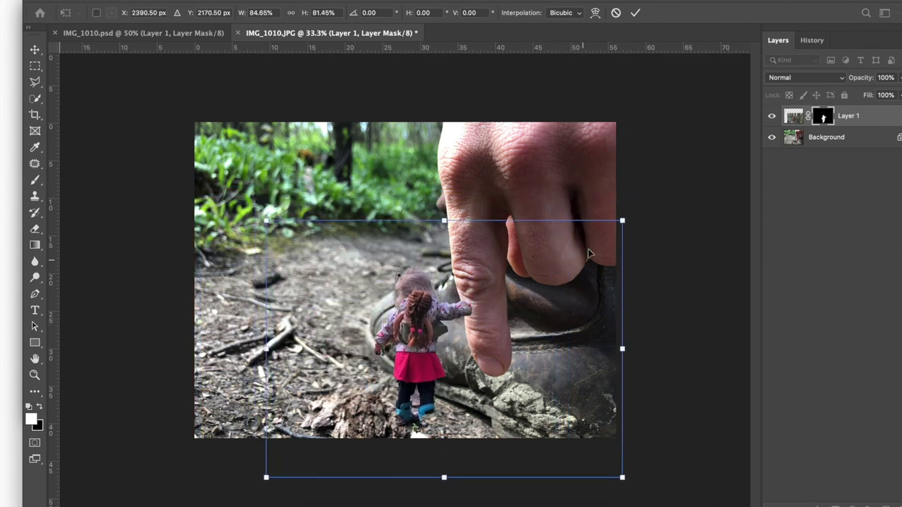
{"action": "left_click_drag", "start_coordinate": [642, 214], "coordinate": [636, 203]}
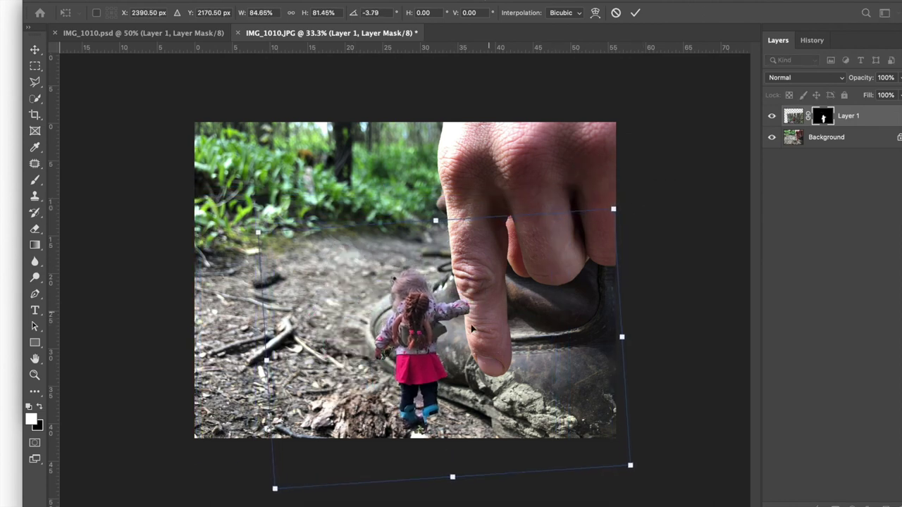
{"action": "mouse_move", "coordinate": [422, 352]}
{"action": "left_mouse_down"}
{"action": "mouse_move", "coordinate": [416, 348]}
{"action": "mouse_move", "coordinate": [416, 361]}
{"action": "left_mouse_up"}
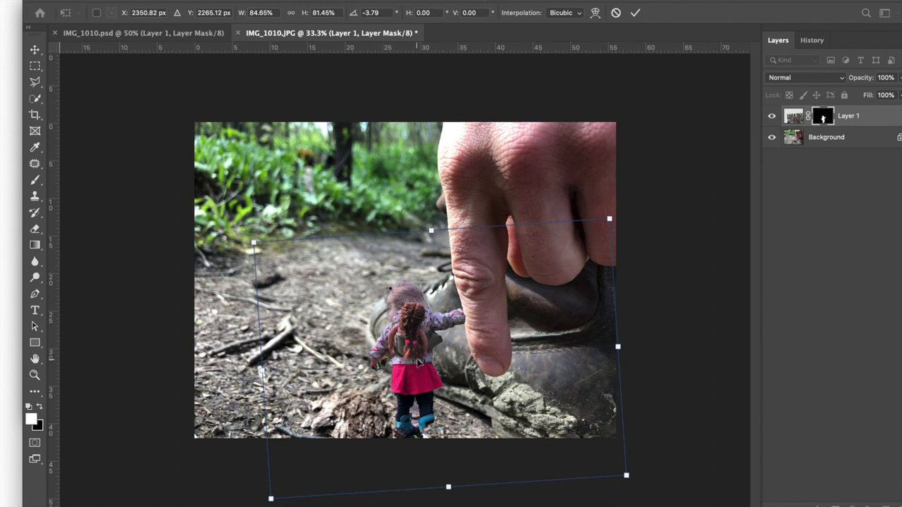
{"action": "key", "text": "Return"}
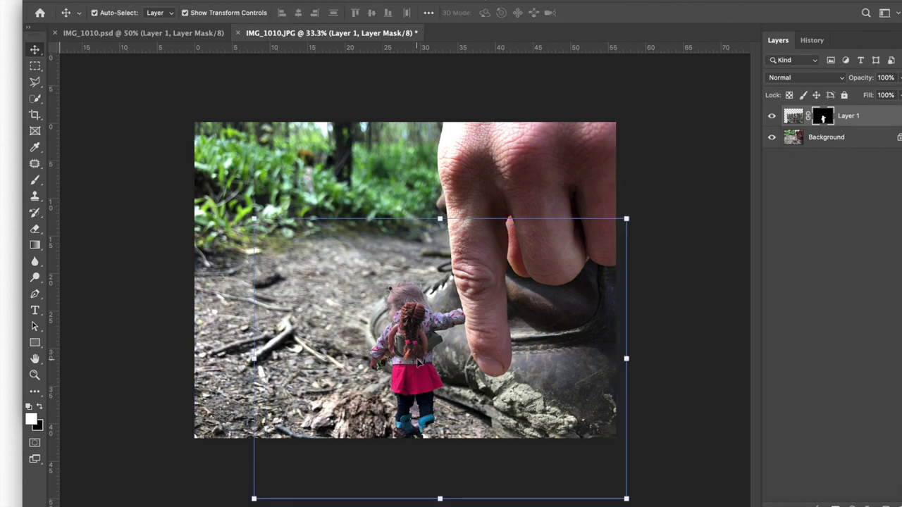
- Inspect the child up close in IMG_1010.JPG and examine Layer 1's mask as a red overlay in IMG_1010.psd
{"action": "scroll", "coordinate": [431, 359], "scroll_direction": "up", "scroll_amount": 3}
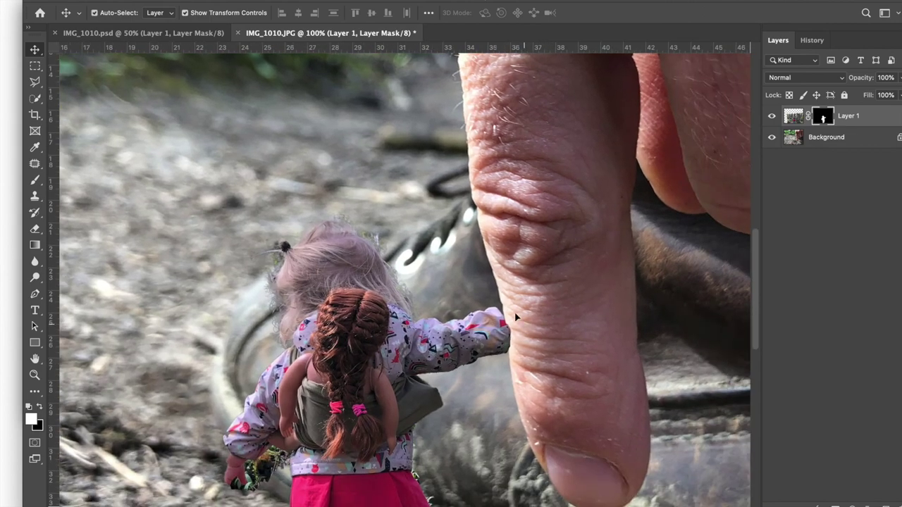
{"action": "scroll", "coordinate": [312, 433], "scroll_direction": "down", "scroll_amount": 5}
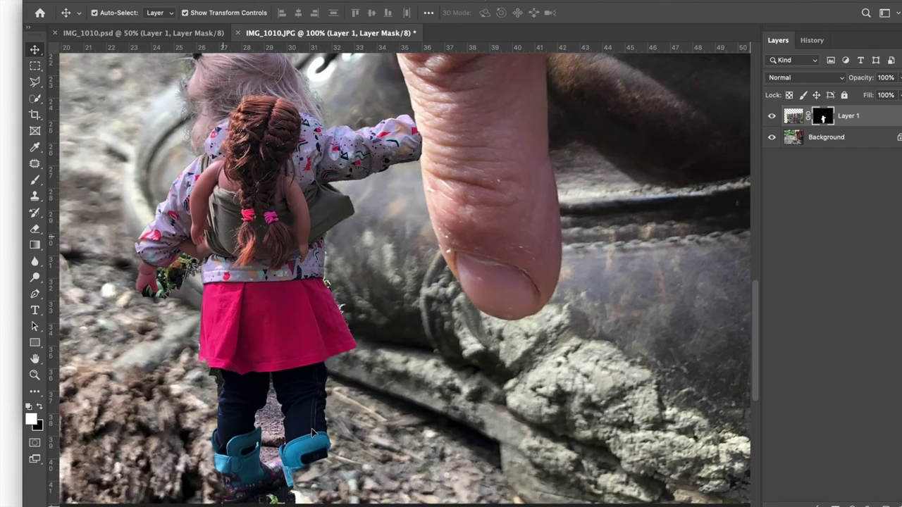
{"action": "key", "text": "ctrl+Tab"}
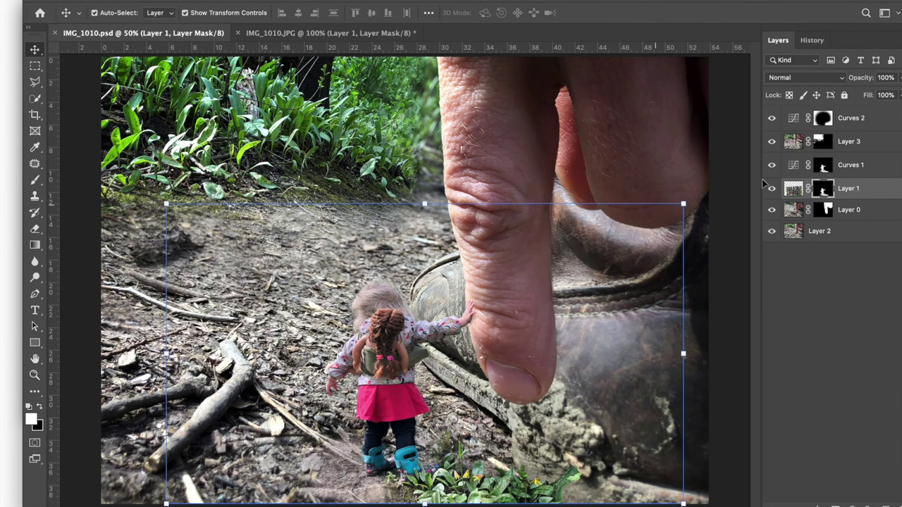
{"action": "left_click", "coordinate": [824, 191], "text": "alt+shift"}
{"action": "key", "text": "ctrl+plus"}
{"action": "key", "text": "ctrl+plus"}
{"action": "key", "text": "ctrl+plus"}
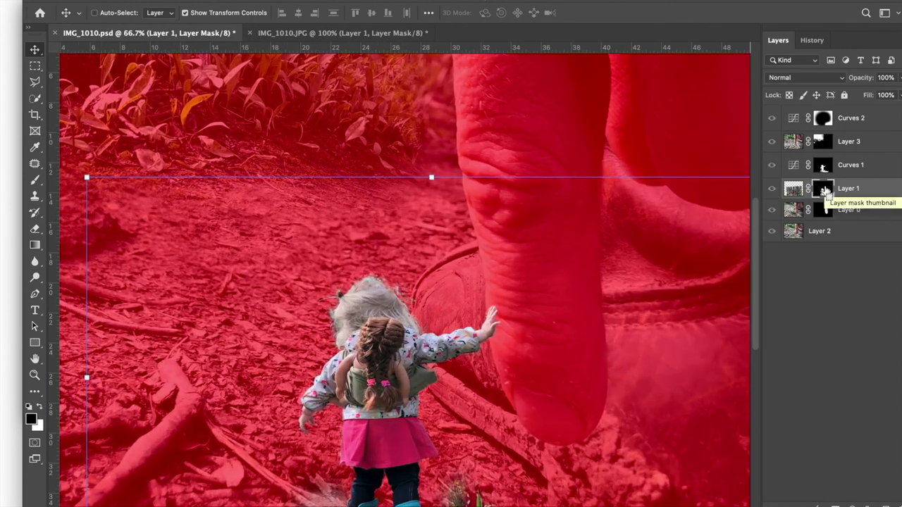
{"action": "scroll", "coordinate": [601, 195], "scroll_direction": "down", "scroll_amount": 5}
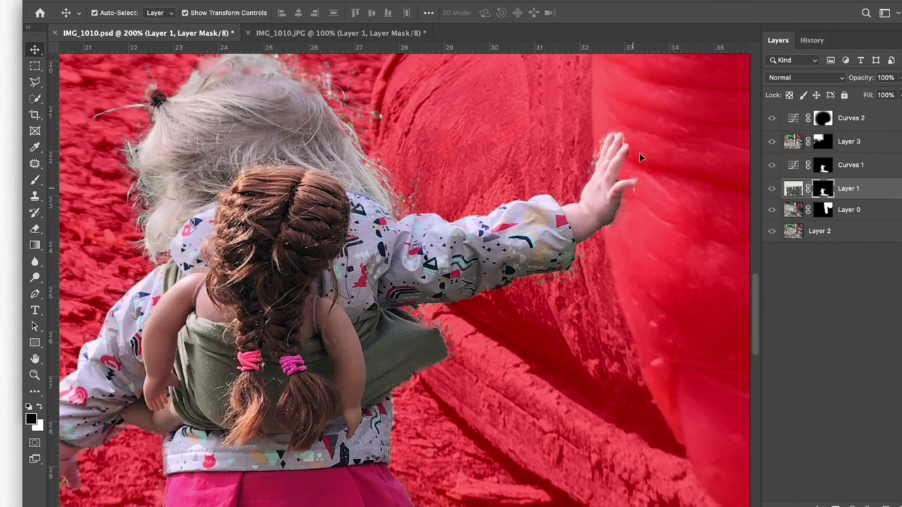
{"action": "scroll", "coordinate": [423, 212], "scroll_direction": "left", "scroll_amount": 3}
{"action": "scroll", "coordinate": [423, 211], "scroll_direction": "up", "scroll_amount": 2}
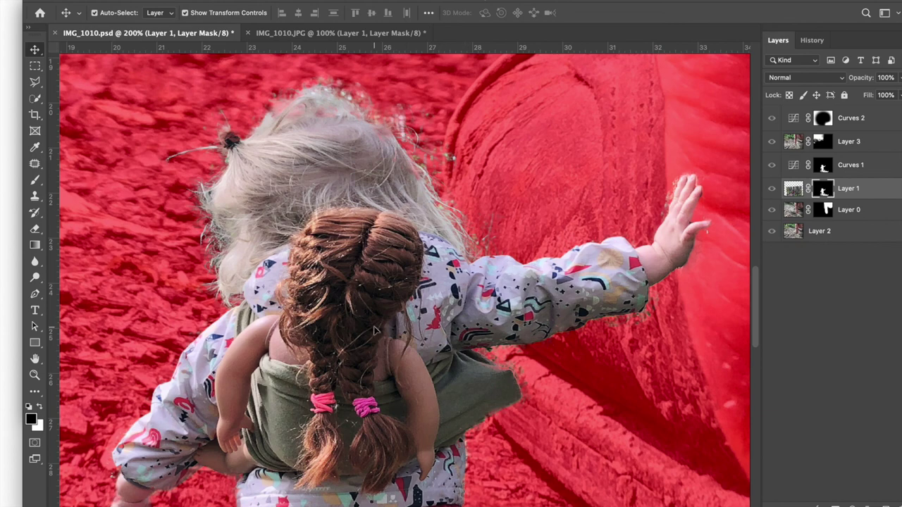
- Turn off the mask overlay and examine the child's hair, hands and jacket in the finished composite
{"action": "key", "text": "backslash"}
{"action": "key", "text": "x"}
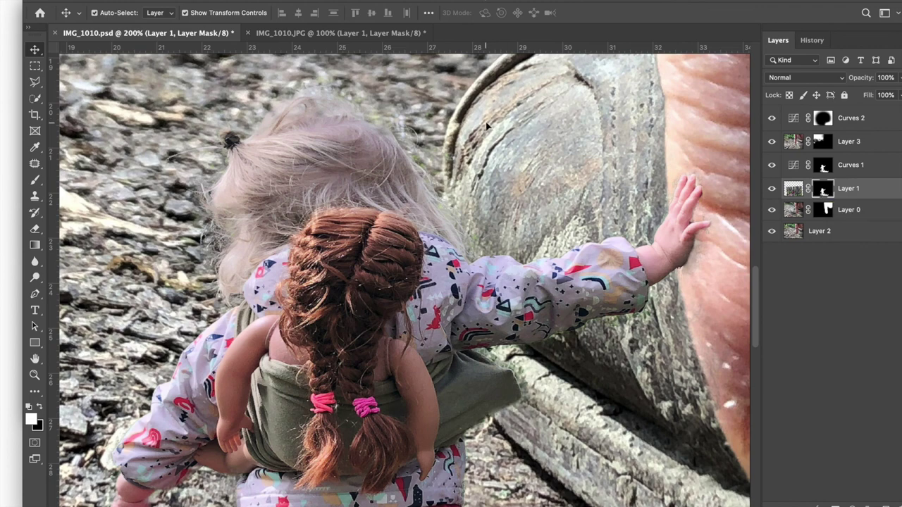
{"action": "scroll", "coordinate": [486, 125], "scroll_direction": "down", "scroll_amount": 2}
{"action": "scroll", "coordinate": [578, 182], "scroll_direction": "down", "scroll_amount": 2}
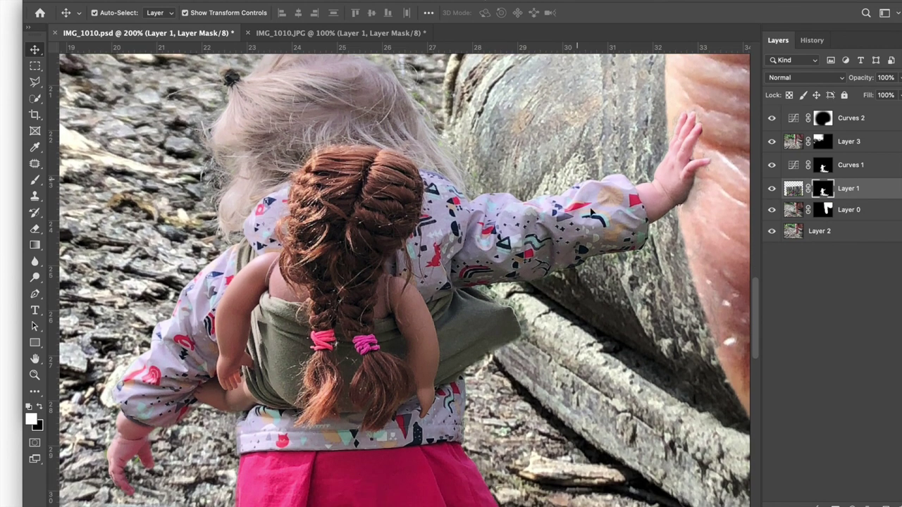
{"action": "scroll", "coordinate": [283, 319], "scroll_direction": "down", "scroll_amount": 5}
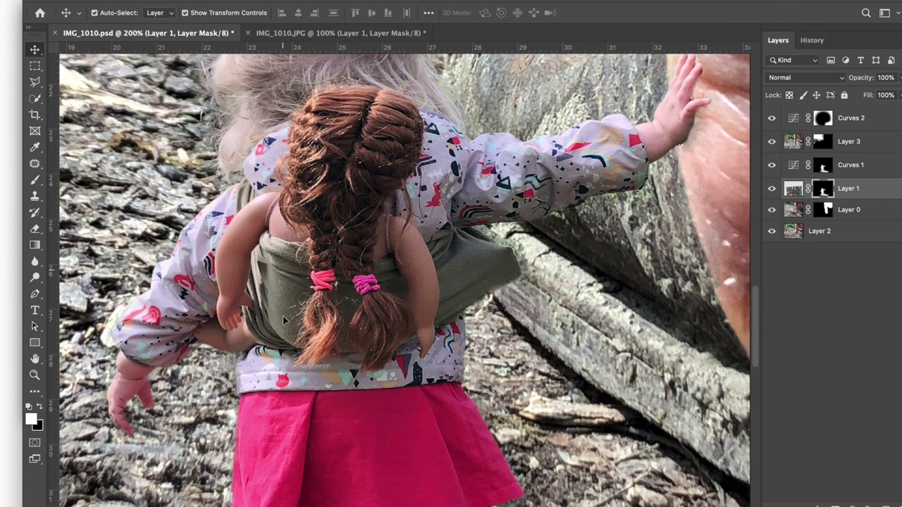
- Compare the whole IMG_1010.JPG composite with Layer 1 hidden and shown, and return to the finished IMG_1010.psd
{"action": "key", "text": "super+minus"}
{"action": "key", "text": "super+minus"}
{"action": "key", "text": "super+minus"}
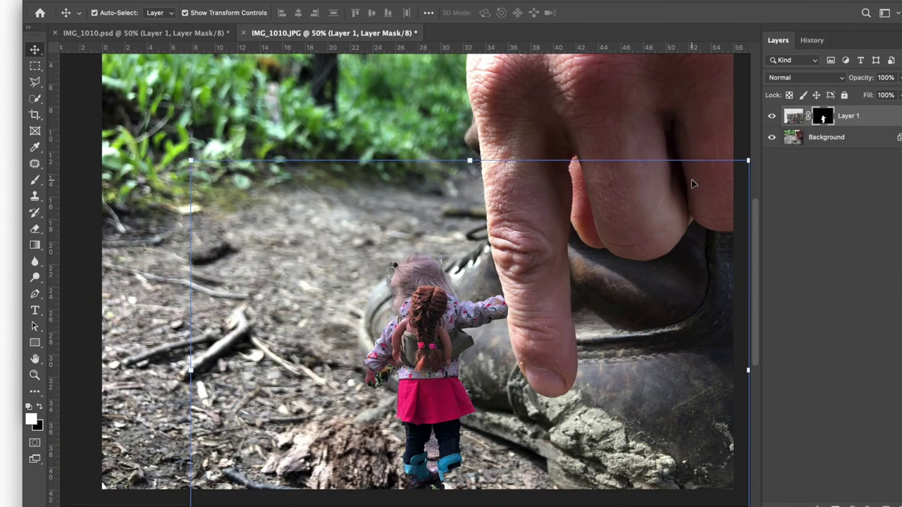
{"action": "left_click", "coordinate": [772, 116]}
{"action": "left_click", "coordinate": [771, 115]}
{"action": "left_click", "coordinate": [196, 35]}
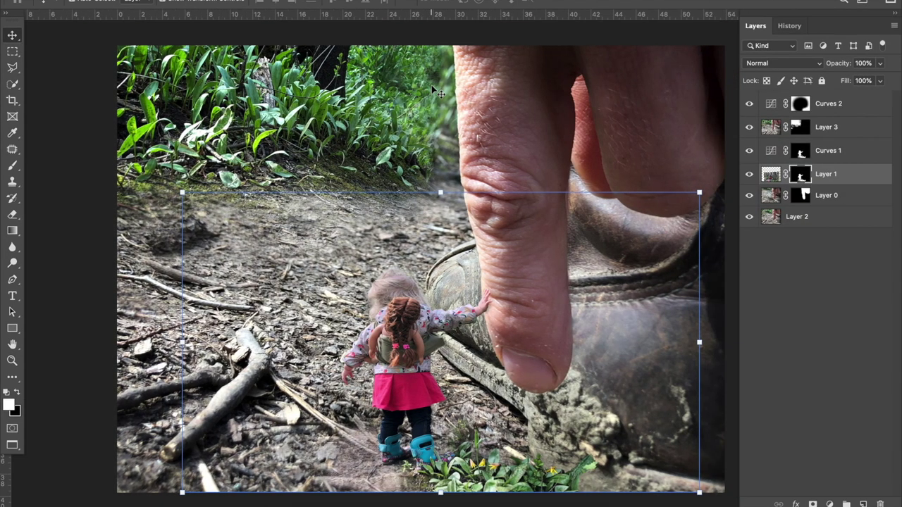
- Compare the composite with the child on Layer 1 and the foliage on Layer 3 hidden and shown
{"action": "left_click", "coordinate": [749, 175]}
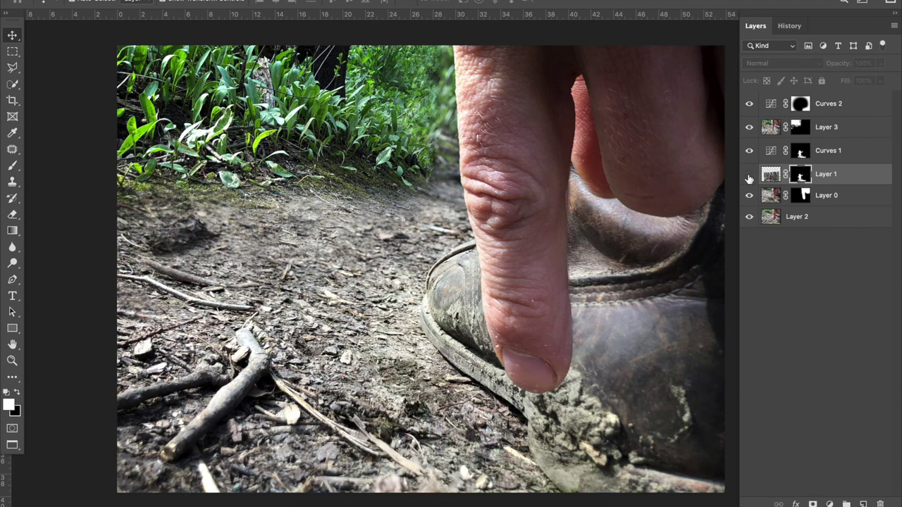
{"action": "left_click", "coordinate": [748, 176]}
{"action": "scroll", "coordinate": [416, 259], "scroll_direction": "down", "scroll_amount": 2}
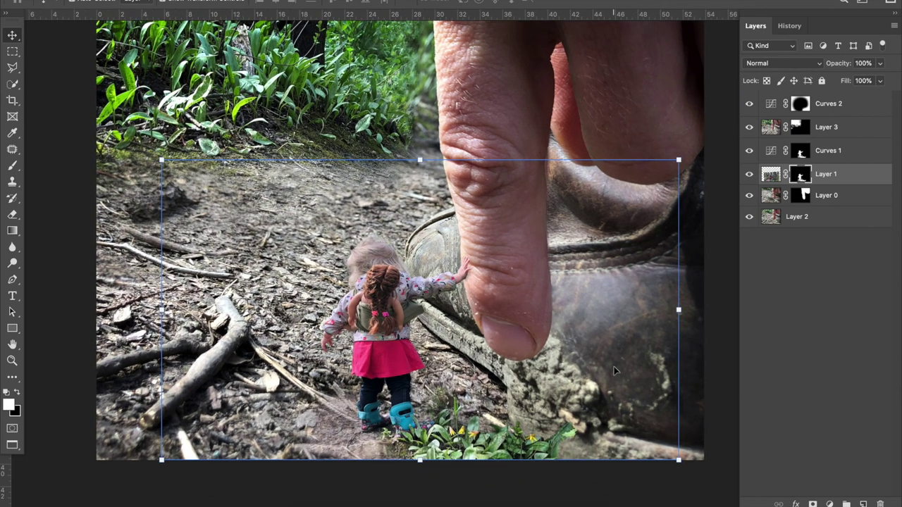
{"action": "left_click", "coordinate": [749, 128]}
{"action": "left_click", "coordinate": [749, 128]}
{"action": "left_click", "coordinate": [750, 128]}
{"action": "left_click", "coordinate": [750, 127]}
- Compare the giant finger with Layer 0 hidden and shown
{"action": "left_click", "coordinate": [749, 197]}
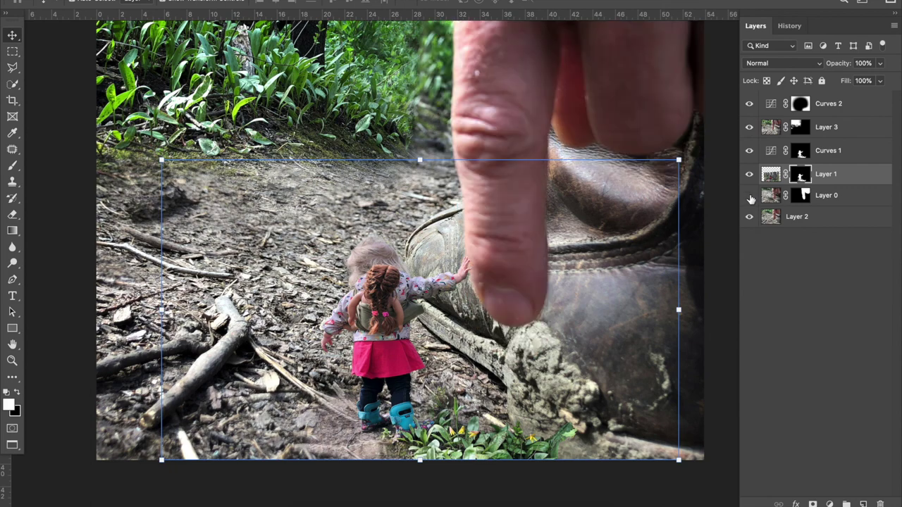
{"action": "left_click", "coordinate": [750, 197]}
{"action": "left_click", "coordinate": [750, 196]}
{"action": "left_click", "coordinate": [749, 196]}
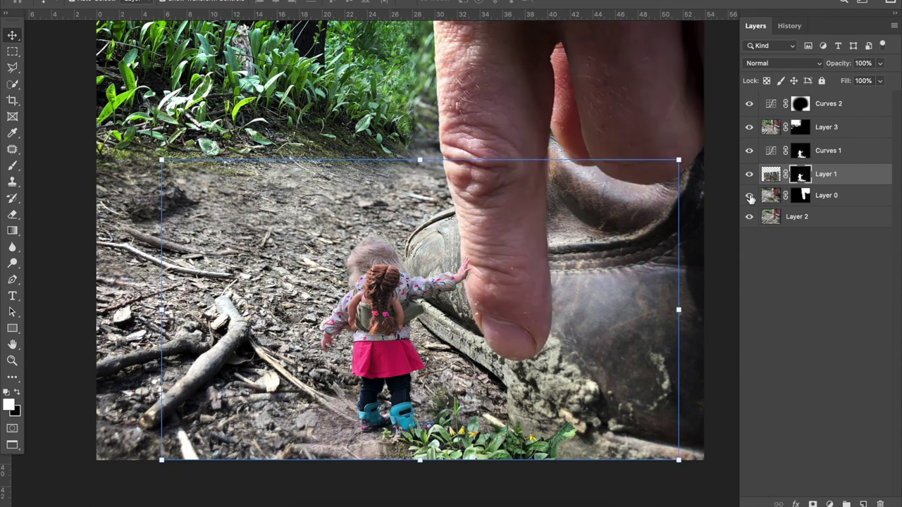
{"action": "left_click", "coordinate": [749, 197]}
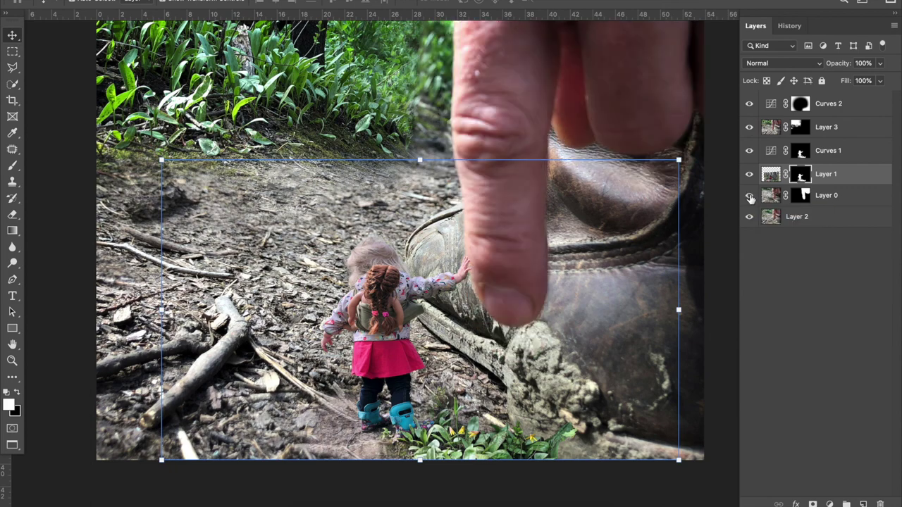
{"action": "left_click", "coordinate": [749, 197]}
- Switch to the Magical Realism folder in Finder and preview the original child photo IMG_1002.JPG
{"action": "key", "text": "ctrl+Up"}
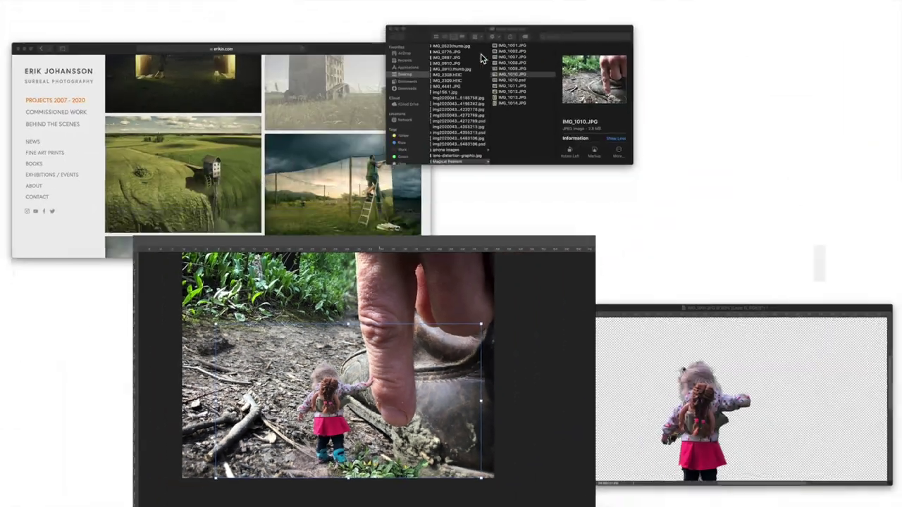
{"action": "left_click", "coordinate": [474, 50]}
{"action": "left_click", "coordinate": [409, 92]}
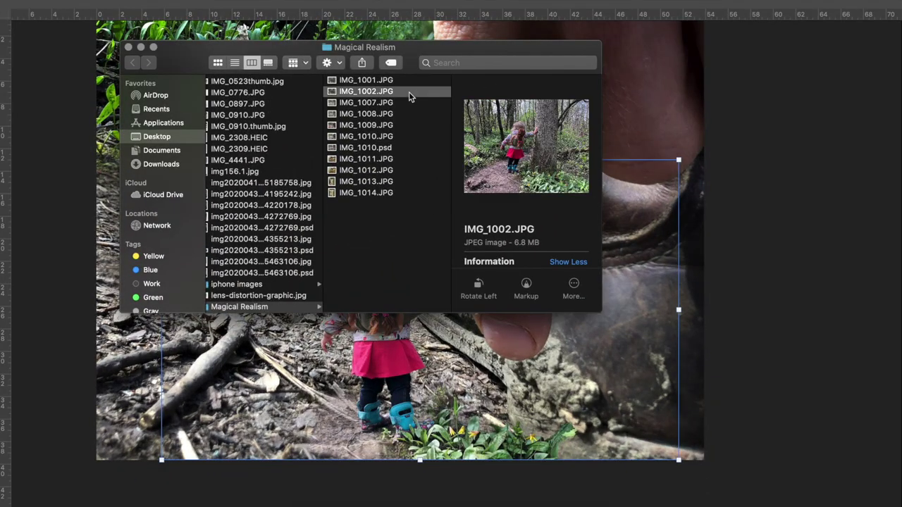
{"action": "key", "text": "space"}
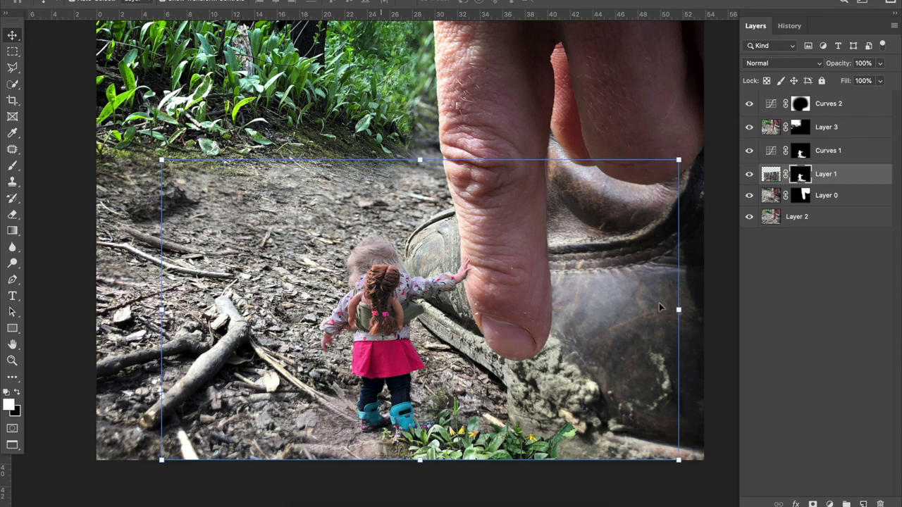
- Deselect all layers, check the composite without Layer 1, and view the masked cutouts with Layer 0 and Layer 2 hidden
{"action": "left_click", "coordinate": [803, 296]}
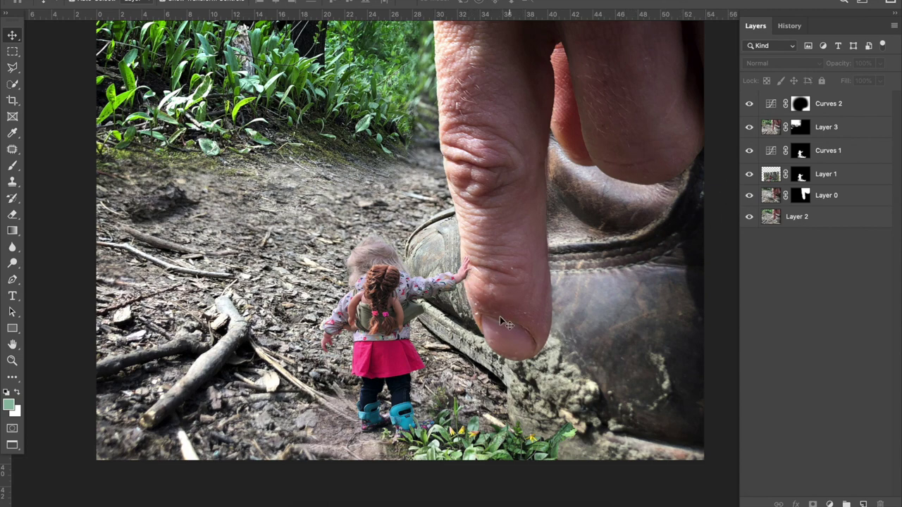
{"action": "left_click", "coordinate": [749, 174]}
{"action": "left_click", "coordinate": [749, 174]}
{"action": "left_click", "coordinate": [749, 195]}
{"action": "left_click", "coordinate": [748, 216]}
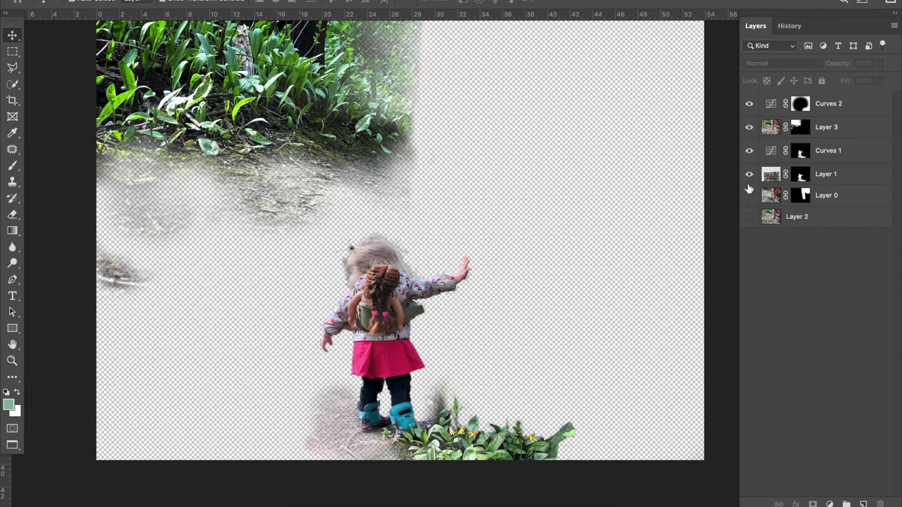
{"action": "left_click", "coordinate": [748, 195]}
{"action": "left_click", "coordinate": [749, 217]}
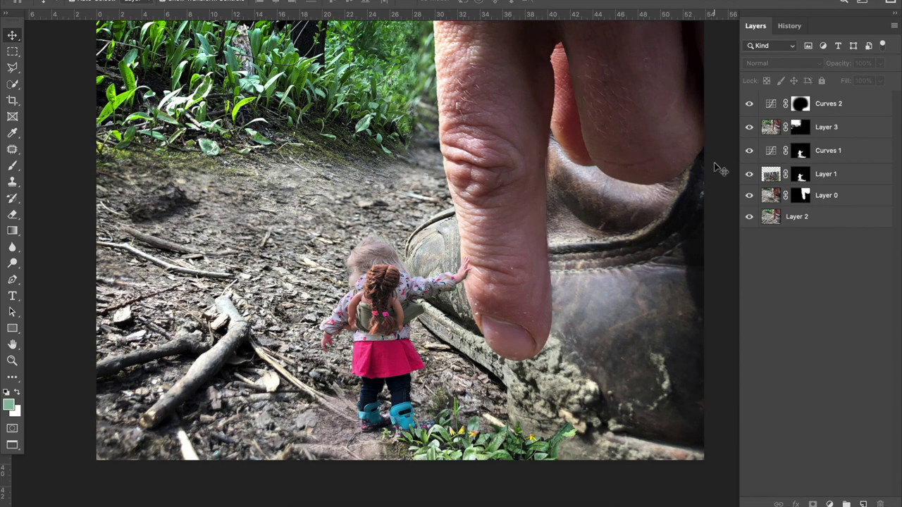
- Examine the child and finger up close with Layer 0 and Layer 2 each hidden and shown
{"action": "key", "text": "super+plus"}
{"action": "key", "text": "super+plus"}
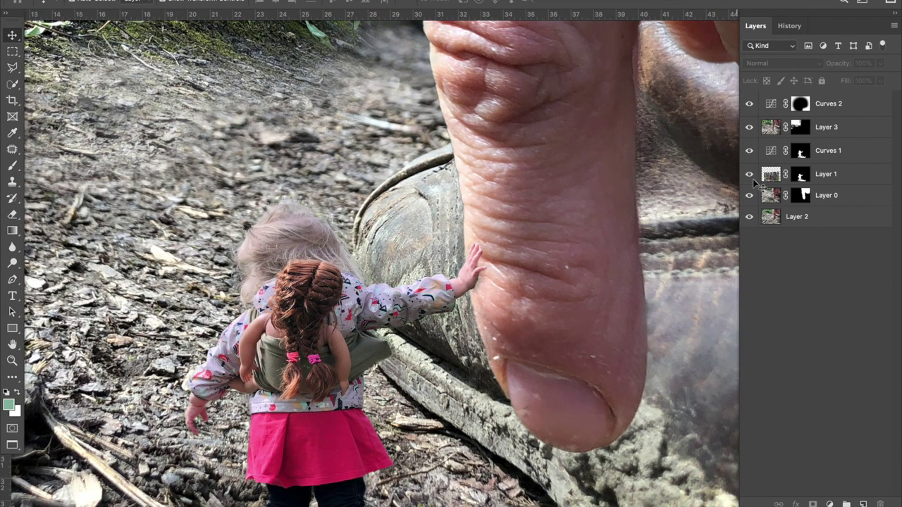
{"action": "left_click", "coordinate": [750, 195]}
{"action": "left_click", "coordinate": [750, 196]}
{"action": "left_click", "coordinate": [750, 218]}
{"action": "left_click", "coordinate": [749, 219]}
- Merge Layer 0 and Layer 2 into a single background layer
{"action": "left_click", "coordinate": [830, 199]}
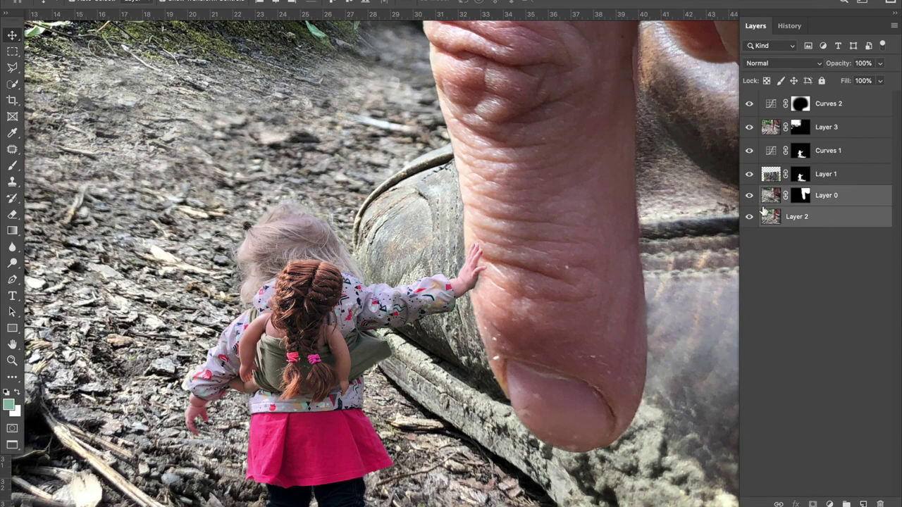
{"action": "right_click", "coordinate": [831, 201]}
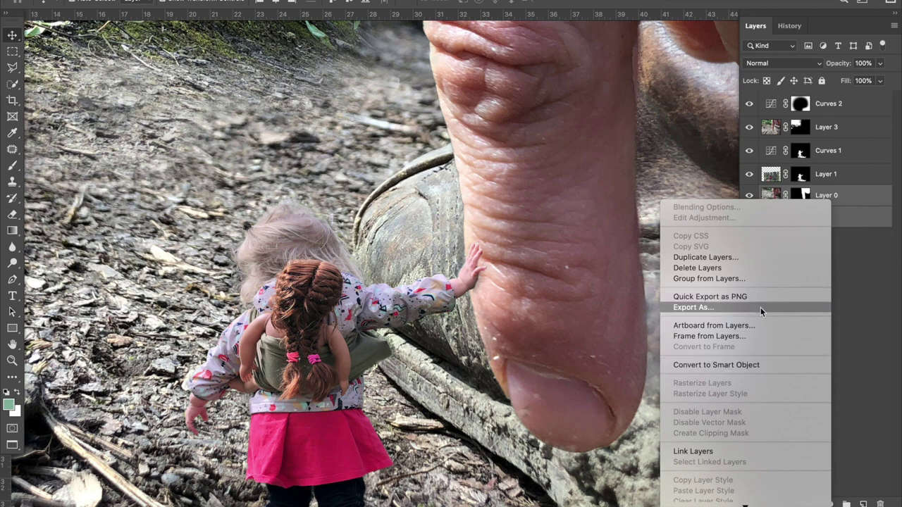
{"action": "scroll", "coordinate": [758, 310], "scroll_direction": "down", "scroll_amount": 5}
{"action": "left_click", "coordinate": [722, 343]}
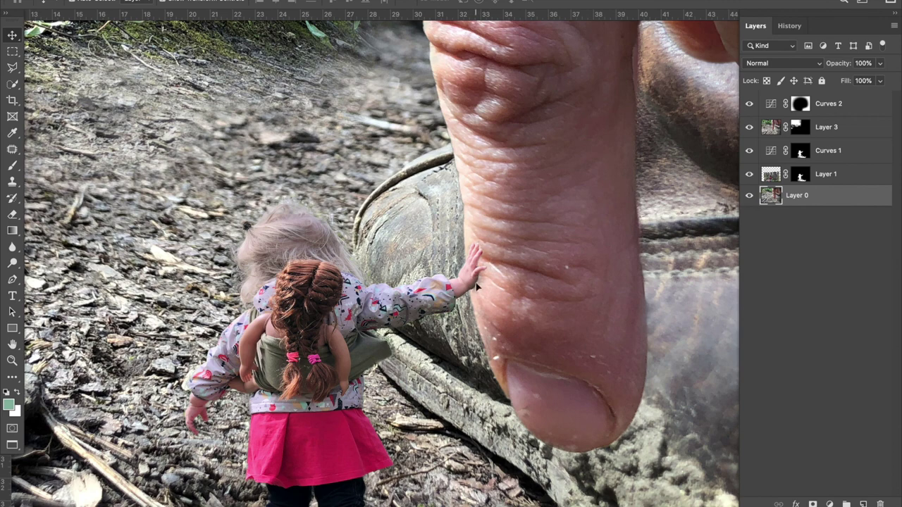
- Examine where the child's hand meets the tree in the IMG_1002.JPG preview, and return to the composite in Photoshop
{"action": "key", "text": "ctrl+Up"}
{"action": "left_click", "coordinate": [449, 120]}
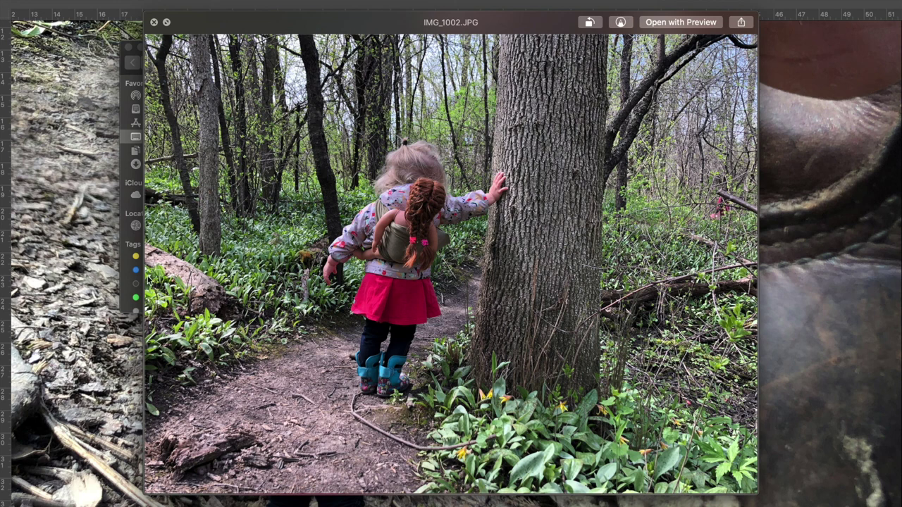
{"action": "left_click", "coordinate": [50, 212]}
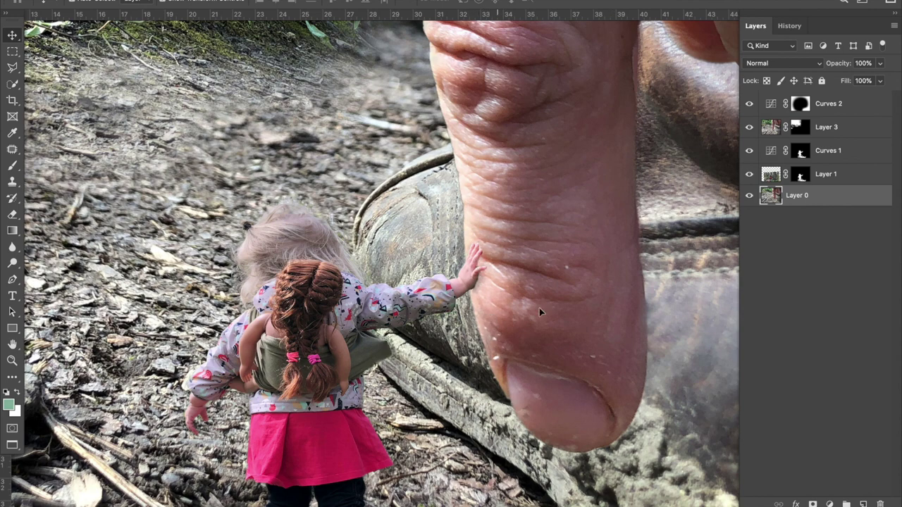
- Duplicate Layer 0, reset the colors to black and white, and lower the Brush opacity to 22%
{"action": "scroll", "coordinate": [558, 306], "scroll_direction": "down", "scroll_amount": 5}
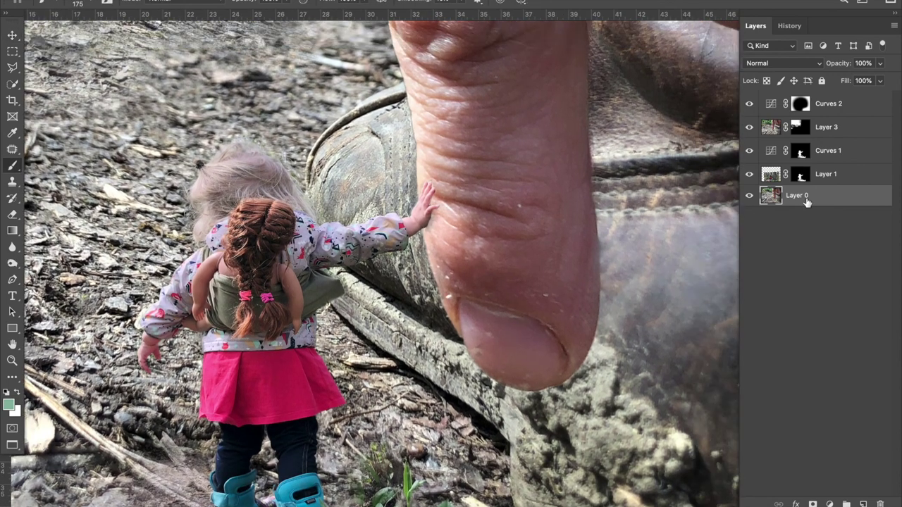
{"action": "key", "text": "ctrl+j"}
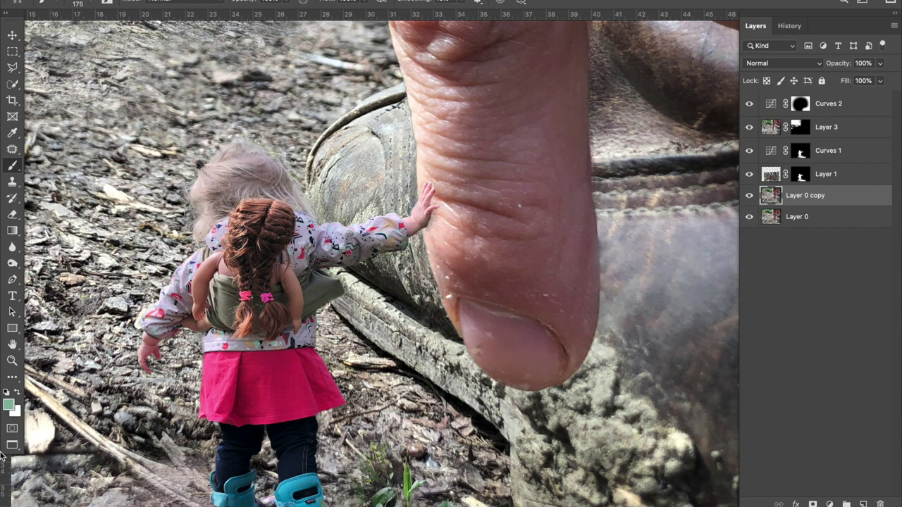
{"action": "left_click", "coordinate": [7, 392]}
{"action": "mouse_move", "coordinate": [244, 2]}
{"action": "left_mouse_down"}
{"action": "mouse_move", "coordinate": [225, 3]}
{"action": "mouse_move", "coordinate": [250, 3]}
{"action": "mouse_move", "coordinate": [234, 4]}
{"action": "left_mouse_up"}
- Try to paint a soft black shadow on the giant finger beneath the child's hand, checking it with Layer 1 hidden
{"action": "left_click_drag", "start_coordinate": [441, 220], "coordinate": [435, 255]}
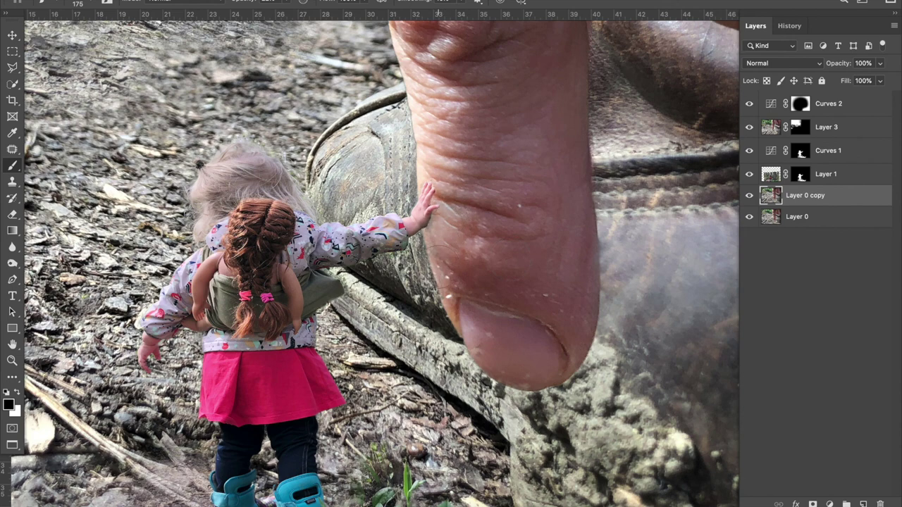
{"action": "mouse_move", "coordinate": [432, 223]}
{"action": "left_mouse_down"}
{"action": "mouse_move", "coordinate": [432, 240]}
{"action": "mouse_move", "coordinate": [429, 201]}
{"action": "mouse_move", "coordinate": [439, 233]}
{"action": "left_mouse_up"}
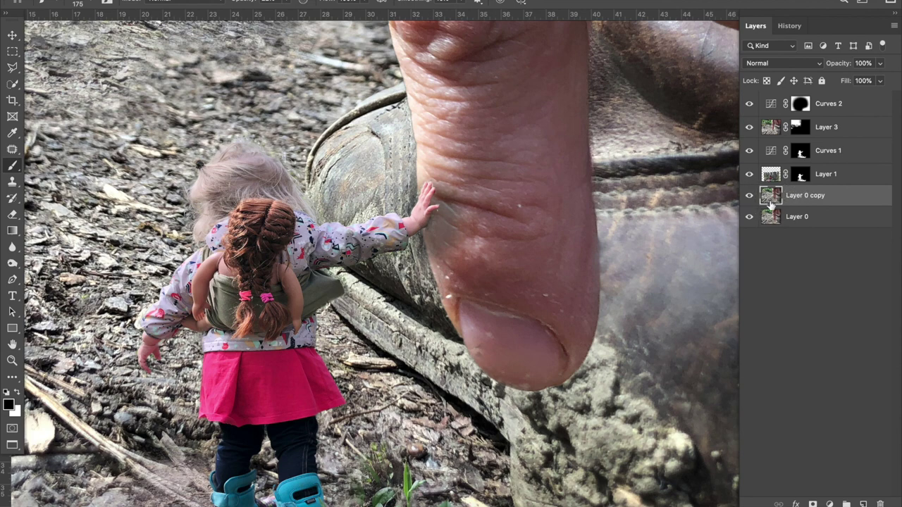
{"action": "left_click", "coordinate": [750, 174]}
{"action": "left_click", "coordinate": [749, 174]}
{"action": "left_click", "coordinate": [749, 174]}
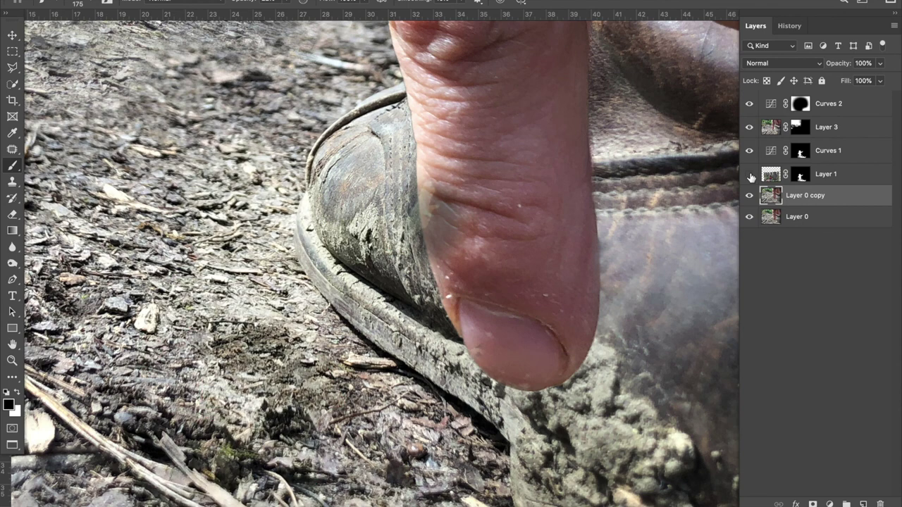
{"action": "left_click", "coordinate": [750, 174]}
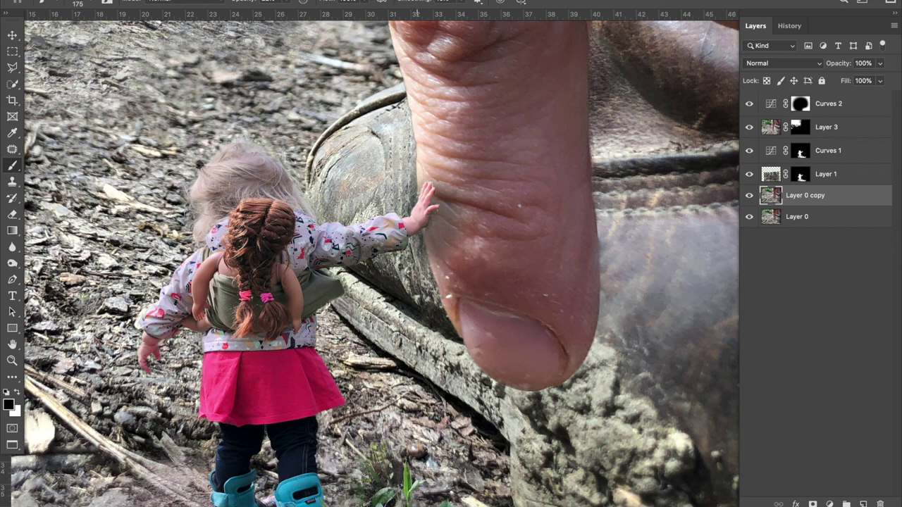
- Undo the shadow strokes on the finger and delete Layer 0 copy
{"action": "key", "text": "super+z"}
{"action": "key", "text": "super+z"}
{"action": "key", "text": "ctrl+comma"}
{"action": "key", "text": "ctrl+comma"}
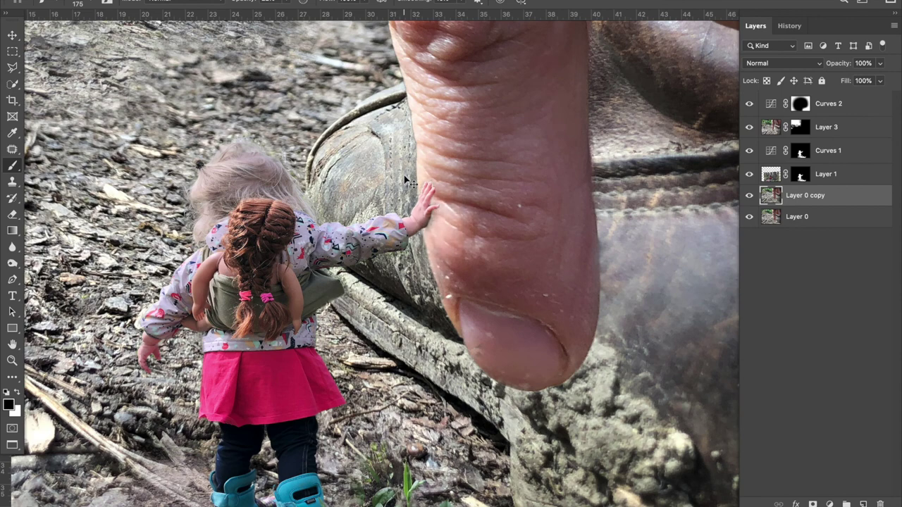
{"action": "key", "text": "Delete"}
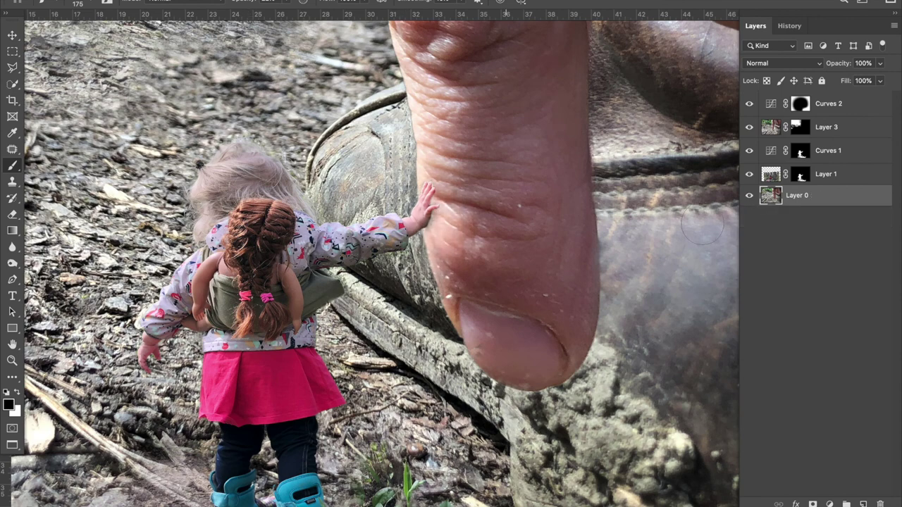
- Duplicate Layer 0 and, with Layer 1 temporarily hidden, select the lower part of the giant finger with Quick Selection
{"action": "key", "text": "ctrl+j"}
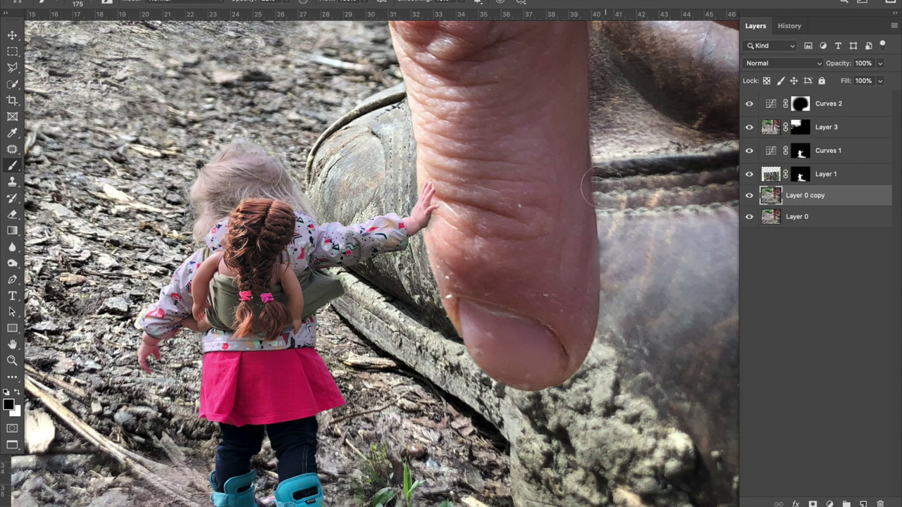
{"action": "left_click", "coordinate": [749, 174]}
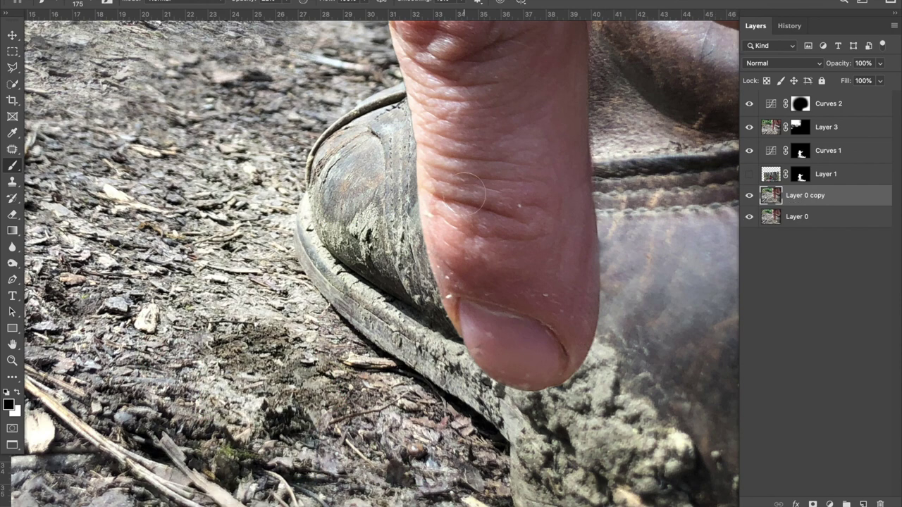
{"action": "left_click", "coordinate": [12, 84]}
{"action": "mouse_move", "coordinate": [447, 144]}
{"action": "left_mouse_down"}
{"action": "mouse_move", "coordinate": [444, 203]}
{"action": "mouse_move", "coordinate": [461, 286]}
{"action": "mouse_move", "coordinate": [442, 310]}
{"action": "mouse_move", "coordinate": [449, 147]}
{"action": "mouse_move", "coordinate": [479, 170]}
{"action": "mouse_move", "coordinate": [493, 134]}
{"action": "mouse_move", "coordinate": [472, 95]}
{"action": "mouse_move", "coordinate": [444, 106]}
{"action": "left_mouse_up"}
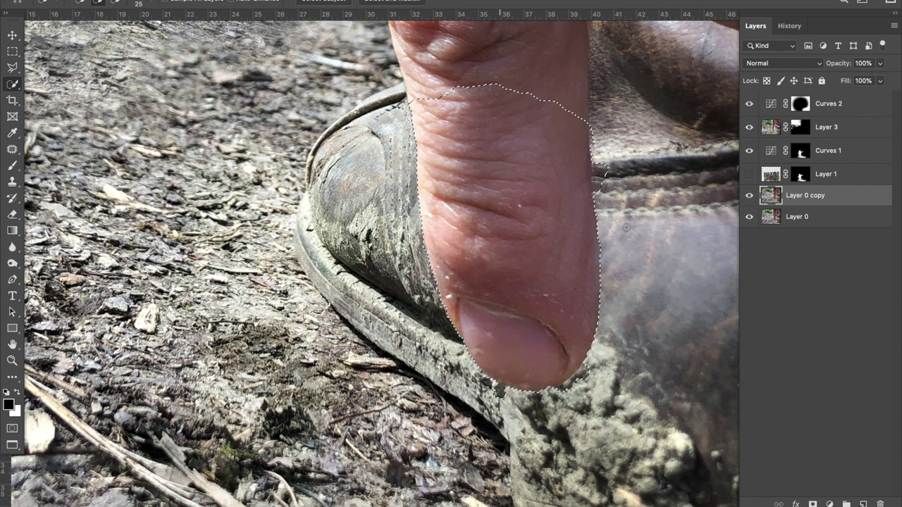
{"action": "left_click", "coordinate": [749, 174]}
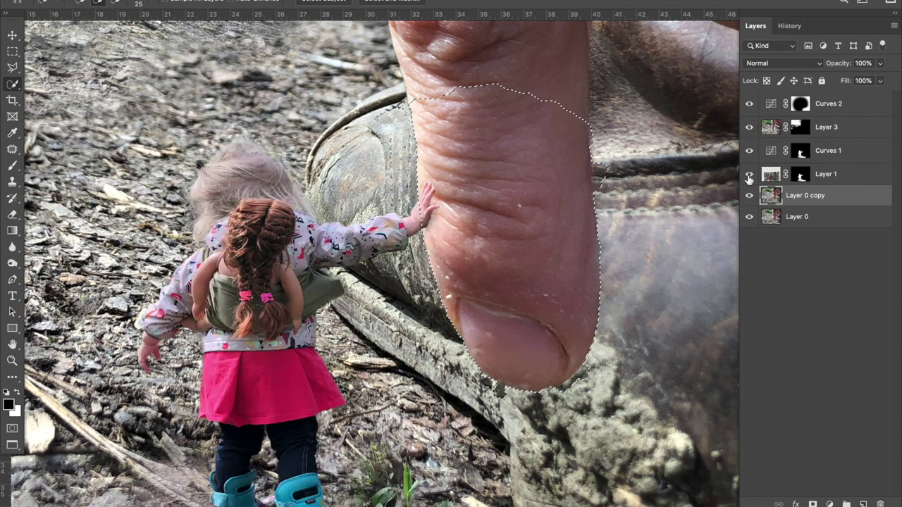
- Paint a soft black shadow inside the finger selection beneath the child's hand, reducing the Brush size to 50 at 22% opacity
{"action": "key", "text": "ctrl+plus"}
{"action": "key", "text": "ctrl+plus"}
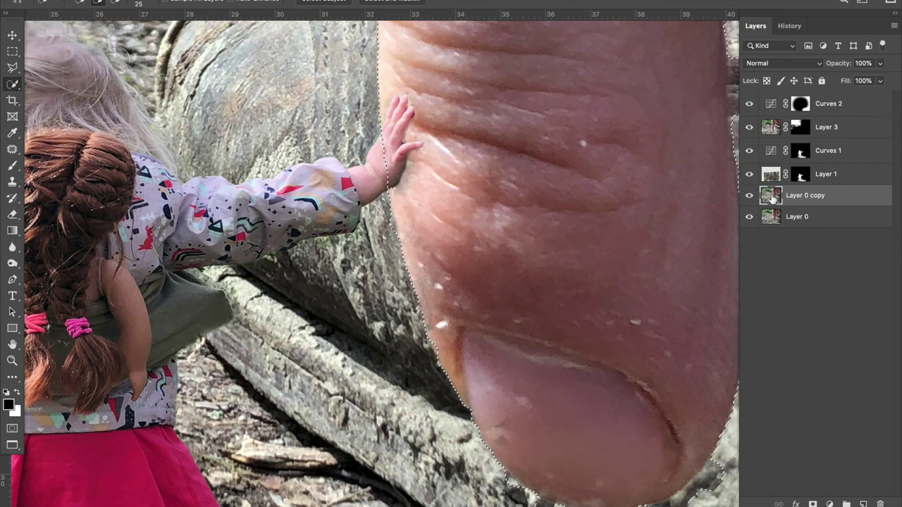
{"action": "key", "text": "b"}
{"action": "key", "text": "bracketleft"}
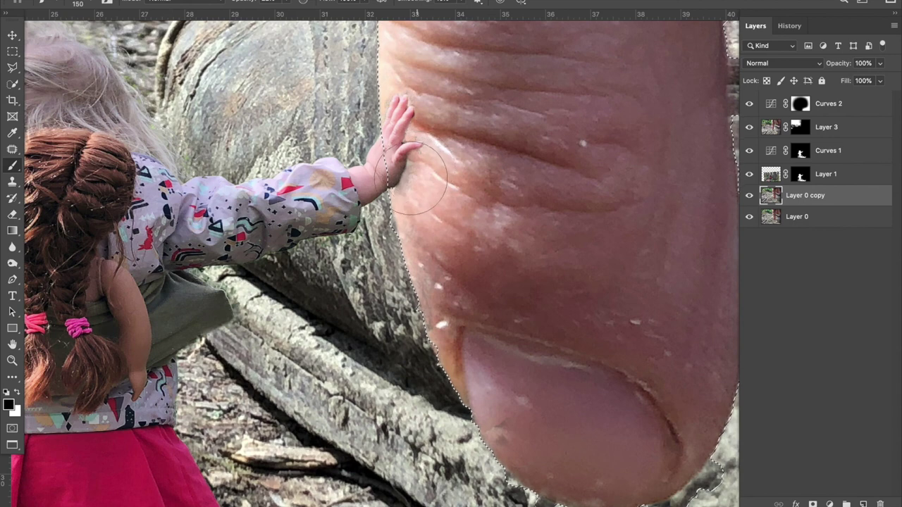
{"action": "key", "text": "bracketleft"}
{"action": "key", "text": "bracketleft"}
{"action": "key", "text": "bracketleft"}
{"action": "key", "text": "bracketleft"}
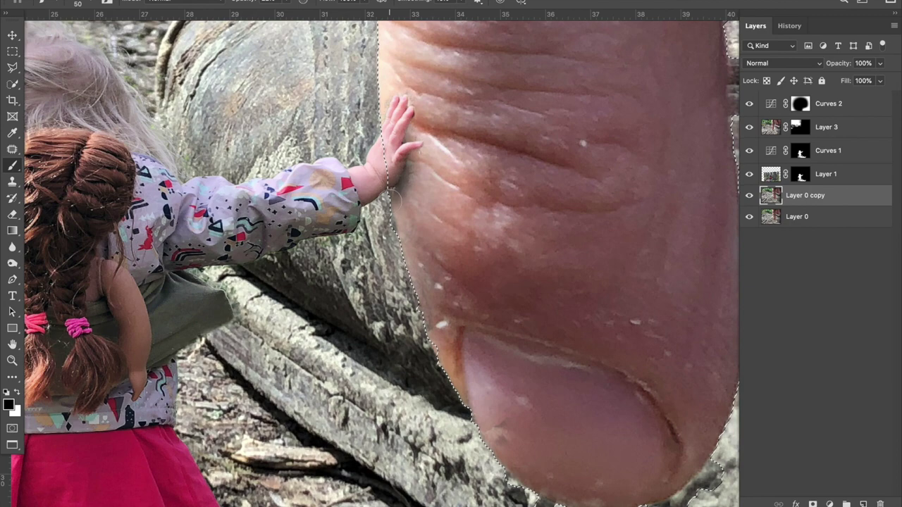
- Clear the finger selection and compare the whole composite with Layer 0 copy hidden and shown
{"action": "key", "text": "super+minus"}
{"action": "key", "text": "super+minus"}
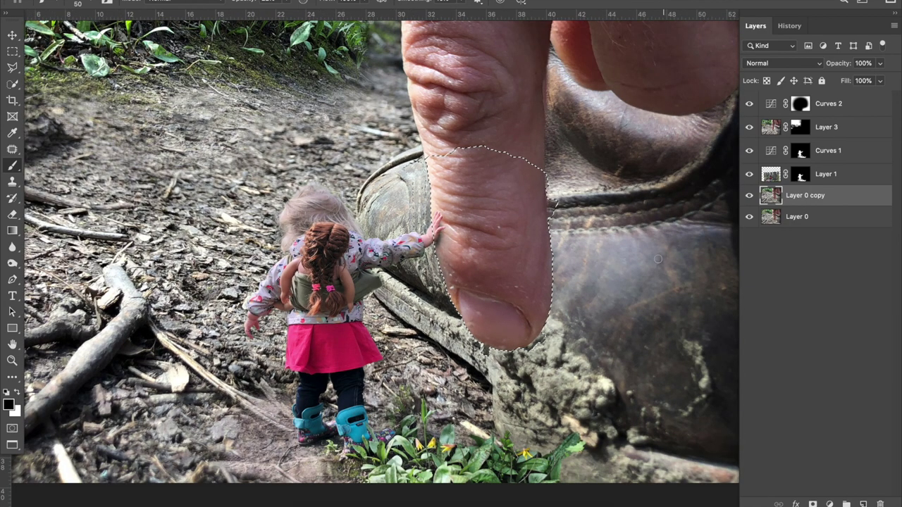
{"action": "key", "text": "super+d"}
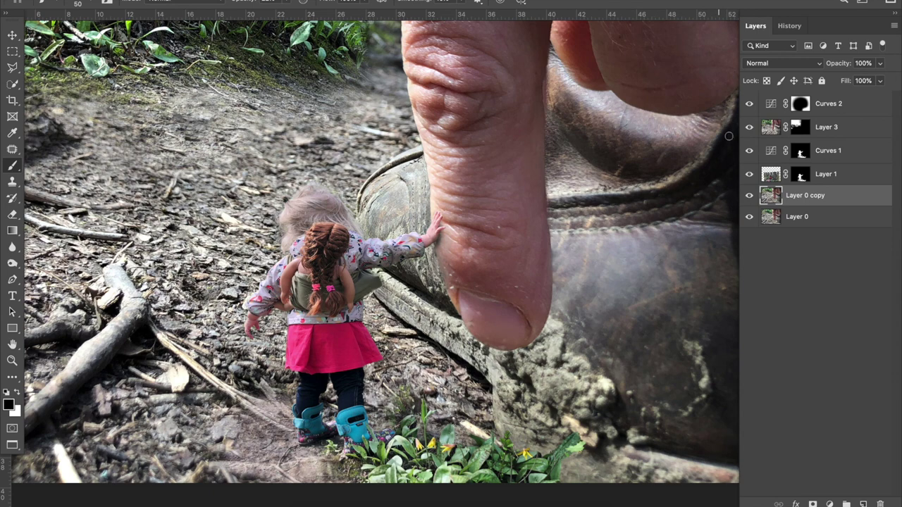
{"action": "left_click", "coordinate": [749, 196]}
{"action": "left_click", "coordinate": [749, 196]}
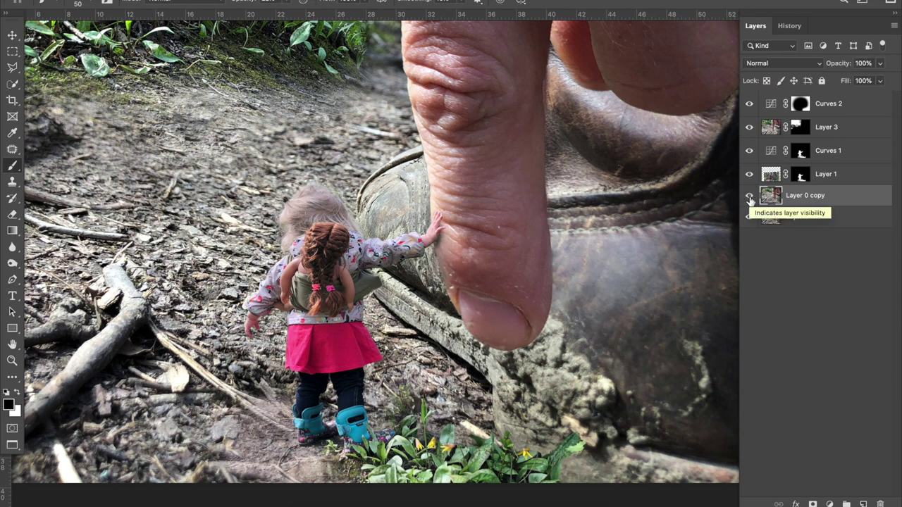
- Compare the shadow on the giant finger with Layer 0 copy hidden and shown
{"action": "left_click", "coordinate": [749, 197]}
{"action": "left_click", "coordinate": [749, 201]}
{"action": "key", "text": "super+plus"}
{"action": "key", "text": "super+plus"}
{"action": "key", "text": "super+plus"}
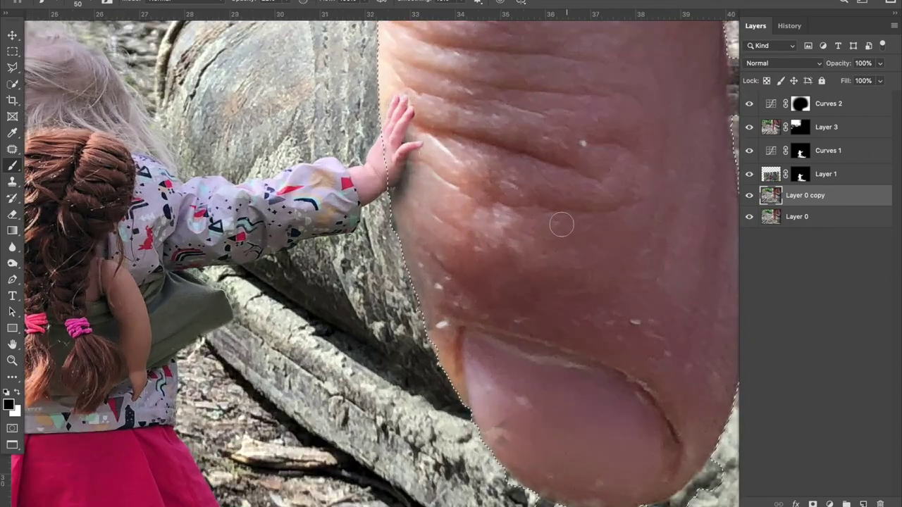
- Try further shadow strokes inside the finger selection beneath the child's hand, varying the Brush size between 80 and 50
{"action": "key", "text": "super+h"}
{"action": "key", "text": "bracketright"}
{"action": "key", "text": "bracketright"}
{"action": "key", "text": "bracketright"}
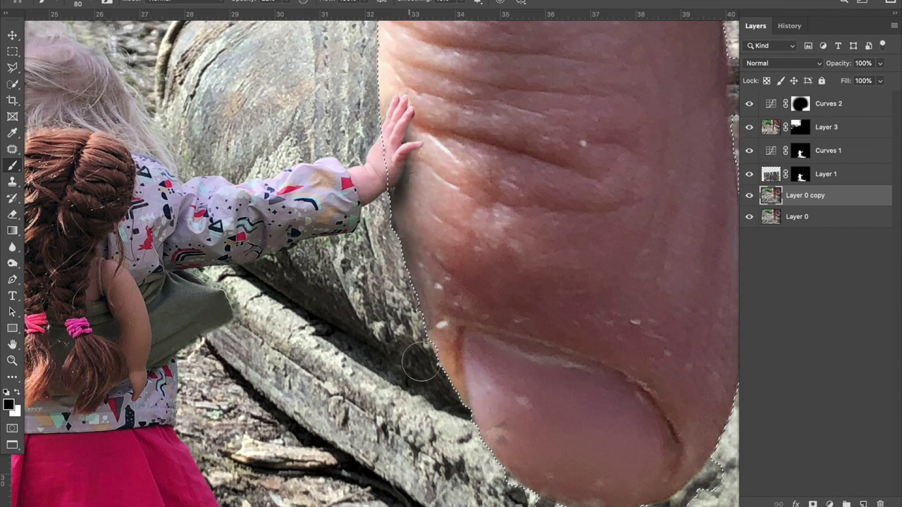
{"action": "key", "text": "ctrl+d"}
{"action": "key", "text": "ctrl+shift+d"}
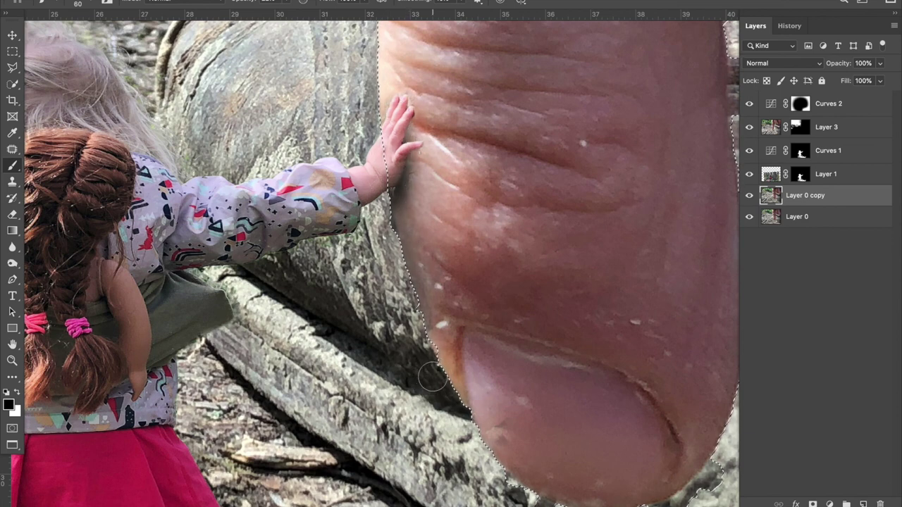
{"action": "key", "text": "bracketleft"}
{"action": "key", "text": "bracketleft"}
{"action": "key", "text": "bracketleft"}
{"action": "key", "text": "ctrl+0"}
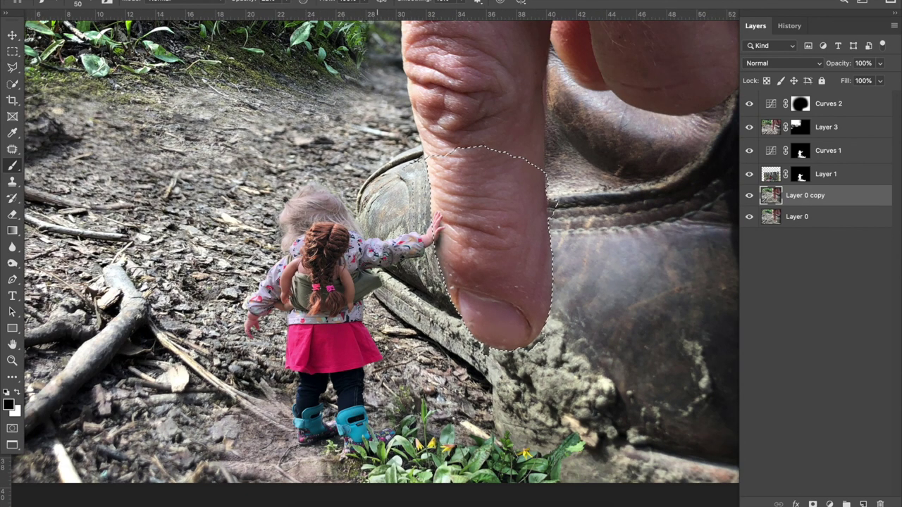
- Enlarge the Brush to 80 and set its painting mode to Darken after trying Multiply
{"action": "left_click", "coordinate": [185, 3]}
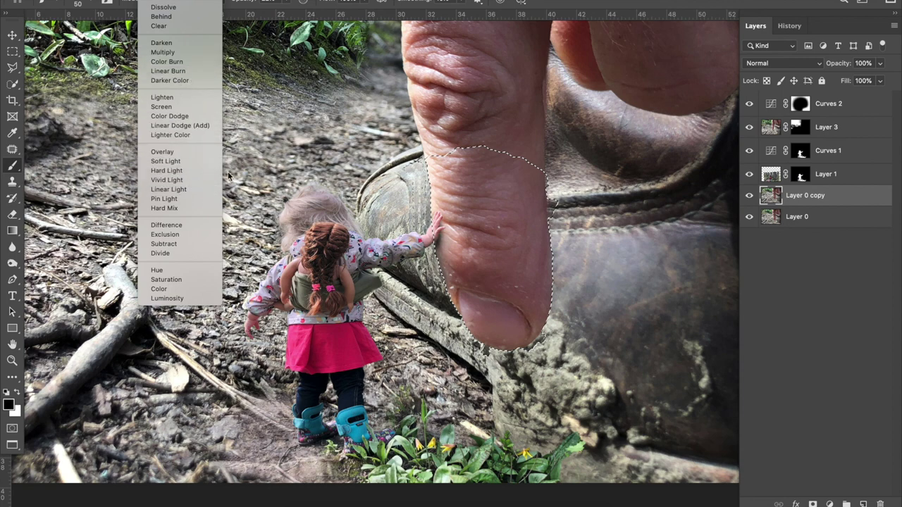
{"action": "left_click", "coordinate": [227, 9]}
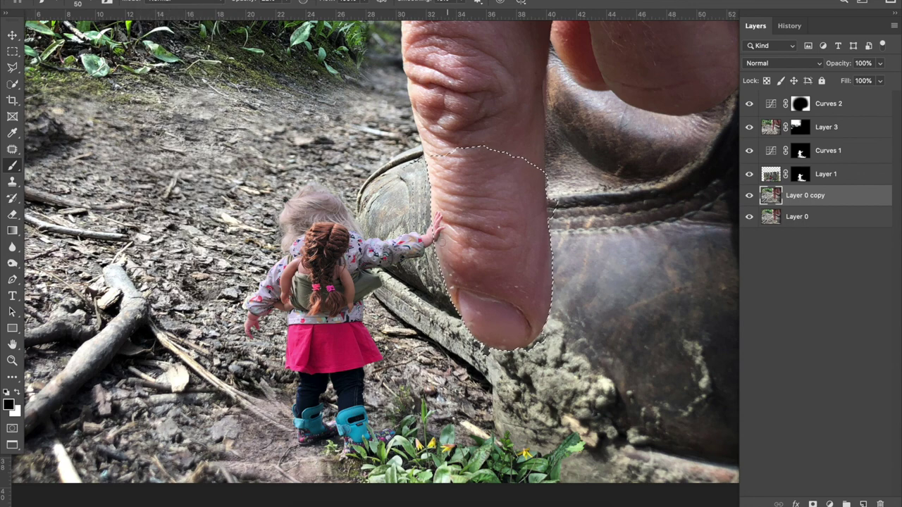
{"action": "scroll", "coordinate": [462, 268], "scroll_direction": "up", "scroll_amount": 1}
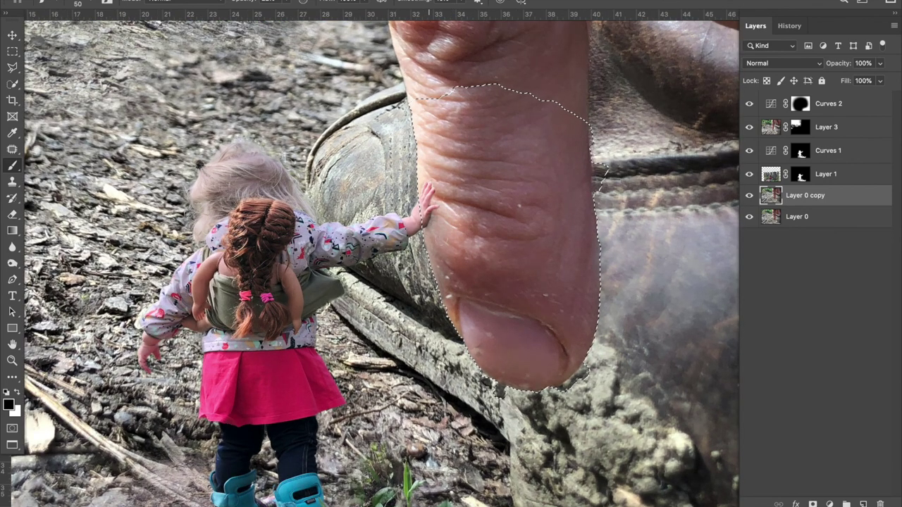
{"action": "key", "text": "bracketright"}
{"action": "key", "text": "bracketright"}
{"action": "key", "text": "bracketright"}
{"action": "scroll", "coordinate": [436, 231], "scroll_direction": "up", "scroll_amount": 2}
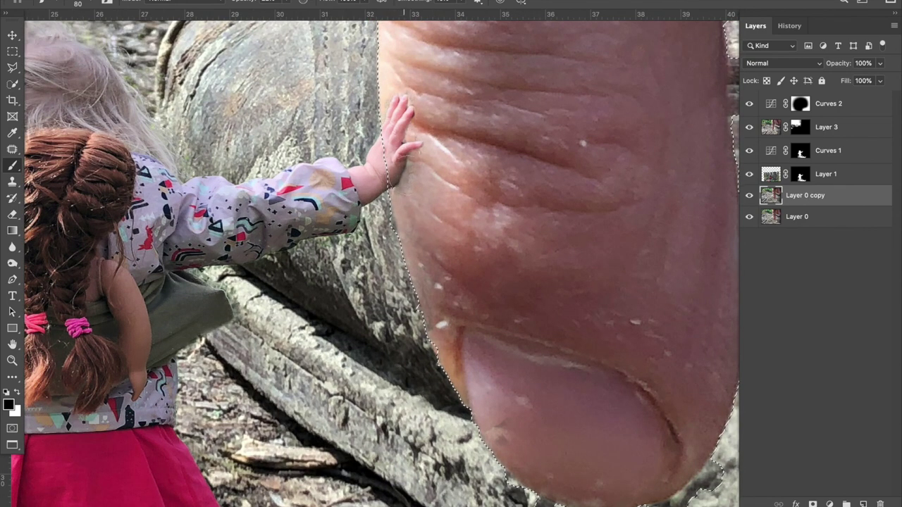
{"action": "left_click", "coordinate": [188, 3]}
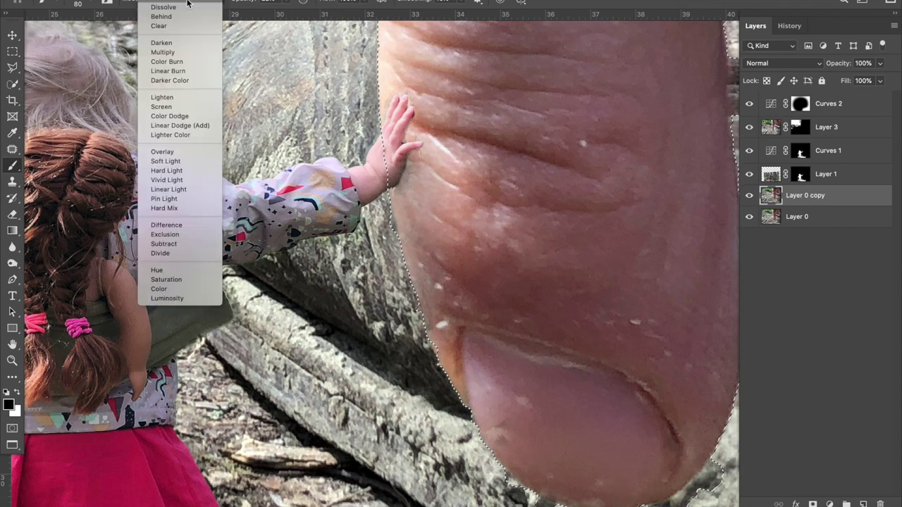
{"action": "left_click", "coordinate": [176, 54]}
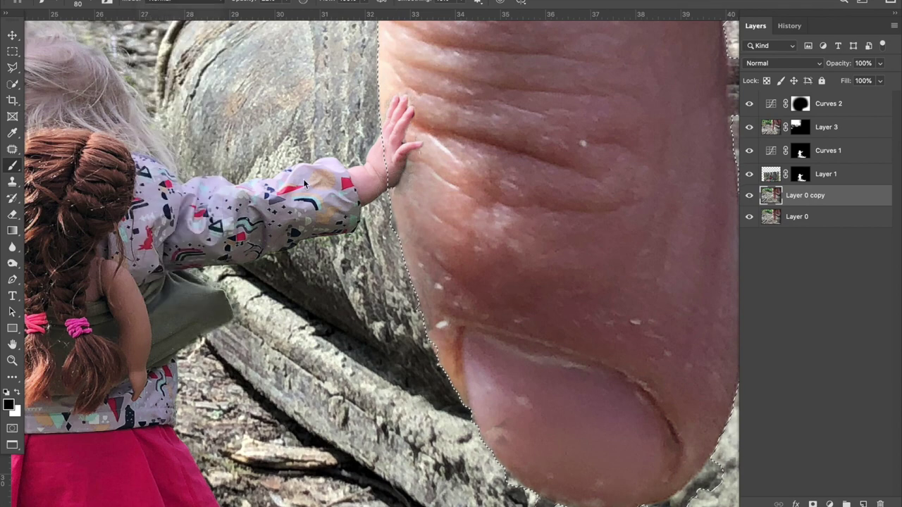
{"action": "left_click", "coordinate": [188, 3]}
{"action": "left_click", "coordinate": [180, 31]}
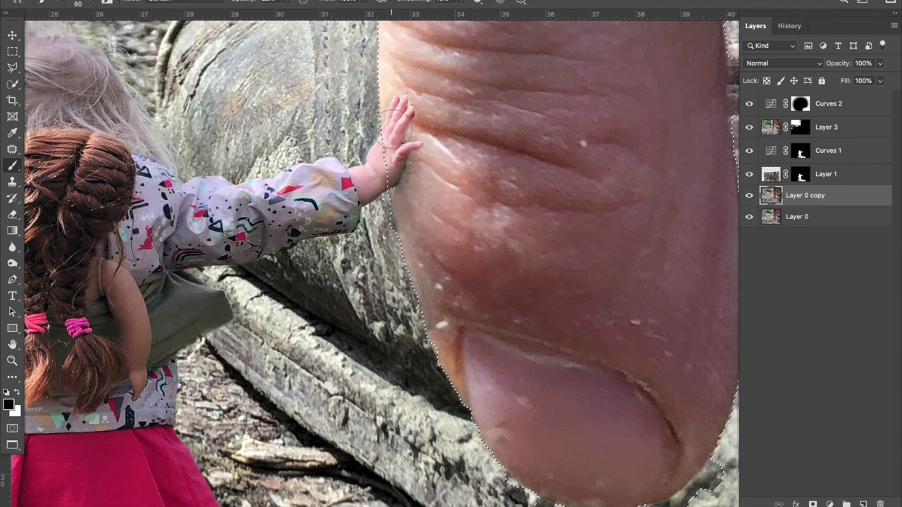
- Paint a soft shadow inside the finger selection beneath the child's hand and down the finger's edge, and clear the selection
{"action": "mouse_move", "coordinate": [404, 149]}
{"action": "left_mouse_down"}
{"action": "mouse_move", "coordinate": [406, 236]}
{"action": "mouse_move", "coordinate": [444, 387]}
{"action": "left_mouse_up"}
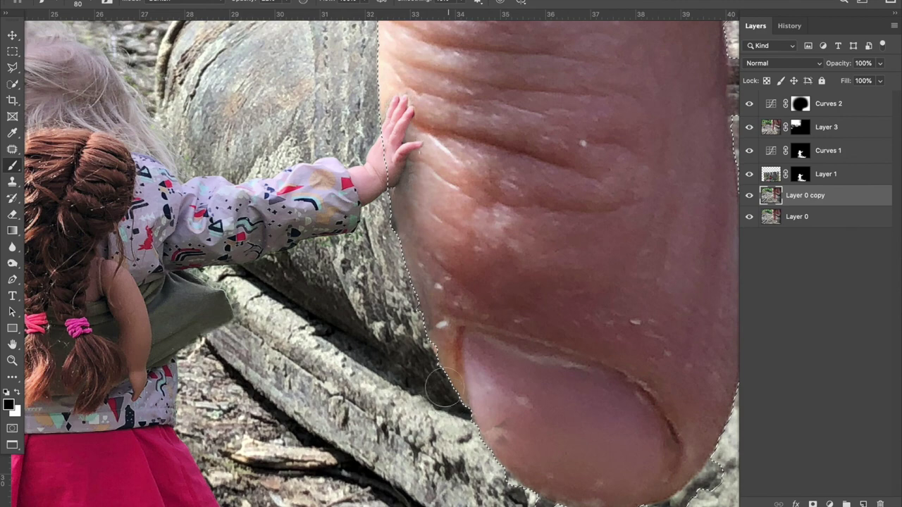
{"action": "mouse_move", "coordinate": [402, 182]}
{"action": "left_mouse_down"}
{"action": "mouse_move", "coordinate": [409, 138]}
{"action": "mouse_move", "coordinate": [399, 227]}
{"action": "left_mouse_up"}
{"action": "key", "text": "super+d"}
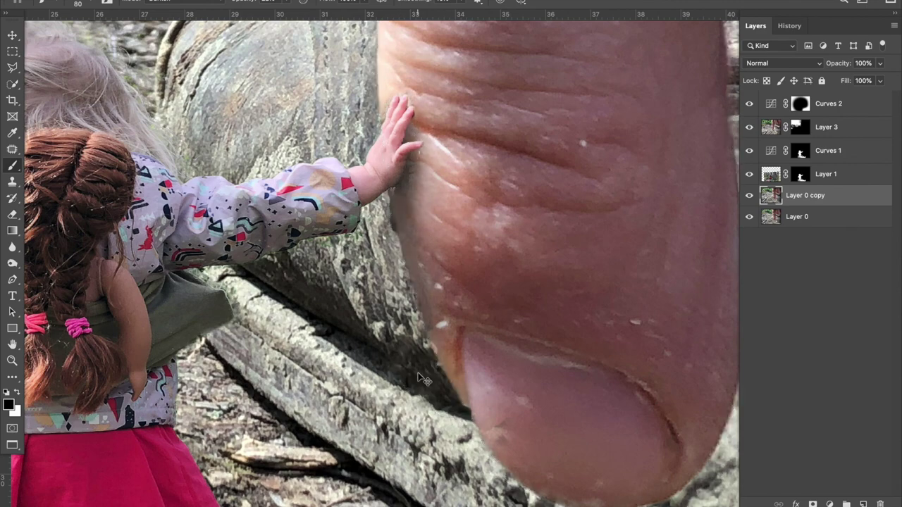
{"action": "key", "text": "super+minus"}
{"action": "key", "text": "super+minus"}
{"action": "scroll", "coordinate": [423, 380], "scroll_direction": "down", "scroll_amount": 1}
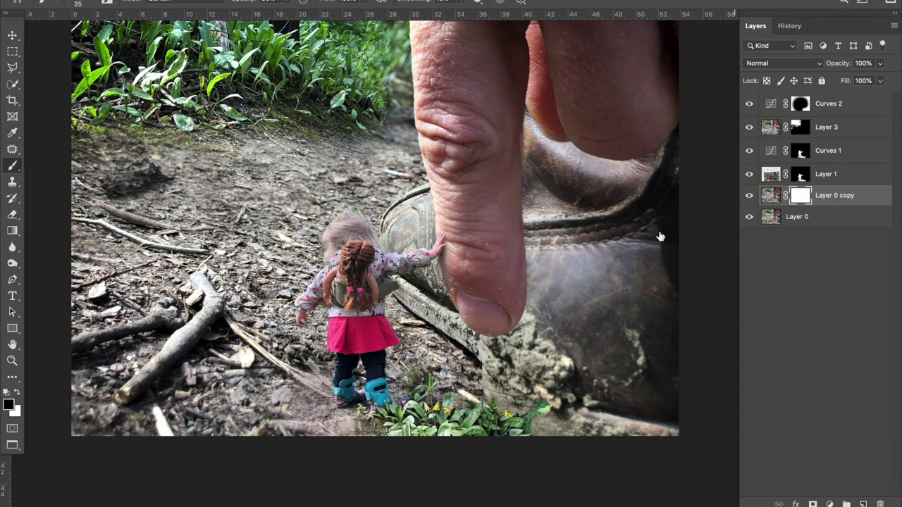
- Merge Layer 0 and Layer 0 copy into one layer
{"action": "left_click", "coordinate": [803, 219]}
{"action": "left_click", "coordinate": [828, 199]}
{"action": "right_click", "coordinate": [827, 198]}
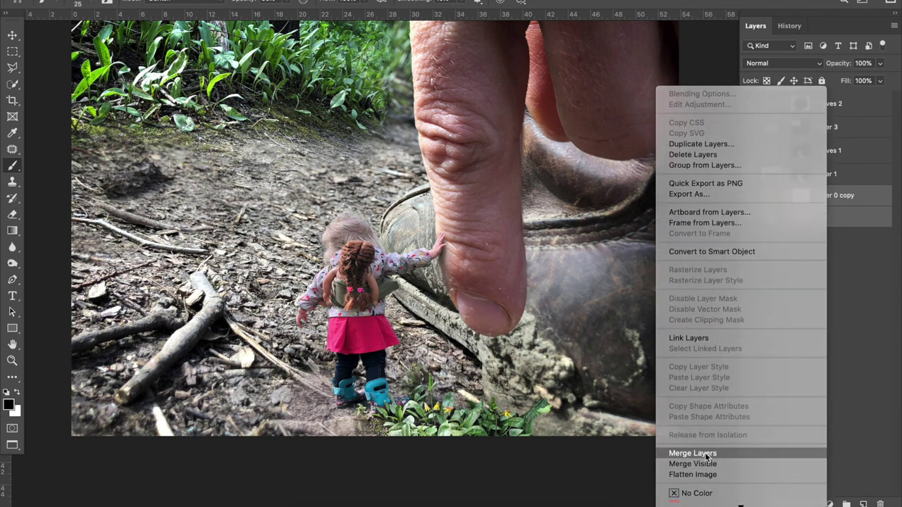
{"action": "left_click", "coordinate": [707, 454]}
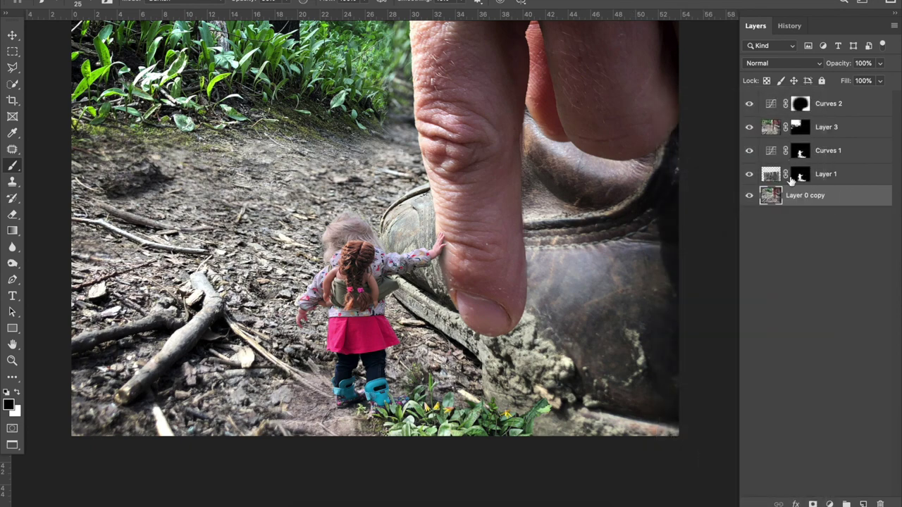
- Check the Curves 1 adjustment by hiding and showing it, and merge it with Layer 1
{"action": "left_click", "coordinate": [749, 154]}
{"action": "left_click", "coordinate": [750, 153]}
{"action": "left_click", "coordinate": [824, 159]}
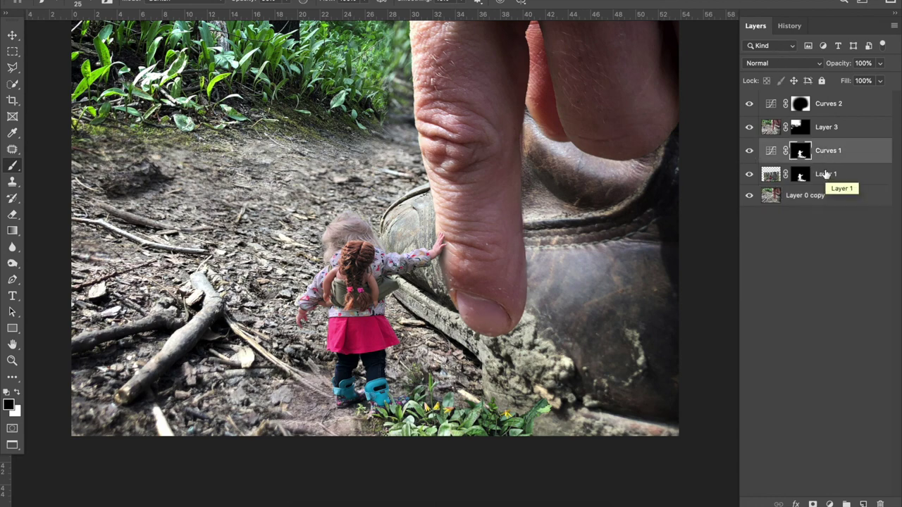
{"action": "right_click", "coordinate": [825, 179]}
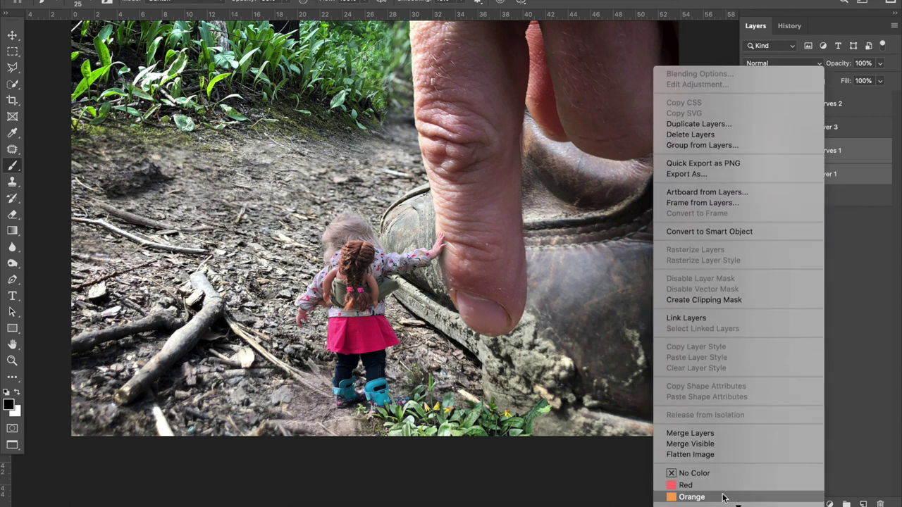
{"action": "left_click", "coordinate": [718, 433]}
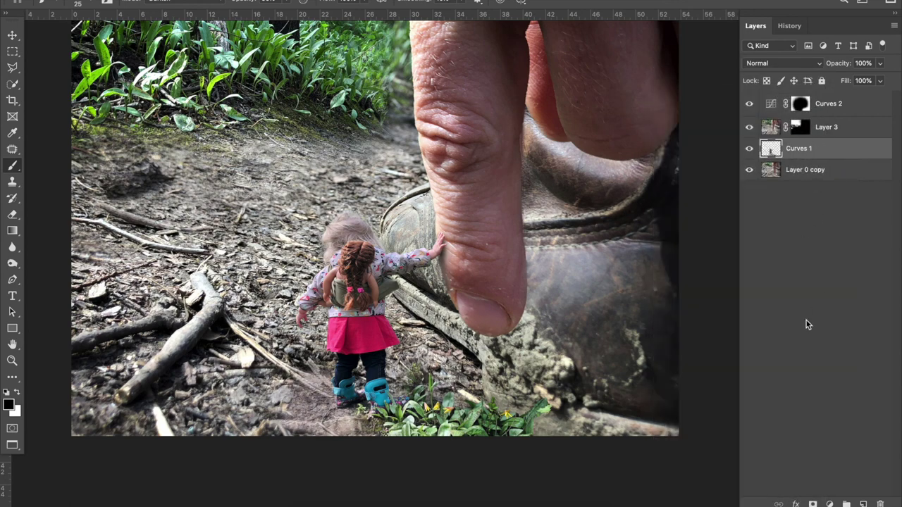
- Compare the composite with Layer 3 hidden and shown
{"action": "left_click", "coordinate": [750, 128]}
{"action": "left_click", "coordinate": [750, 129]}
{"action": "left_click", "coordinate": [749, 129]}
{"action": "left_click", "coordinate": [749, 129]}
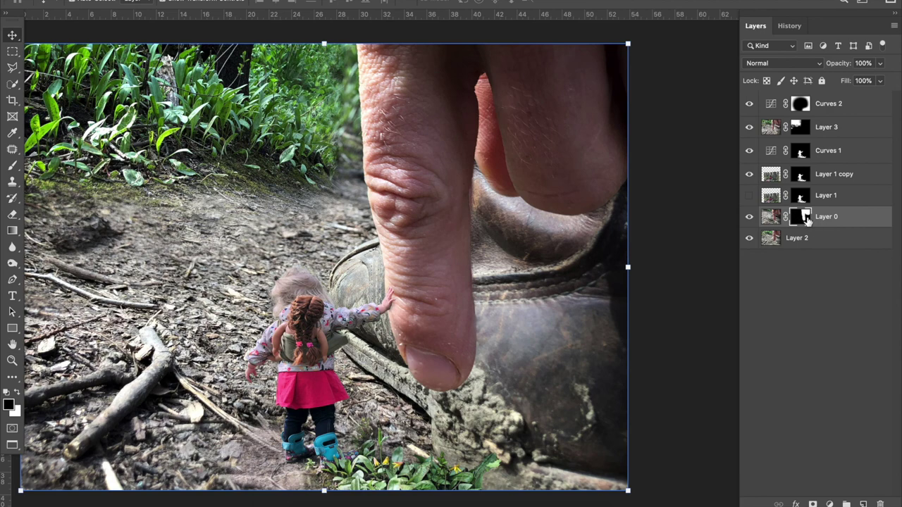
- Enlarge and reposition the giant hand on Layer 0 so the finger reaches down to the leaves beside the child
{"action": "left_click_drag", "start_coordinate": [458, 246], "coordinate": [649, 45]}
{"action": "left_click_drag", "start_coordinate": [496, 238], "coordinate": [423, 308]}
{"action": "left_click_drag", "start_coordinate": [316, 117], "coordinate": [314, 95]}
{"action": "left_click_drag", "start_coordinate": [394, 225], "coordinate": [385, 230]}
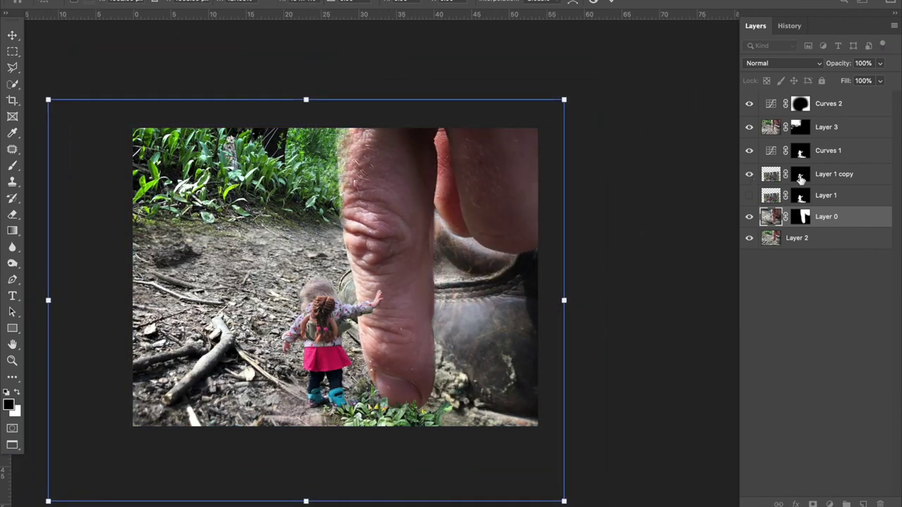
{"action": "key", "text": "Return"}
- Try the Difference blending mode on Layer 1 copy and return it to Normal
{"action": "left_click", "coordinate": [799, 174], "text": "shift"}
{"action": "left_click", "coordinate": [782, 63]}
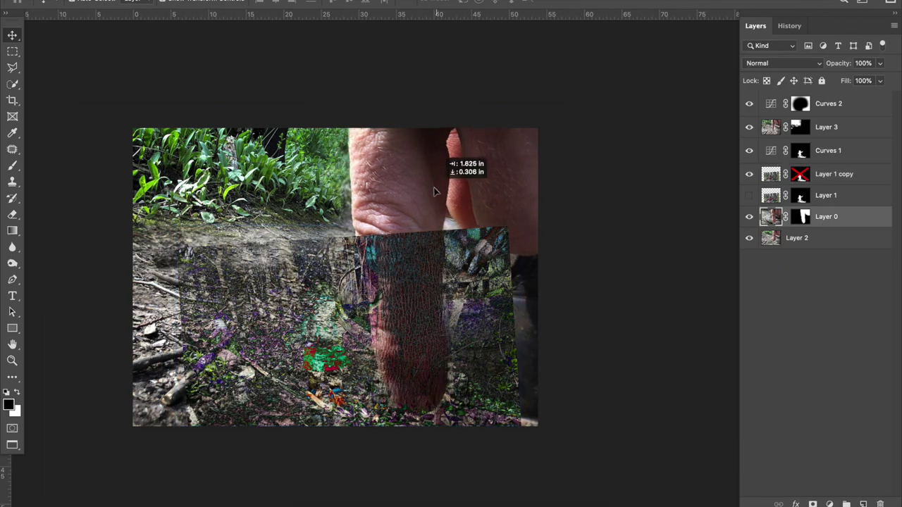
{"action": "left_click_drag", "start_coordinate": [432, 191], "coordinate": [592, 107]}
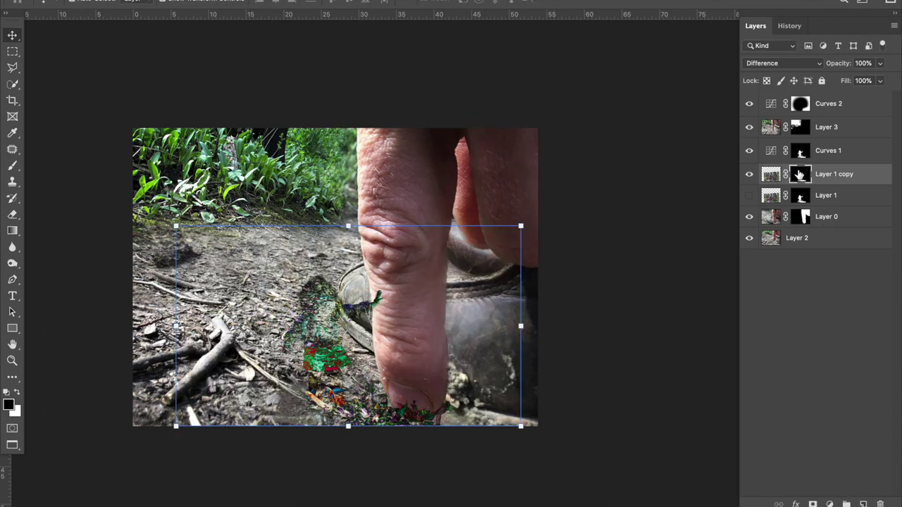
{"action": "left_click", "coordinate": [782, 63]}
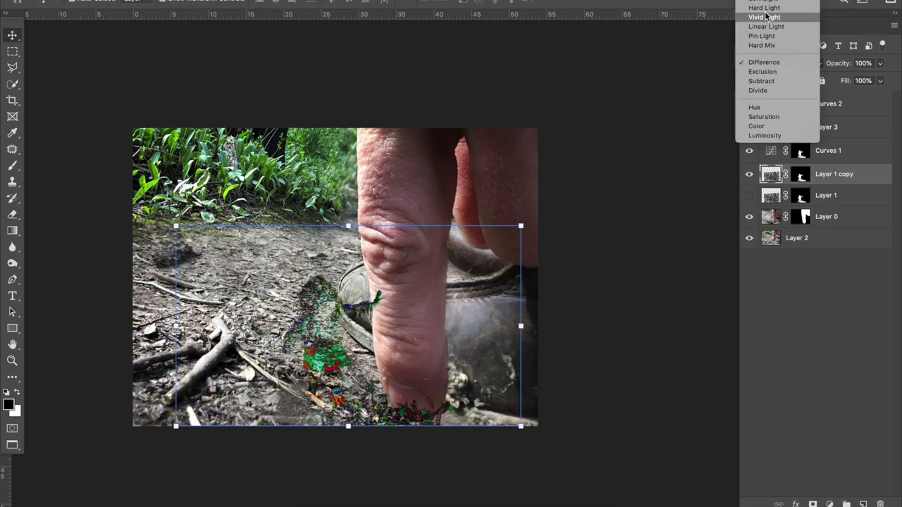
{"action": "left_click", "coordinate": [782, 14]}
- Select the giant finger with Quick Selection and paint white on Layer 1 copy's mask to reveal tree bark over the finger
{"action": "key", "text": "super+plus"}
{"action": "right_click", "coordinate": [803, 173]}
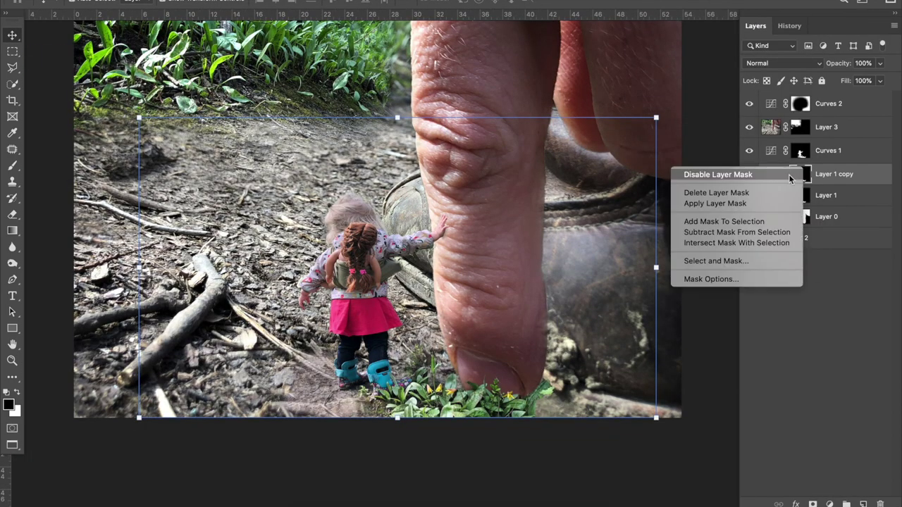
{"action": "left_click", "coordinate": [788, 176]}
{"action": "key", "text": "w"}
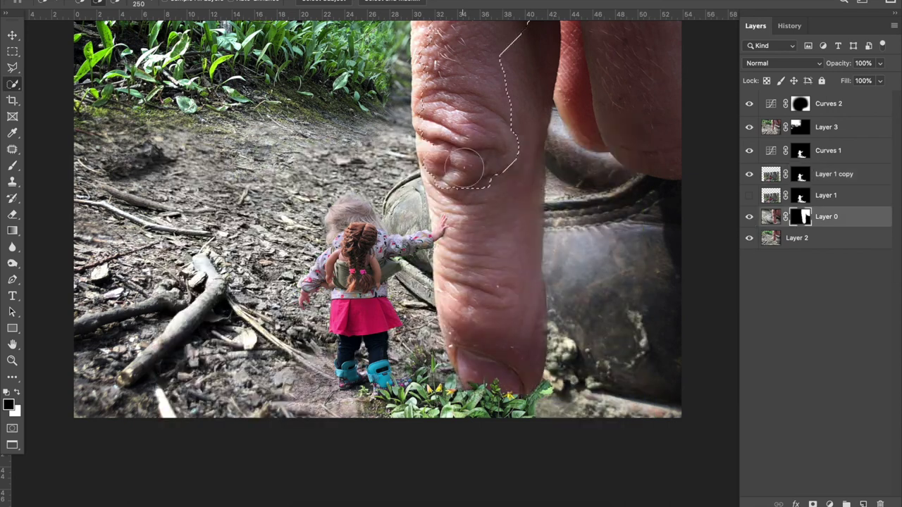
{"action": "key", "text": "b"}
{"action": "key", "text": "x"}
{"action": "left_click_drag", "start_coordinate": [442, 261], "coordinate": [486, 345]}
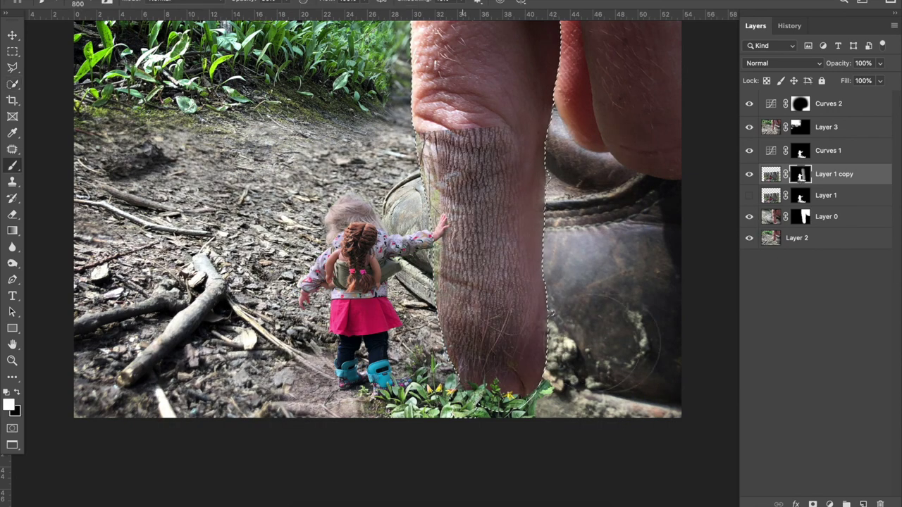
- Clear the selection, and rotate and reposition the giant hand on Layer 0 to line up with the tree trunk
{"action": "left_click", "coordinate": [827, 217]}
{"action": "key", "text": "v"}
{"action": "left_click_drag", "start_coordinate": [521, 88], "coordinate": [528, 91]}
{"action": "key", "text": "super+minus"}
{"action": "key", "text": "super+d"}
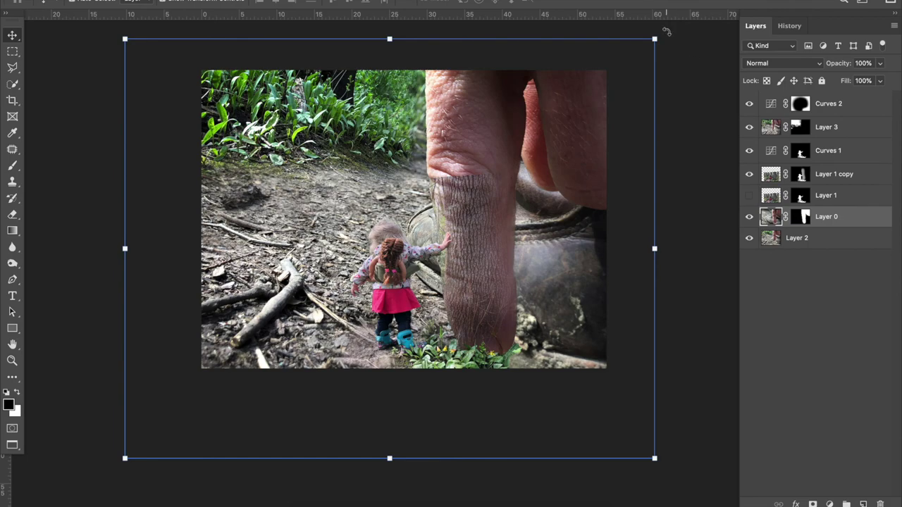
{"action": "left_click_drag", "start_coordinate": [666, 32], "coordinate": [670, 61]}
{"action": "left_click_drag", "start_coordinate": [566, 154], "coordinate": [571, 155]}
{"action": "key", "text": "super+plus"}
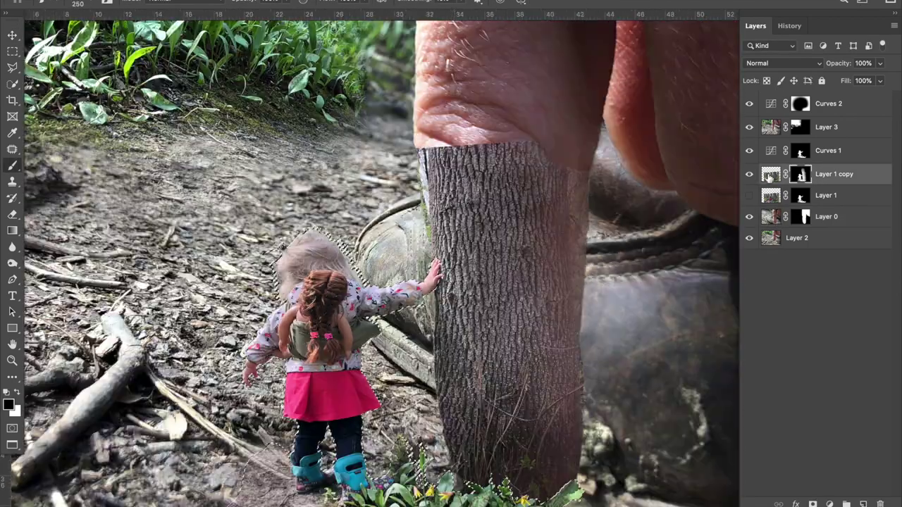
- Select the trunk with Layer 1 copy's mask temporarily disabled, and paint the mask to blend the bark's upper edge into the finger
{"action": "right_click", "coordinate": [799, 175]}
{"action": "left_click", "coordinate": [704, 177]}
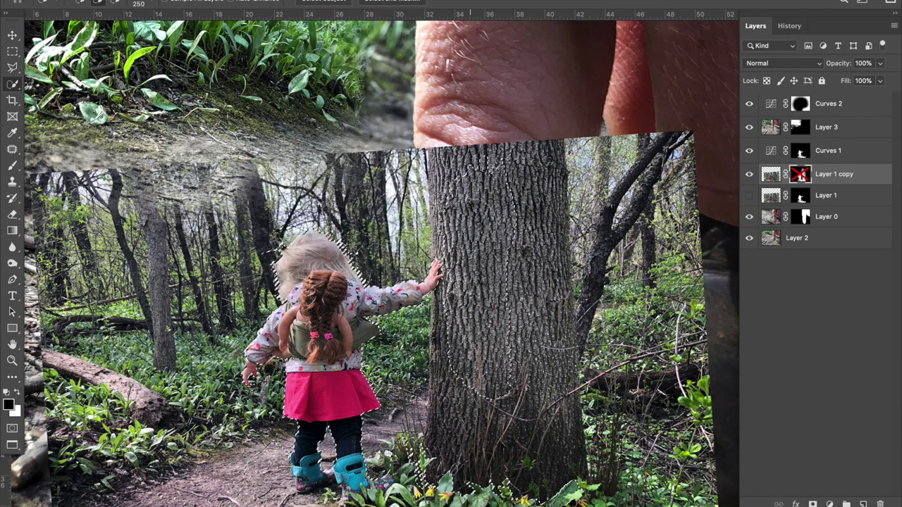
{"action": "left_click_drag", "start_coordinate": [498, 212], "coordinate": [493, 394]}
{"action": "key", "text": "super+z"}
{"action": "left_click", "coordinate": [770, 174]}
{"action": "left_click_drag", "start_coordinate": [500, 197], "coordinate": [493, 408]}
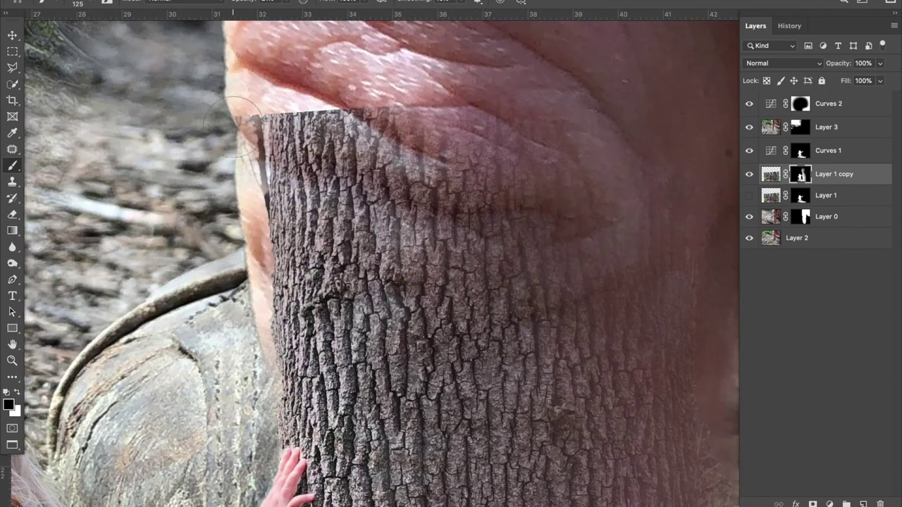
{"action": "left_click_drag", "start_coordinate": [233, 127], "coordinate": [240, 150]}
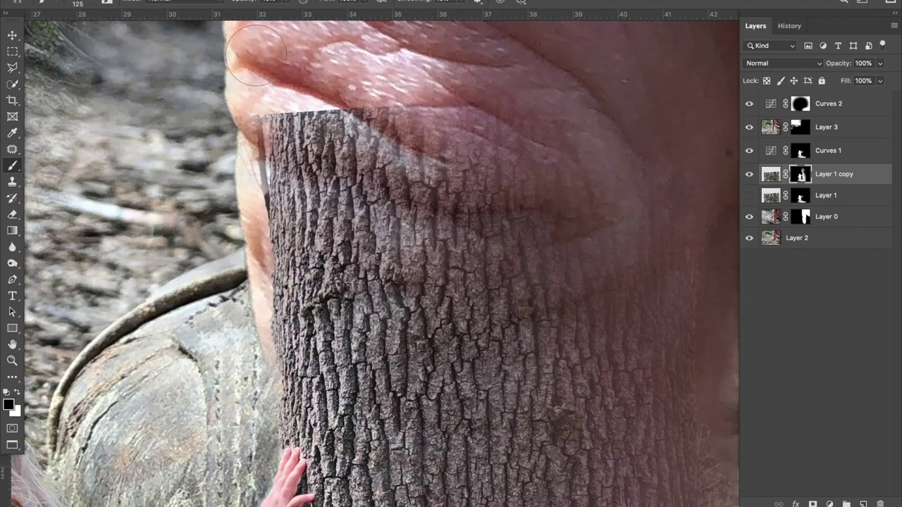
{"action": "mouse_move", "coordinate": [266, 92]}
{"action": "left_mouse_down"}
{"action": "mouse_move", "coordinate": [303, 111]}
{"action": "mouse_move", "coordinate": [271, 118]}
{"action": "left_mouse_up"}
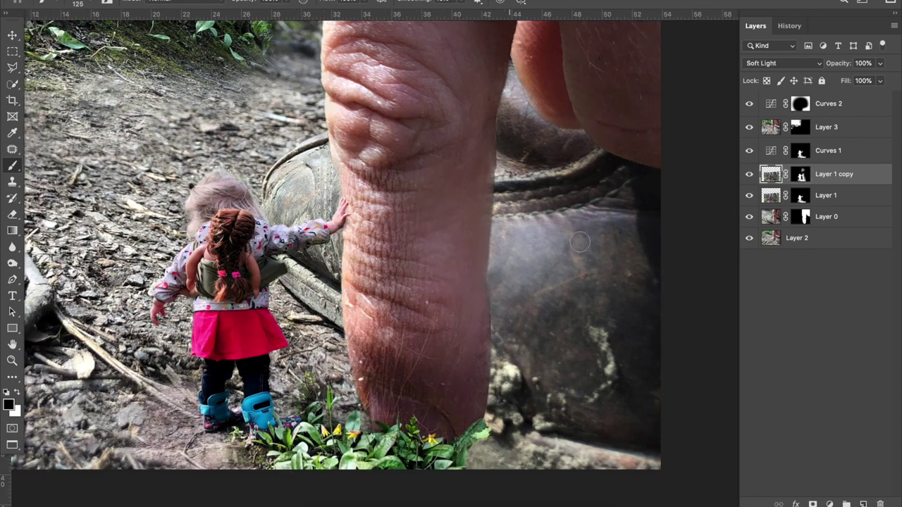
- Try the Soft Light and Multiply blending modes on Layer 1 copy and set it back to Normal
{"action": "left_click", "coordinate": [782, 62]}
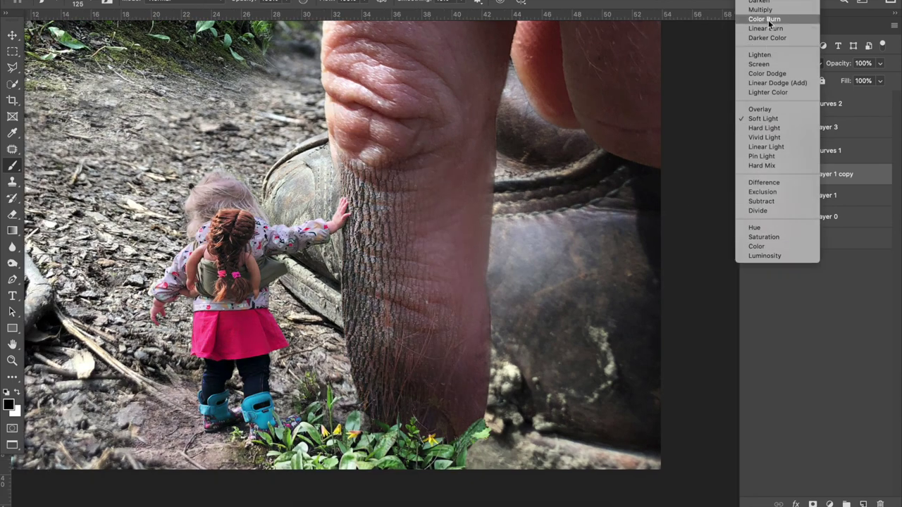
{"action": "left_click", "coordinate": [775, 19]}
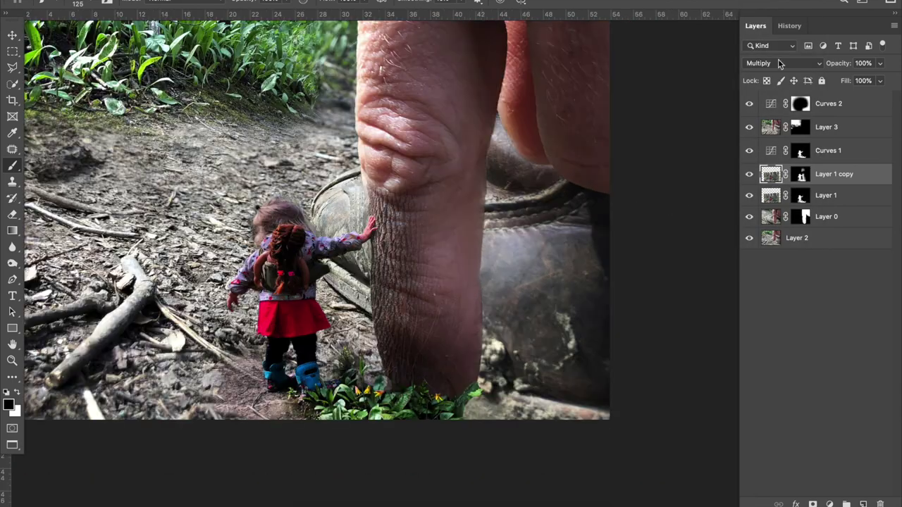
{"action": "left_click", "coordinate": [778, 64]}
{"action": "left_click", "coordinate": [769, 24]}
- Try a brush stroke on Layer 1 copy's mask over the plants at the base of the trunk, and undo it
{"action": "left_click", "coordinate": [801, 174]}
{"action": "key", "text": "super+plus"}
{"action": "key", "text": "super+plus"}
{"action": "key", "text": "x"}
{"action": "key", "text": "x"}
{"action": "left_click_drag", "start_coordinate": [403, 386], "coordinate": [356, 405]}
{"action": "key", "text": "super+z"}
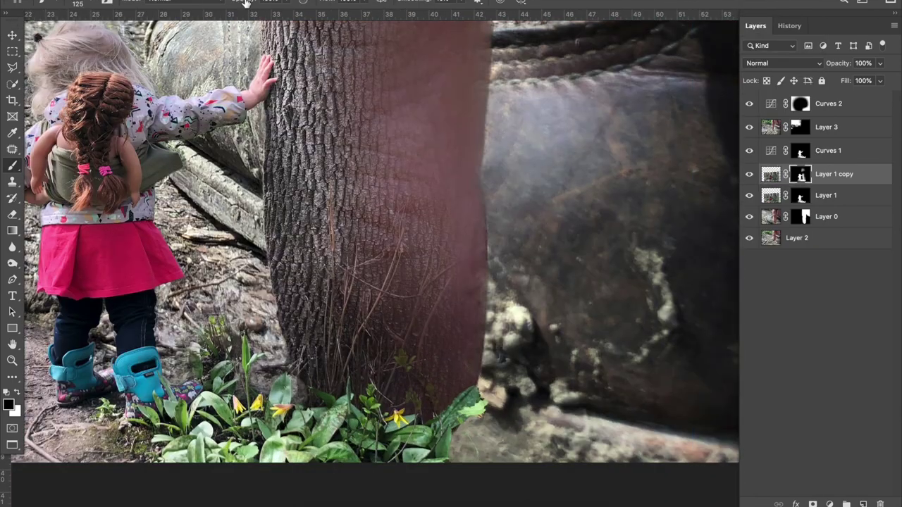
{"action": "scroll", "coordinate": [425, 407], "scroll_direction": "right", "scroll_amount": 2}
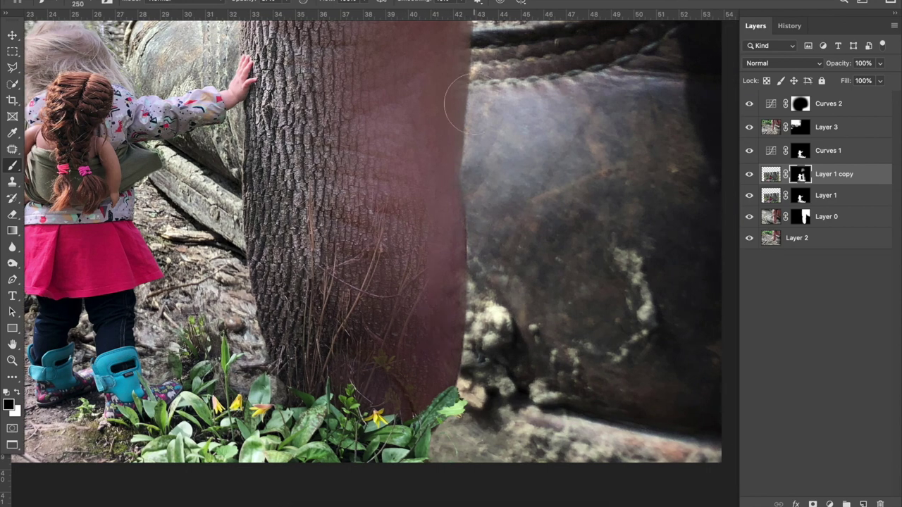
- Paint Layer 1 copy's mask down the trunk's left edge, undoing the first stroke and repainting it
{"action": "left_click_drag", "start_coordinate": [259, 177], "coordinate": [275, 360]}
{"action": "key", "text": "super+z"}
{"action": "left_click_drag", "start_coordinate": [261, 152], "coordinate": [295, 355]}
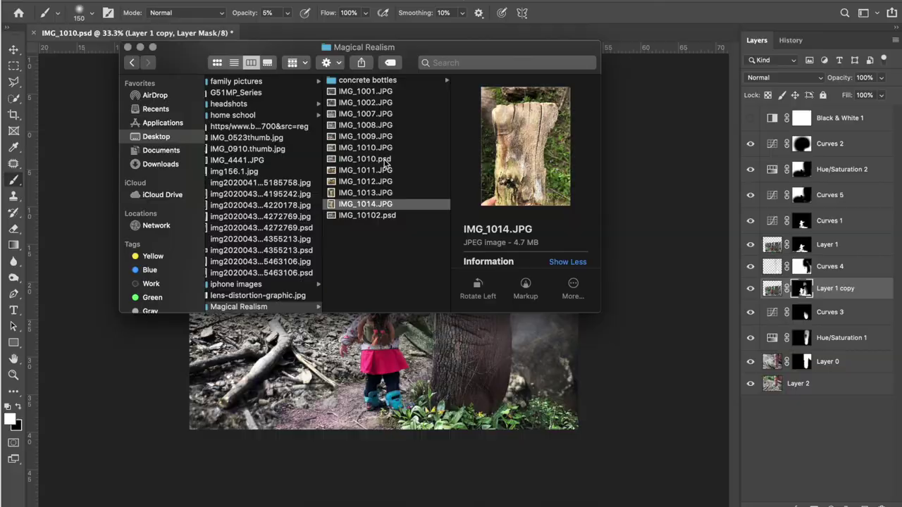
- Place the wood from IMG_1014.JPG over the finger as masked Layer 3, using Overlay blending at 64% opacity
{"action": "key", "text": "Return"}
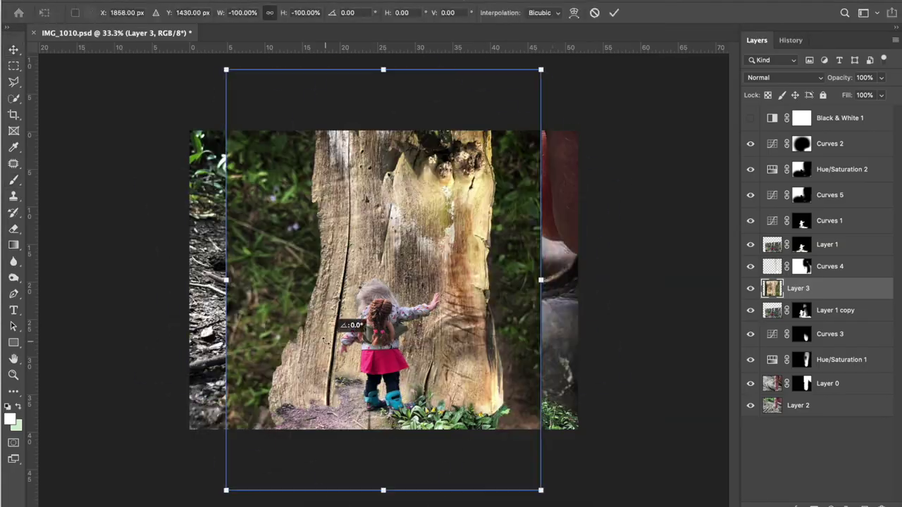
{"action": "left_click_drag", "start_coordinate": [391, 341], "coordinate": [497, 310]}
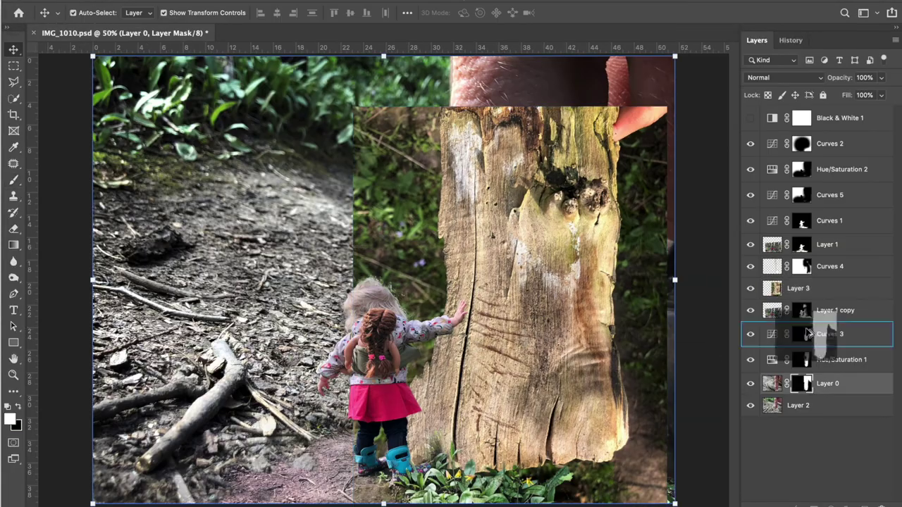
{"action": "left_click_drag", "start_coordinate": [493, 345], "coordinate": [564, 321]}
{"action": "left_click", "coordinate": [783, 77]}
{"action": "left_click", "coordinate": [775, 209]}
{"action": "left_click", "coordinate": [750, 362]}
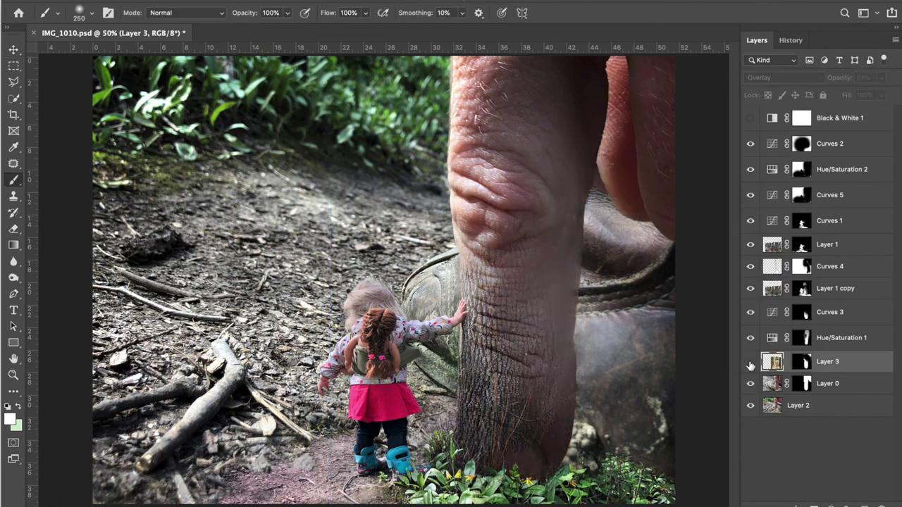
{"action": "left_click", "coordinate": [750, 364]}
- Duplicate Layer 3 and delete the copy's layer mask
{"action": "key", "text": "super+j"}
{"action": "right_click", "coordinate": [803, 360]}
{"action": "left_click", "coordinate": [773, 366]}
{"action": "left_click", "coordinate": [801, 361]}
{"action": "right_click", "coordinate": [801, 359]}
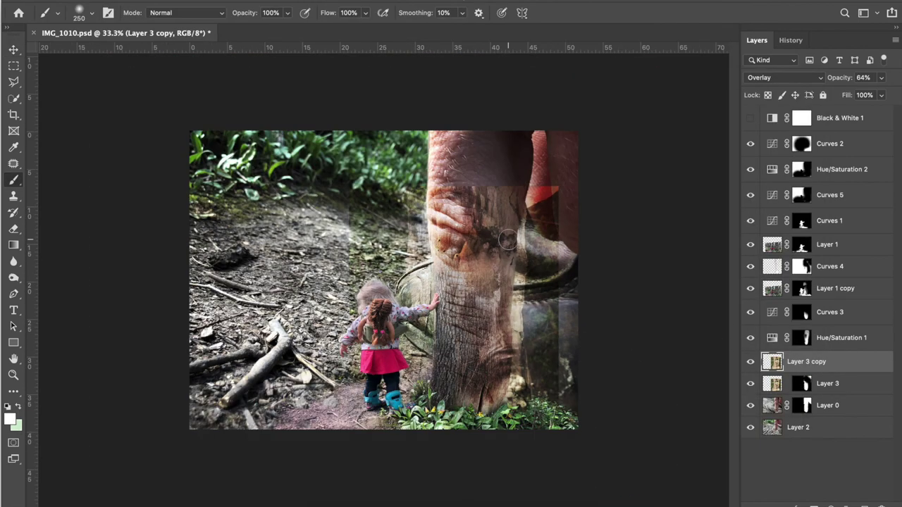
- Flip Layer 3 copy in both directions over the finger's upper part, and mask its wood texture to the finger
{"action": "key", "text": "ctrl+t"}
{"action": "left_click_drag", "start_coordinate": [434, 268], "coordinate": [455, 199]}
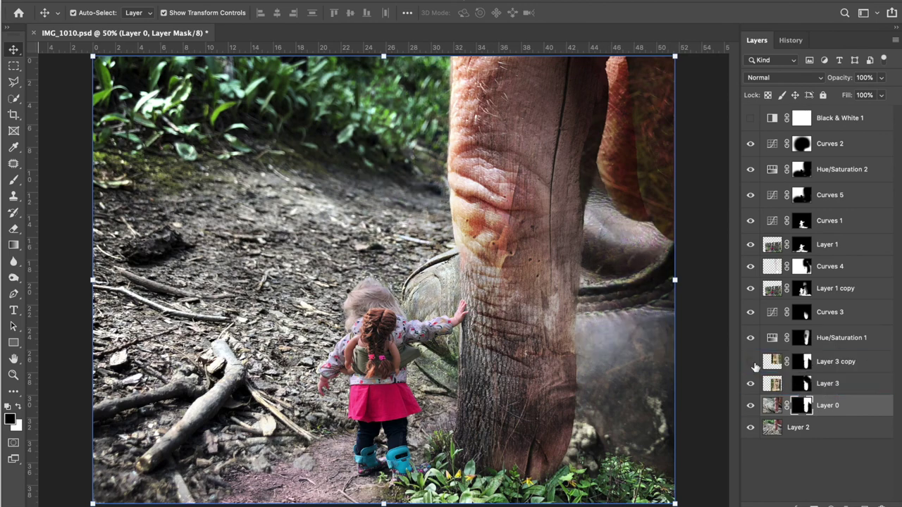
{"action": "left_click", "coordinate": [802, 362]}
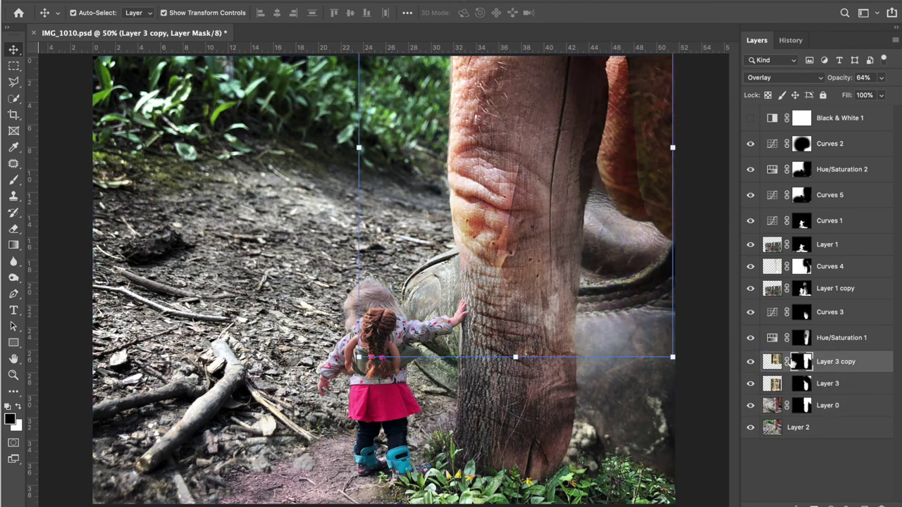
{"action": "key", "text": "b"}
{"action": "key", "text": "ctrl+minus"}
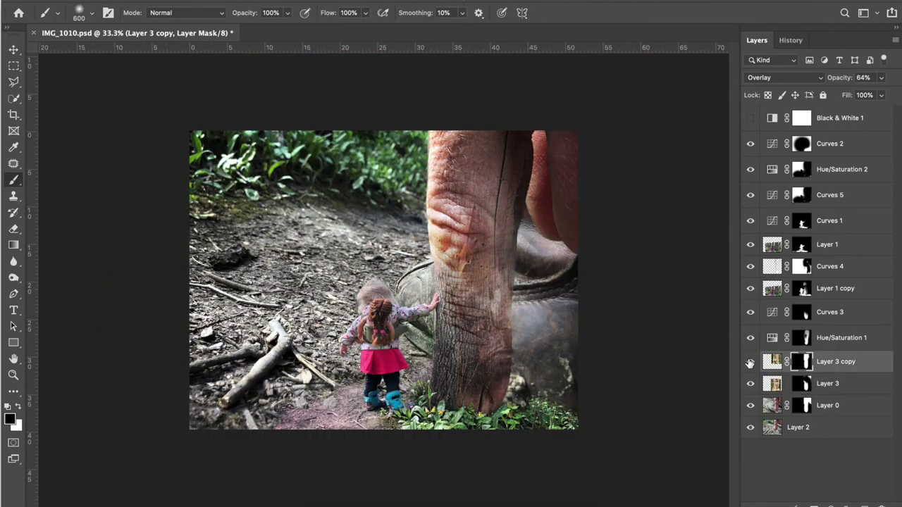
- Paint black on Layer 3 copy's mask with a 600 px brush at 78% opacity to remove the orange wood patch over the knuckle
{"action": "key", "text": "ctrl+plus"}
{"action": "key", "text": "bracketleft"}
{"action": "key", "text": "bracketleft"}
{"action": "key", "text": "bracketleft"}
{"action": "key", "text": "bracketright"}
{"action": "key", "text": "bracketright"}
{"action": "key", "text": "bracketright"}
{"action": "mouse_move", "coordinate": [492, 231]}
{"action": "left_mouse_down"}
{"action": "mouse_move", "coordinate": [497, 248]}
{"action": "mouse_move", "coordinate": [515, 189]}
{"action": "left_mouse_up"}
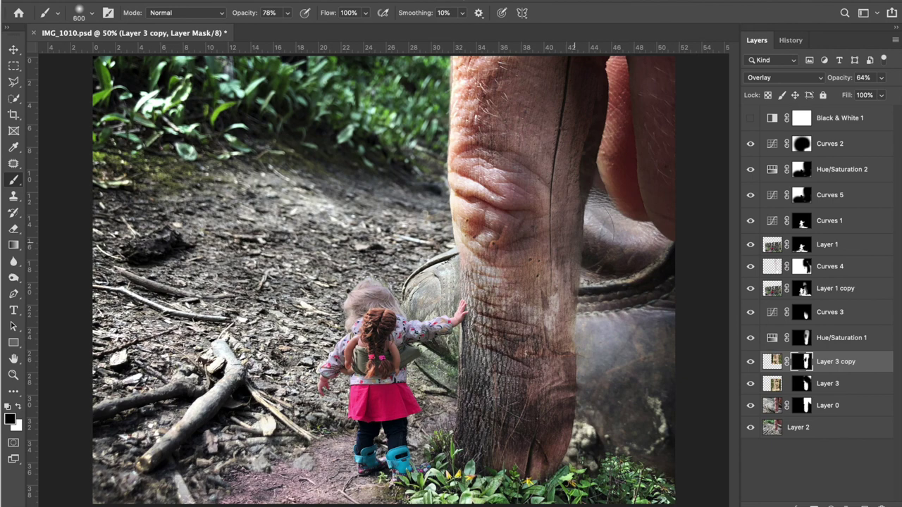
- Soften the wood crack along the finger on Layer 3 copy's mask with a 400 px brush at 45% opacity
{"action": "key", "text": "x"}
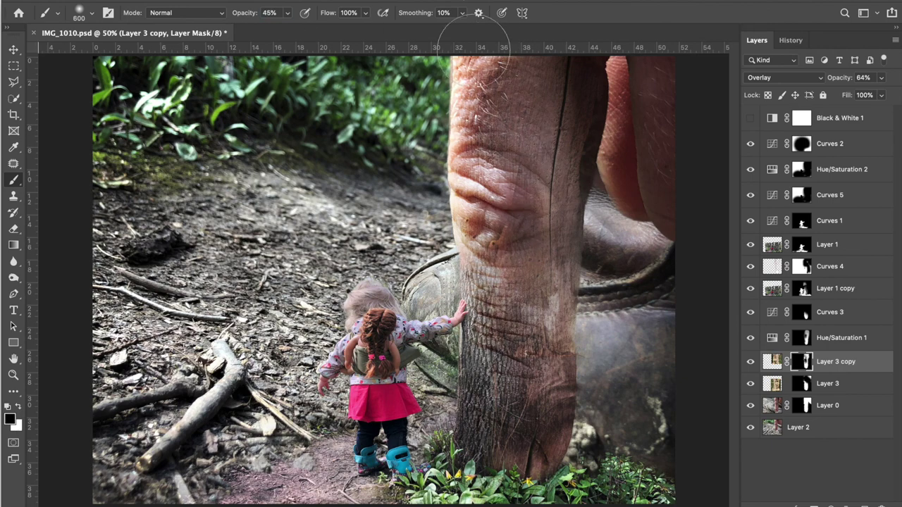
{"action": "key", "text": "bracketleft"}
{"action": "key", "text": "bracketleft"}
{"action": "key", "text": "bracketleft"}
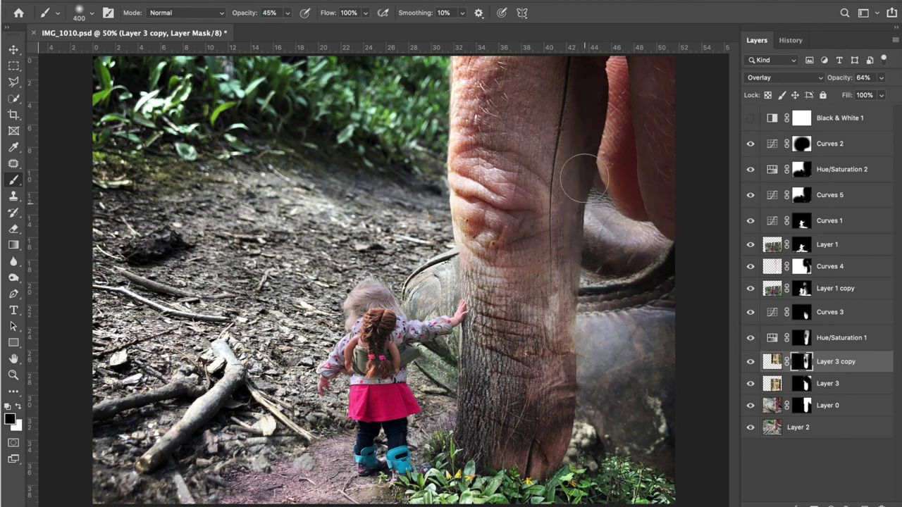
{"action": "key", "text": "ctrl+minus"}
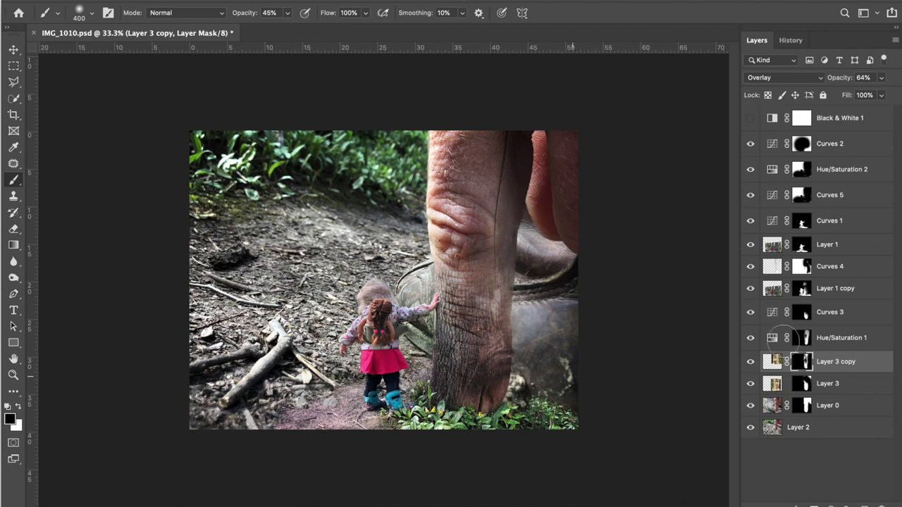
- Compare the finger with the wood textures of Layer 3 and Layer 3 copy hidden and shown
{"action": "left_click", "coordinate": [750, 384]}
{"action": "left_click", "coordinate": [750, 384]}
{"action": "left_click", "coordinate": [750, 384]}
{"action": "left_click", "coordinate": [751, 363]}
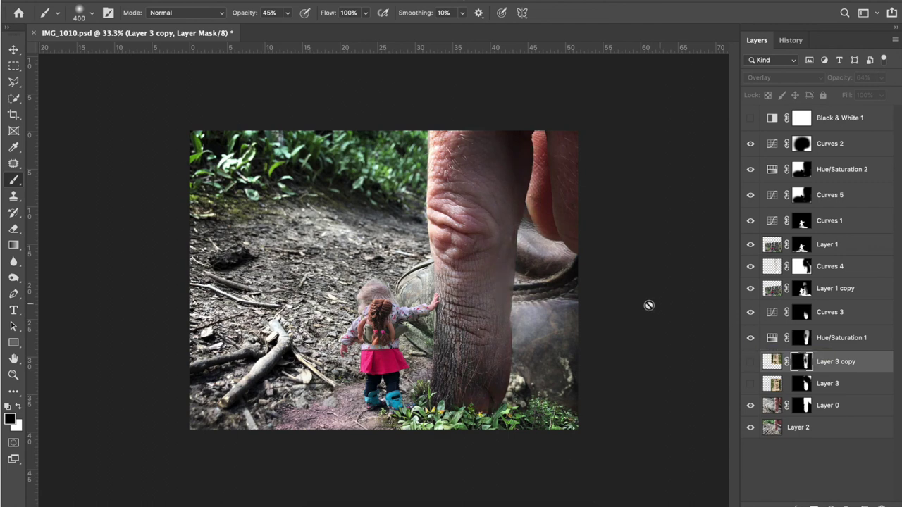
{"action": "left_click", "coordinate": [751, 363]}
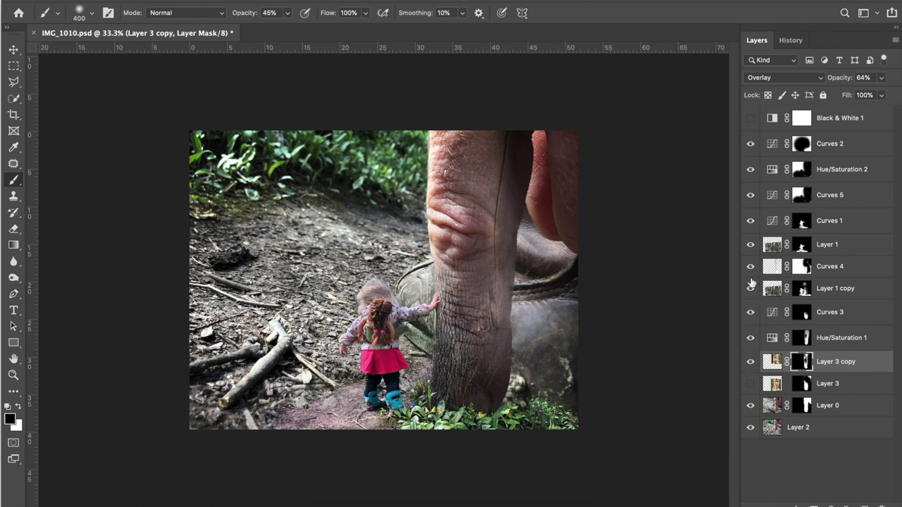
{"action": "left_click", "coordinate": [750, 383]}
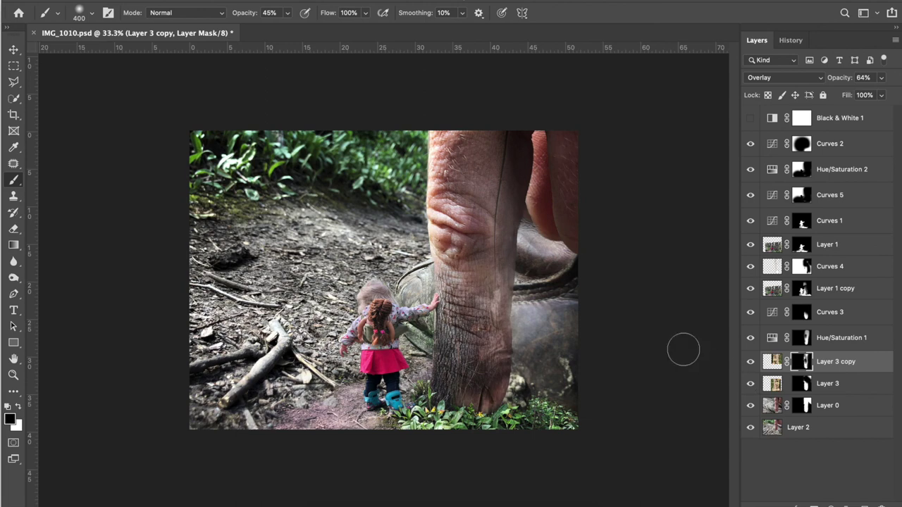
{"action": "left_click", "coordinate": [750, 361]}
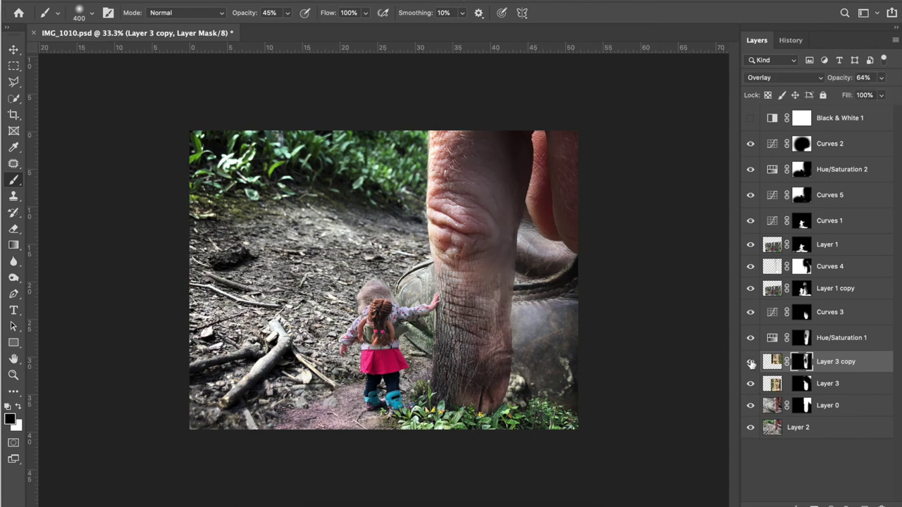
{"action": "left_click", "coordinate": [750, 362]}
{"action": "left_click", "coordinate": [750, 383]}
{"action": "left_click", "coordinate": [750, 383]}
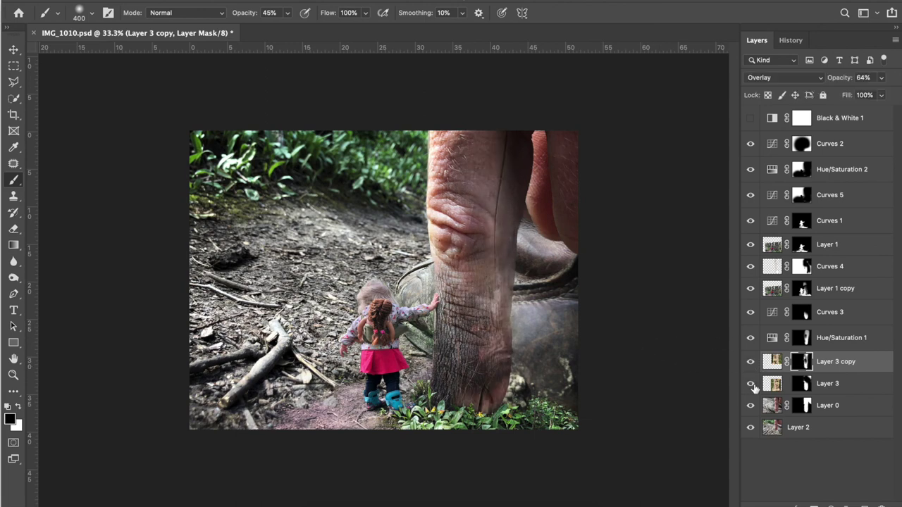
- Temporarily disable Layer 3's mask to inspect the full wood texture, and re-enable it
{"action": "left_click", "coordinate": [803, 384]}
{"action": "left_click", "coordinate": [805, 386], "text": "shift"}
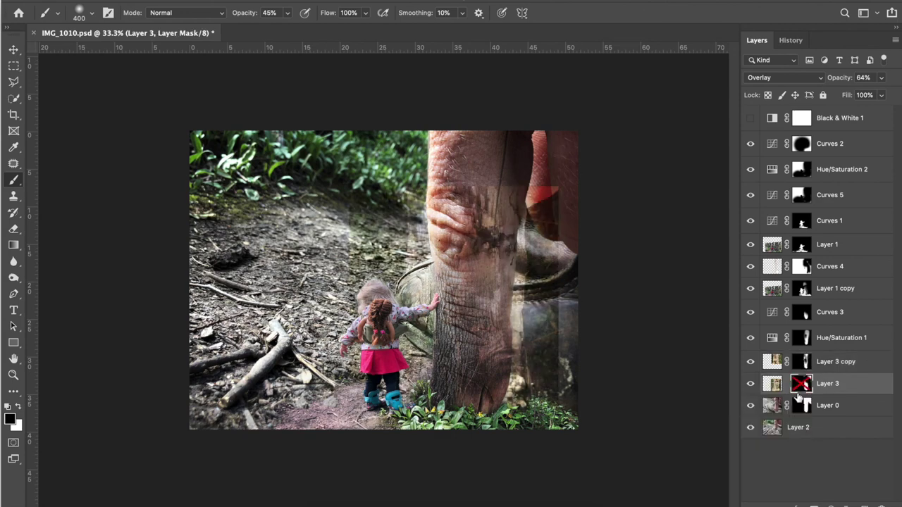
{"action": "left_click", "coordinate": [803, 384], "text": "shift"}
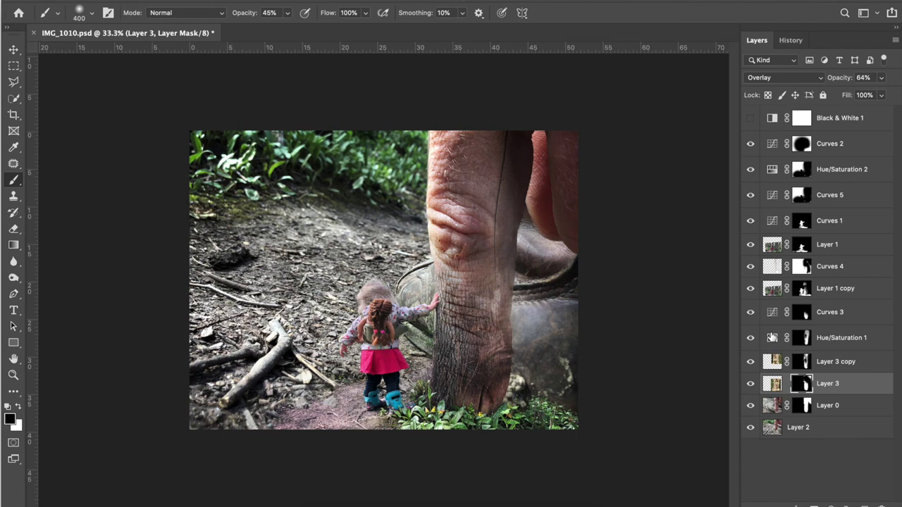